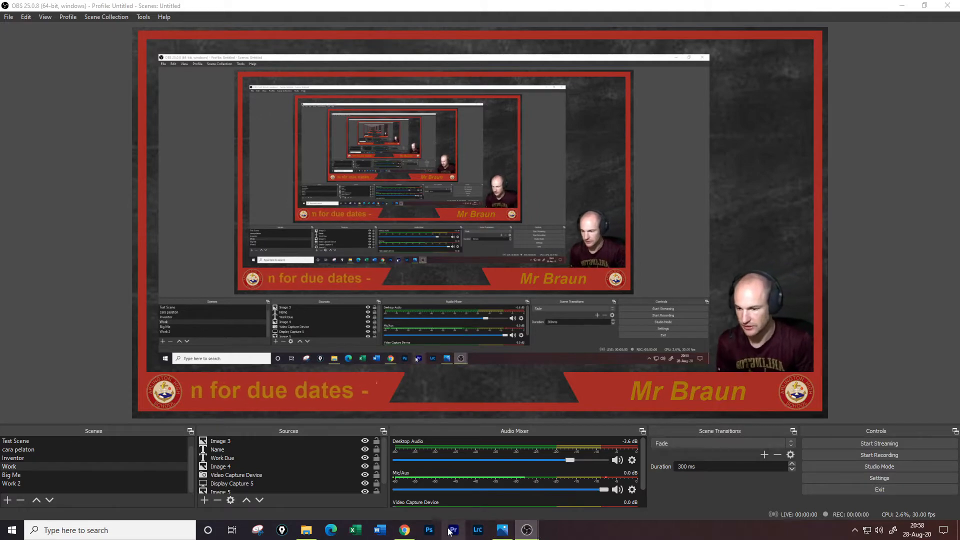
Step: Switch to Chrome and look over the OBS Studio download page on obsproject.com
click(399, 537)
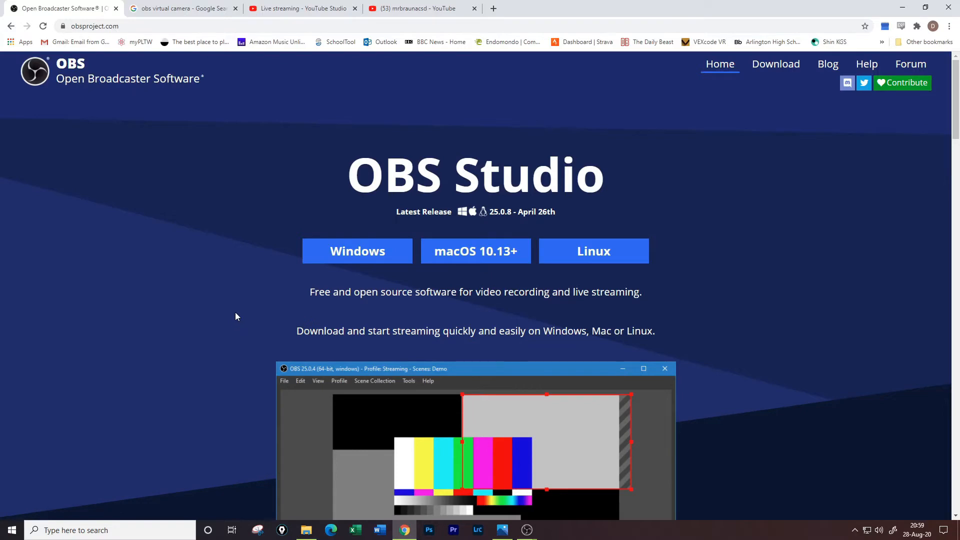
scroll(170, 326, down, 6)
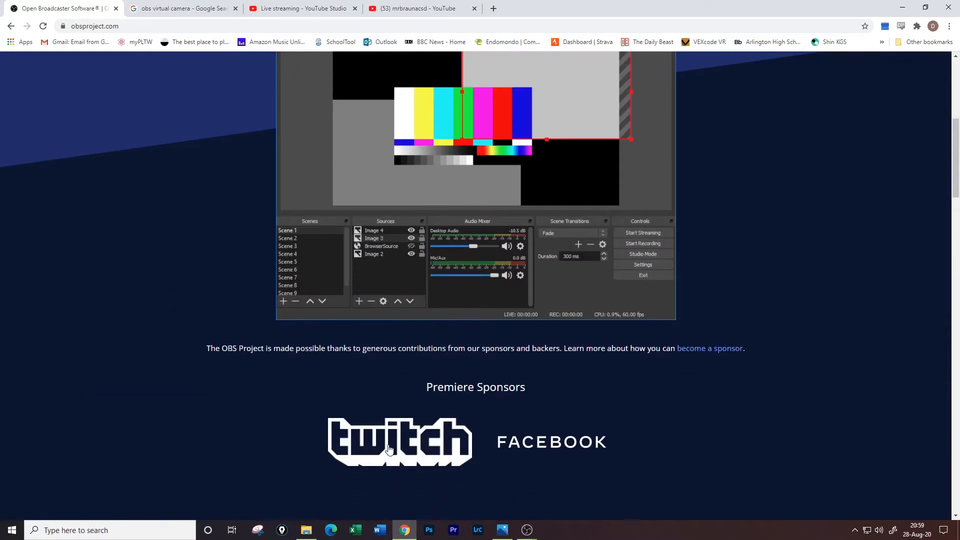
scroll(91, 334, up, 6)
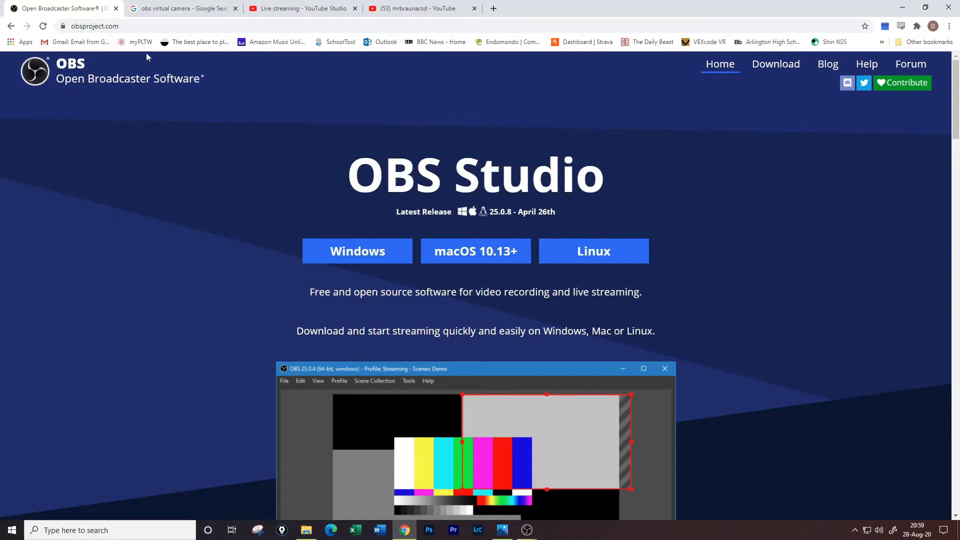
Step: Open the Streamlabs website at streamlabs.com in the same browser tab
click(140, 28)
text(stre)
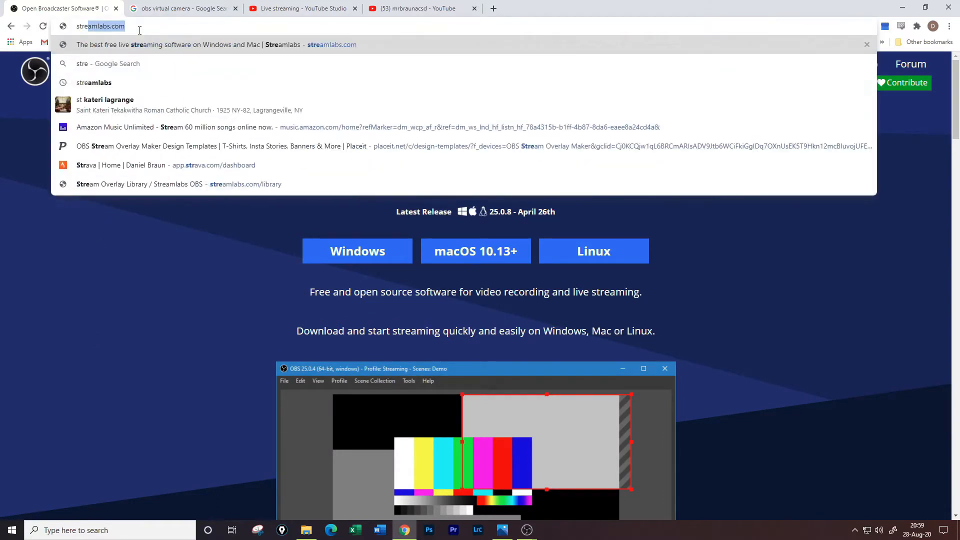
text(amlabs)
key(Return)
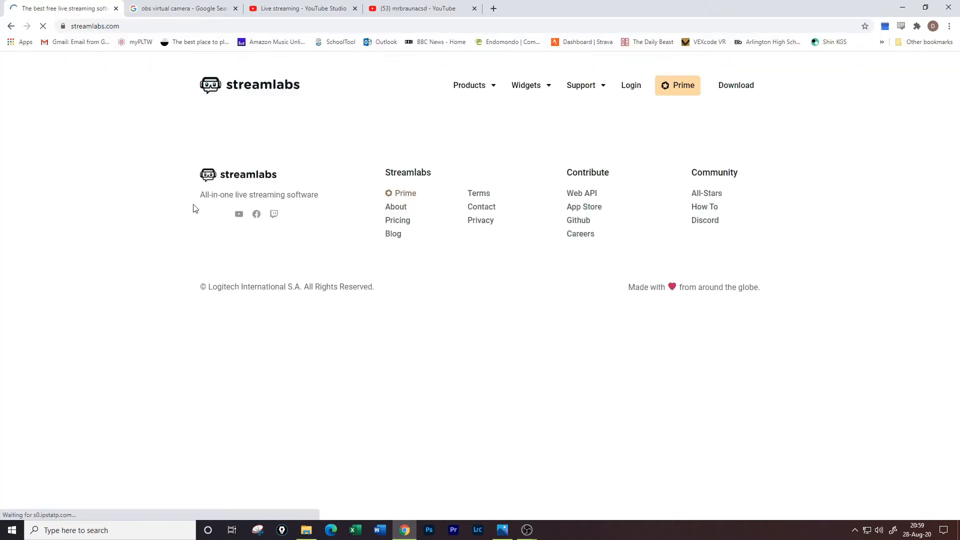
Step: Look through the Streamlabs home page, and return to the OBS Studio page
scroll(223, 150, down, 10)
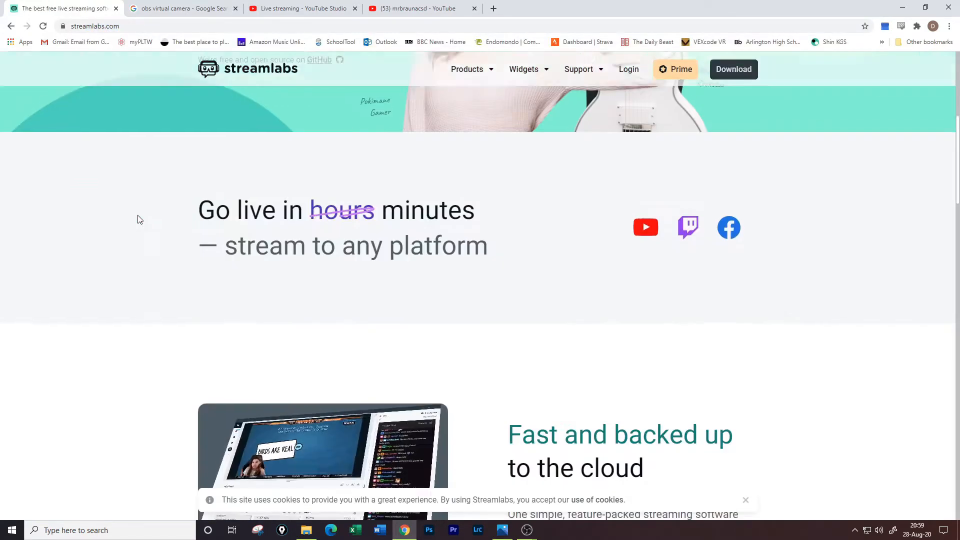
scroll(203, 253, down, 12)
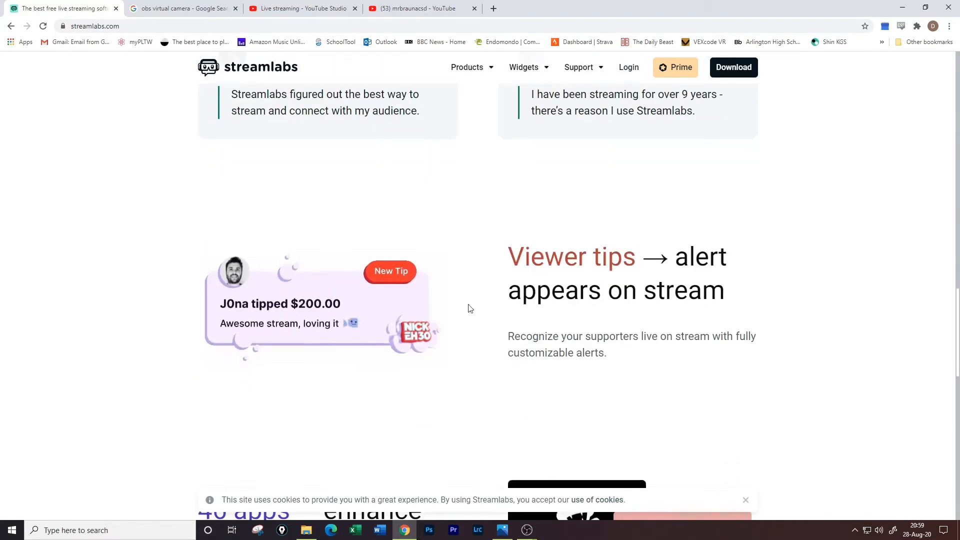
scroll(161, 339, down, 8)
scroll(161, 339, up, 12)
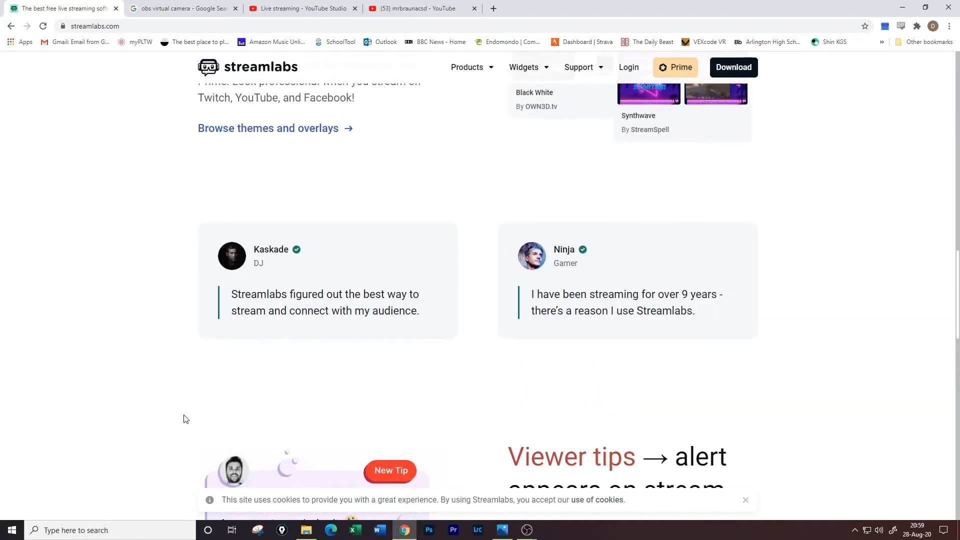
scroll(182, 418, up, 7)
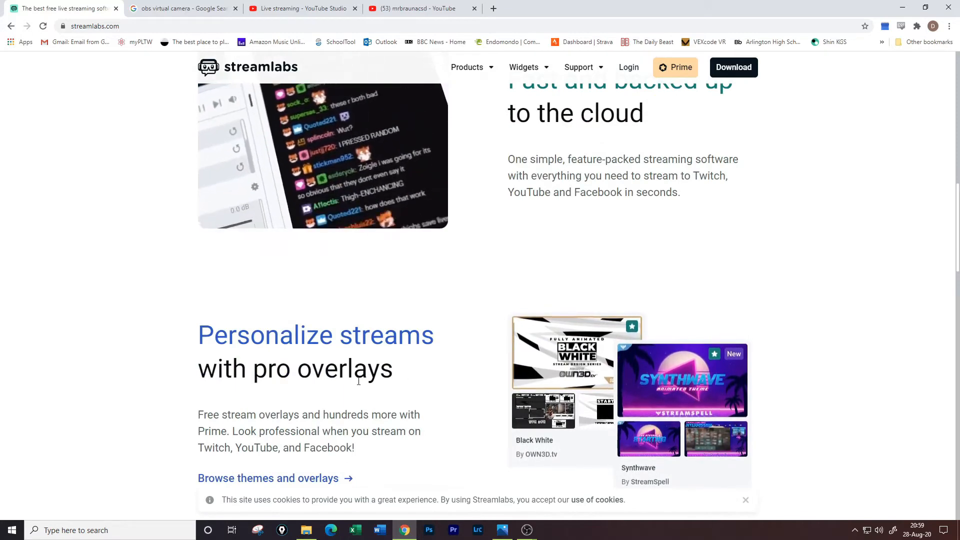
scroll(358, 378, up, 14)
click(6, 30)
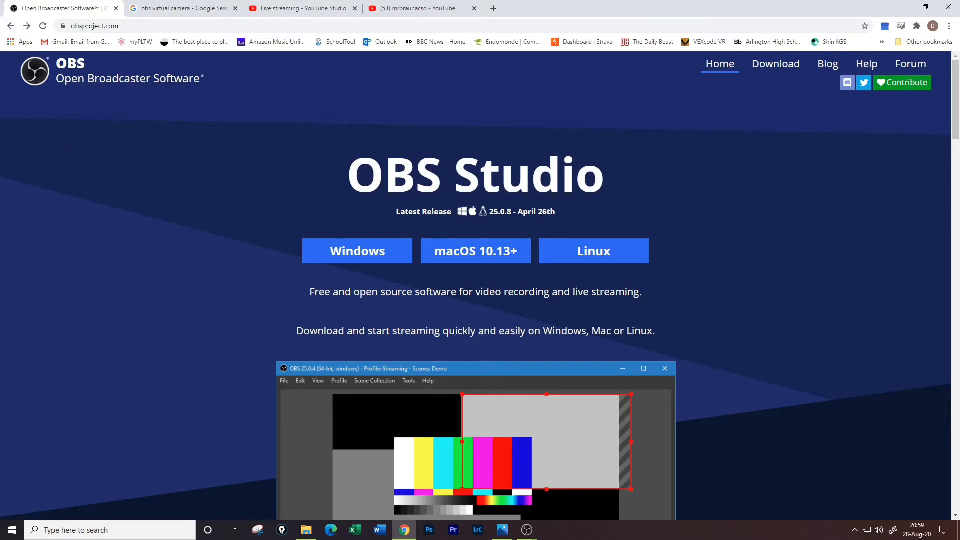
Step: Switch to OBS Studio, minimize its window to show the desktop, and restore it
mouse_move(526, 530)
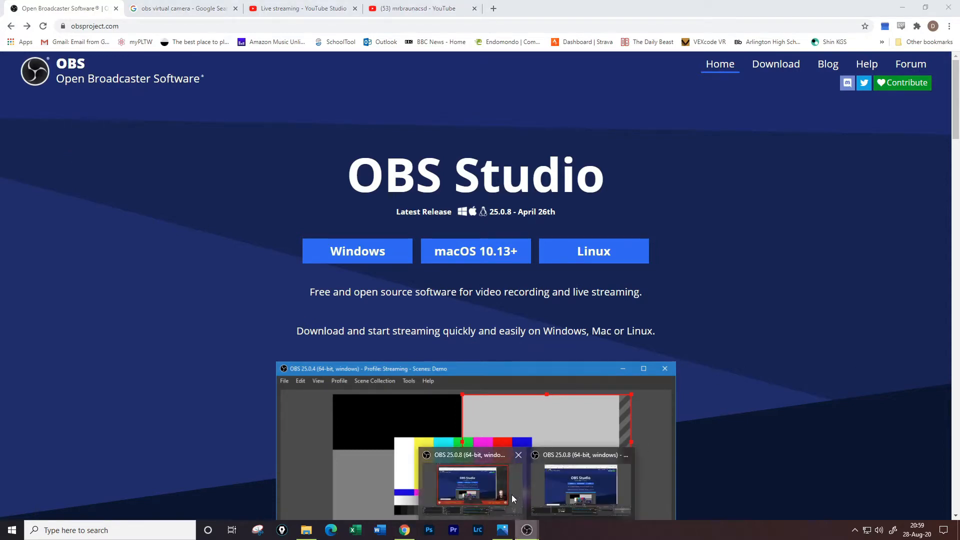
click(511, 495)
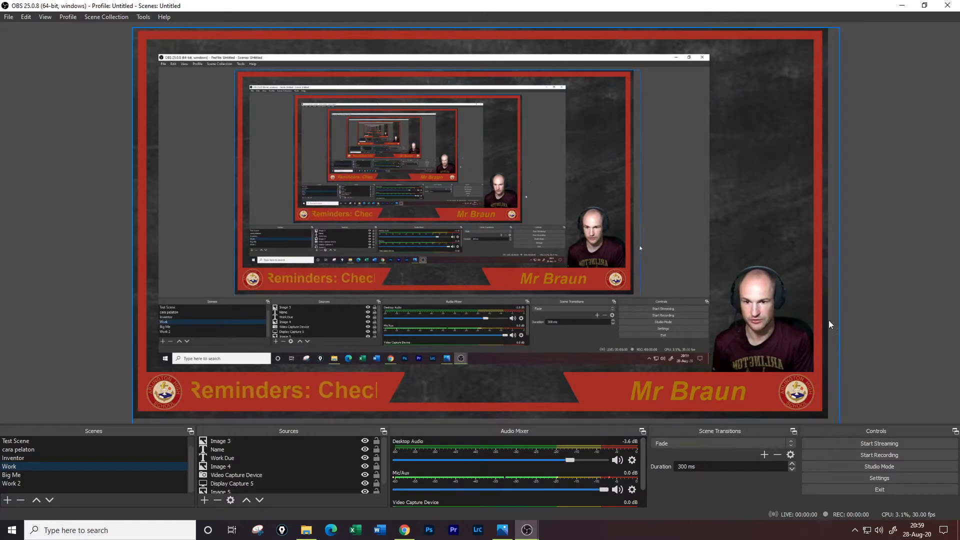
click(902, 6)
click(902, 7)
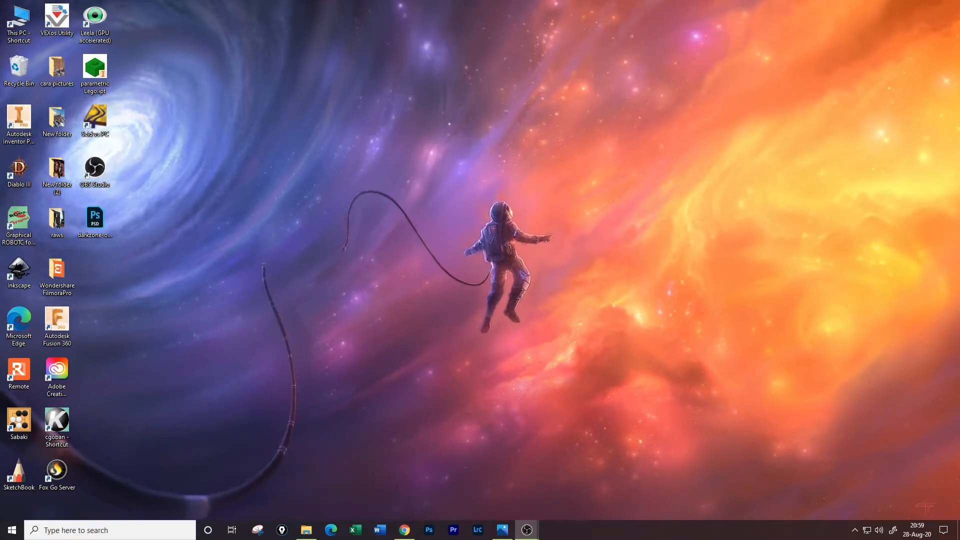
mouse_move(526, 530)
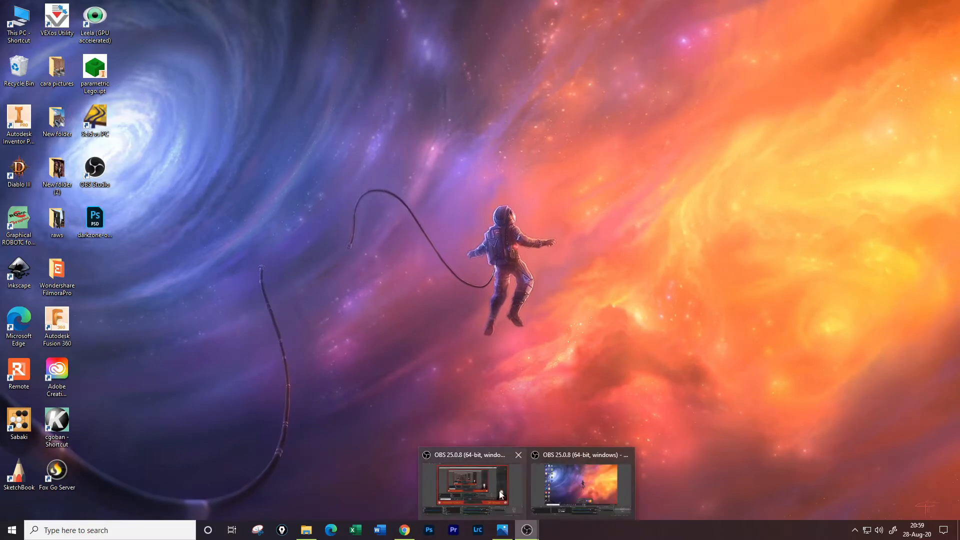
click(494, 481)
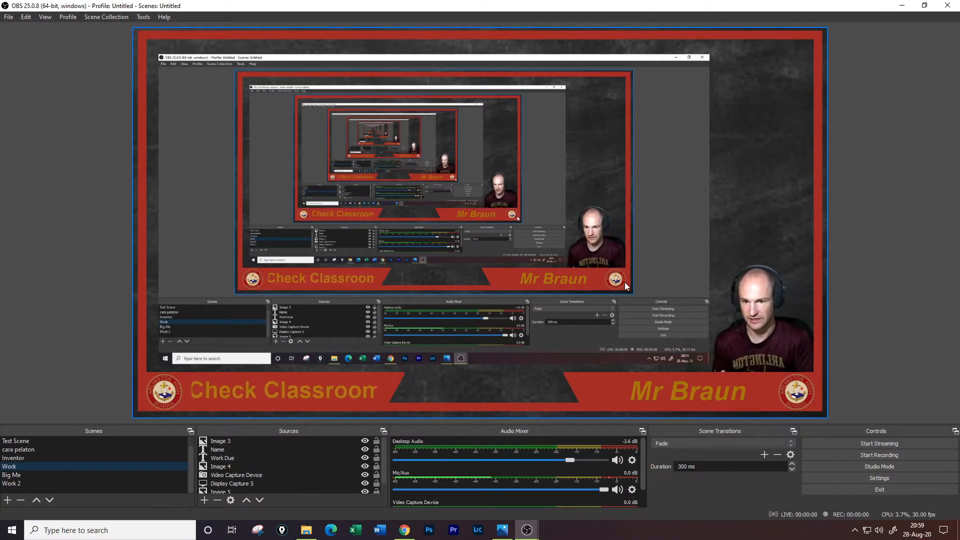
Step: Preview several existing scenes, including PS and Big Me, and return to the Work scene
click(23, 458)
click(31, 446)
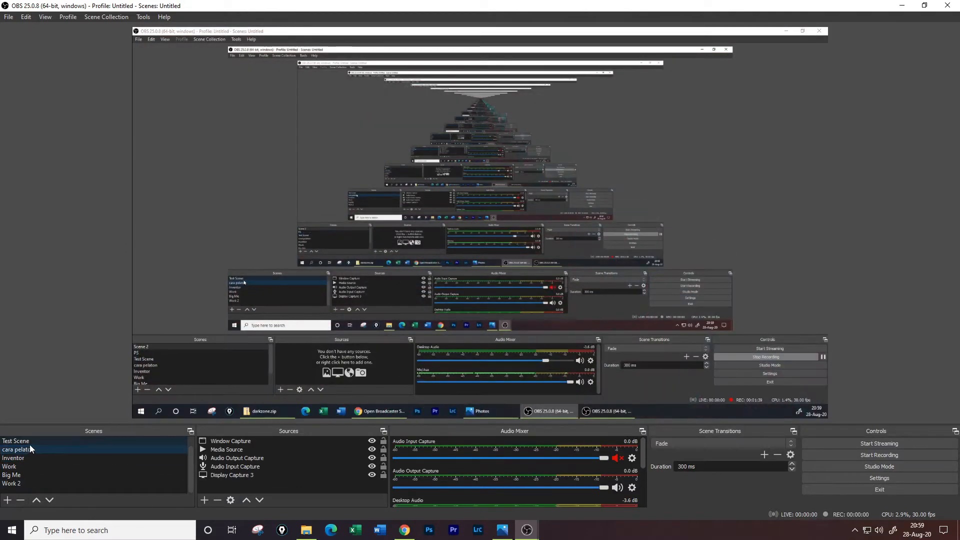
click(28, 442)
scroll(28, 440, up, 1)
click(28, 440)
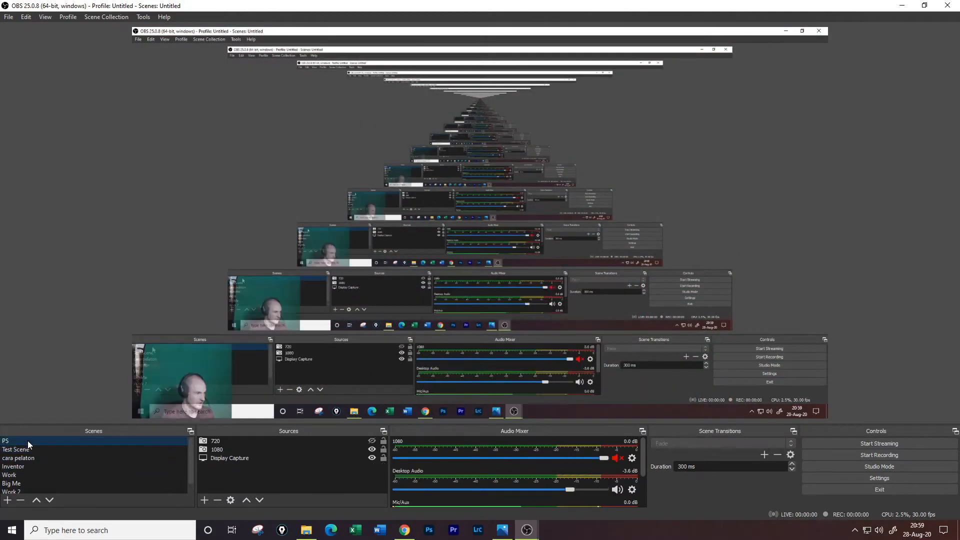
scroll(28, 440, down, 1)
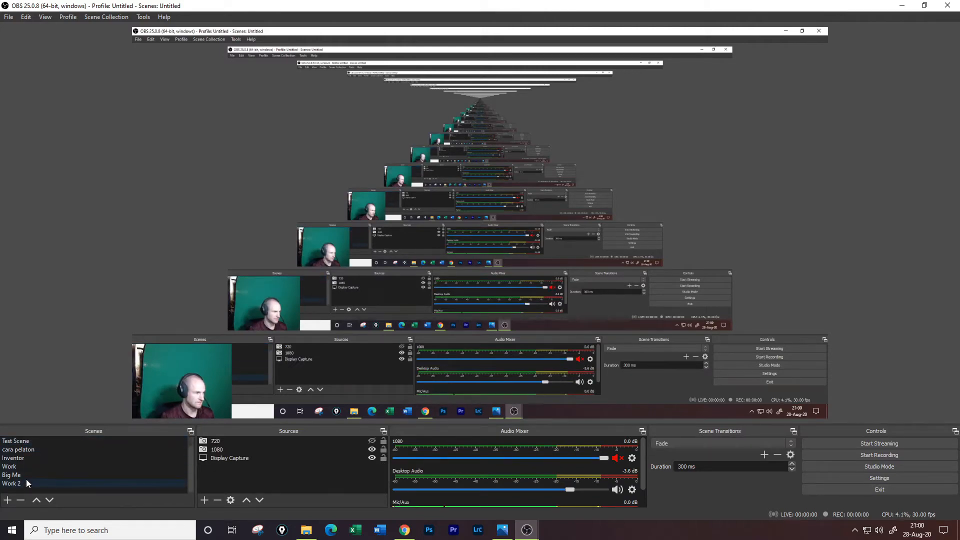
click(25, 472)
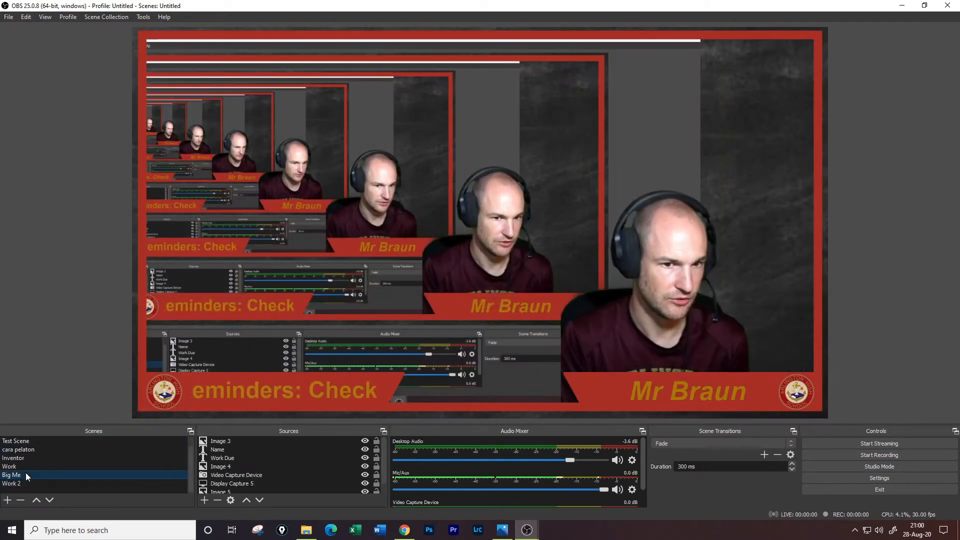
click(25, 458)
click(26, 466)
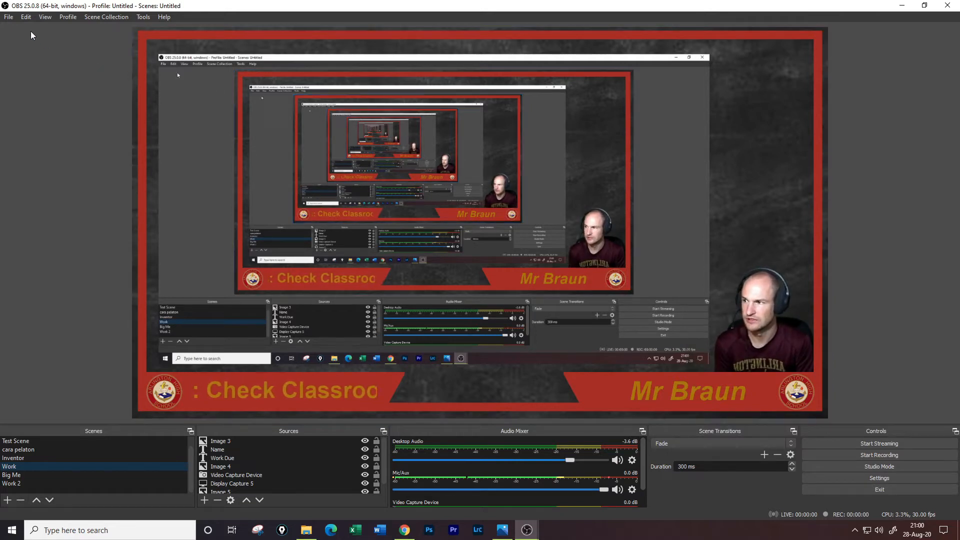
Step: Open the OBS settings and review the Output and Video settings
click(9, 18)
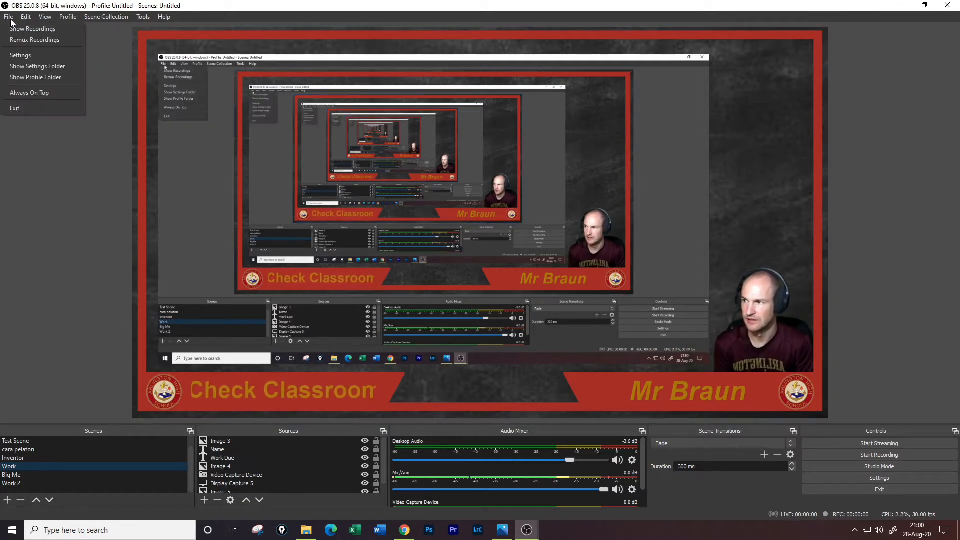
click(29, 56)
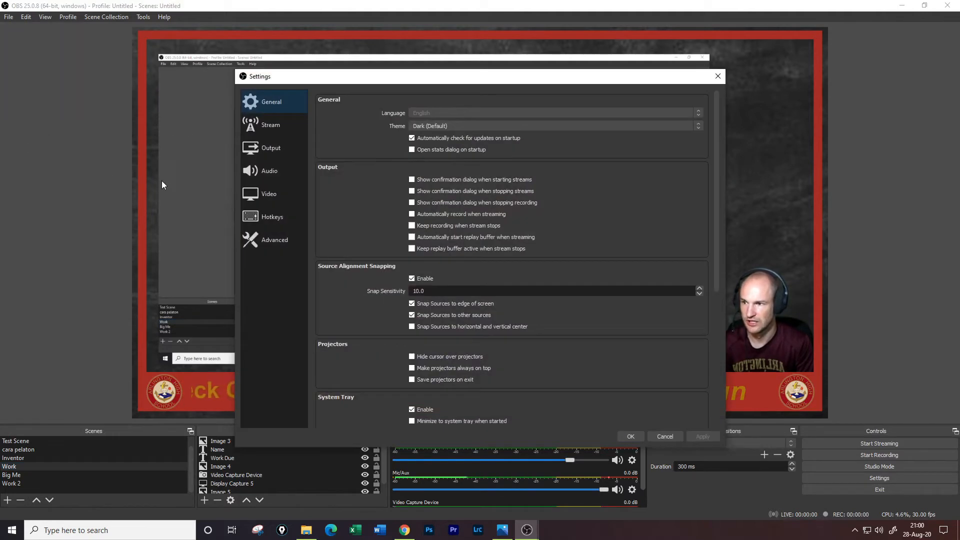
click(282, 148)
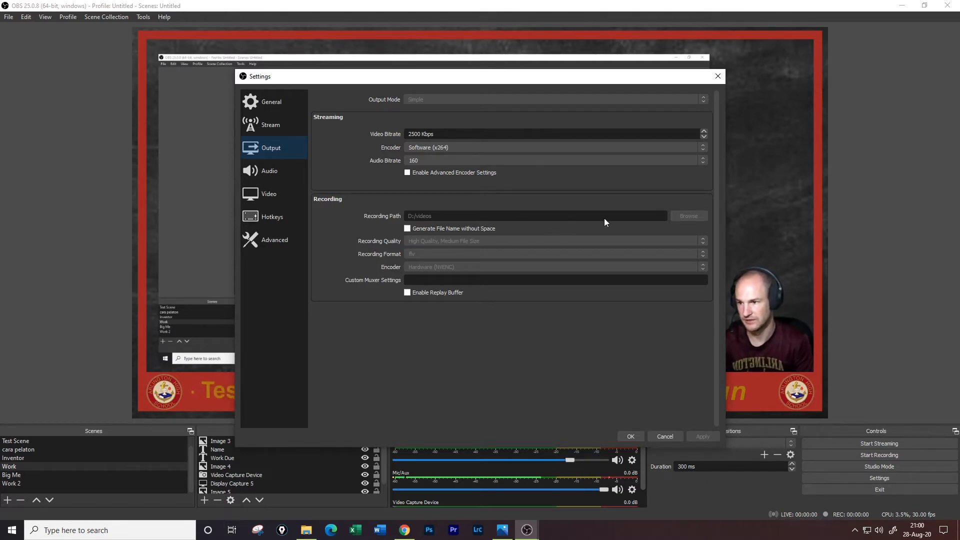
click(268, 199)
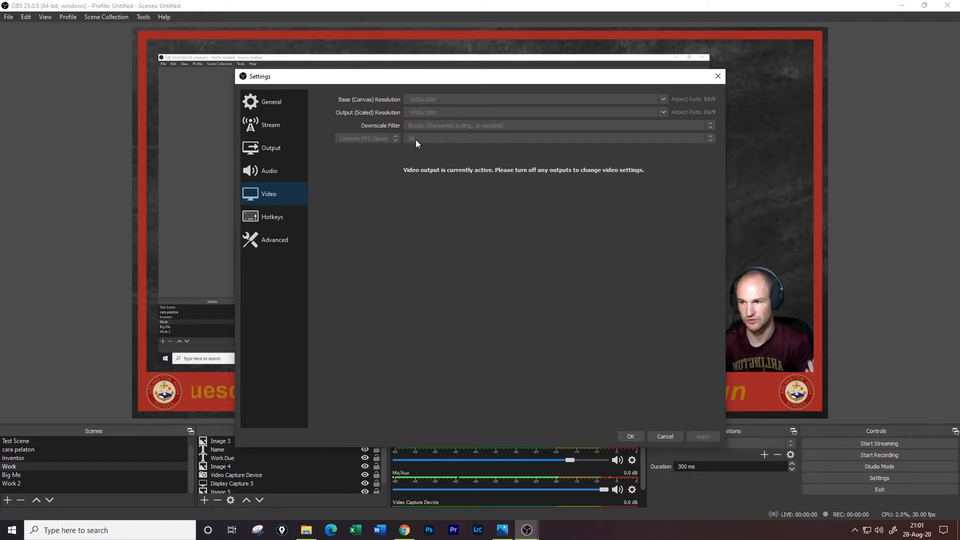
Step: Look through the hotkey settings for recording, streaming and the individual scenes
click(265, 217)
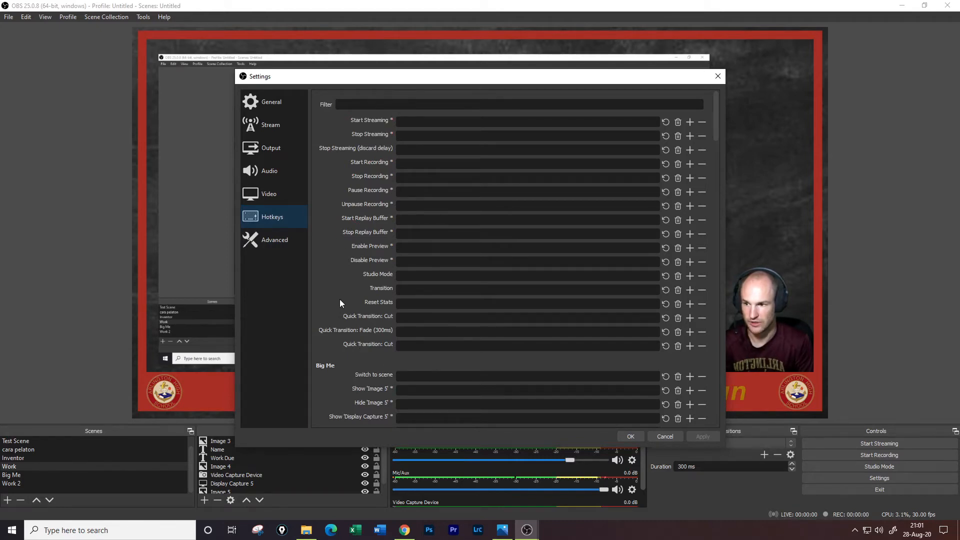
scroll(340, 300, down, 5)
scroll(340, 307, down, 15)
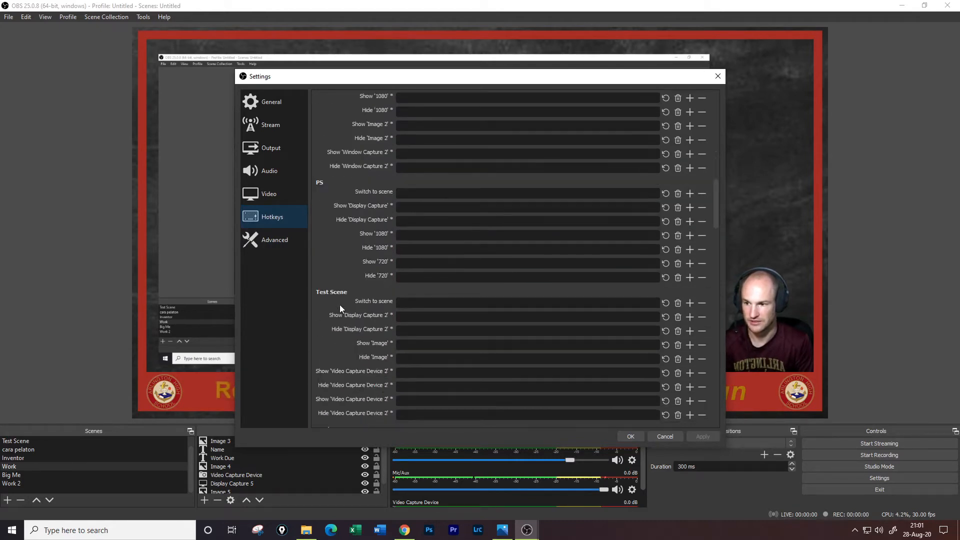
scroll(340, 308, down, 10)
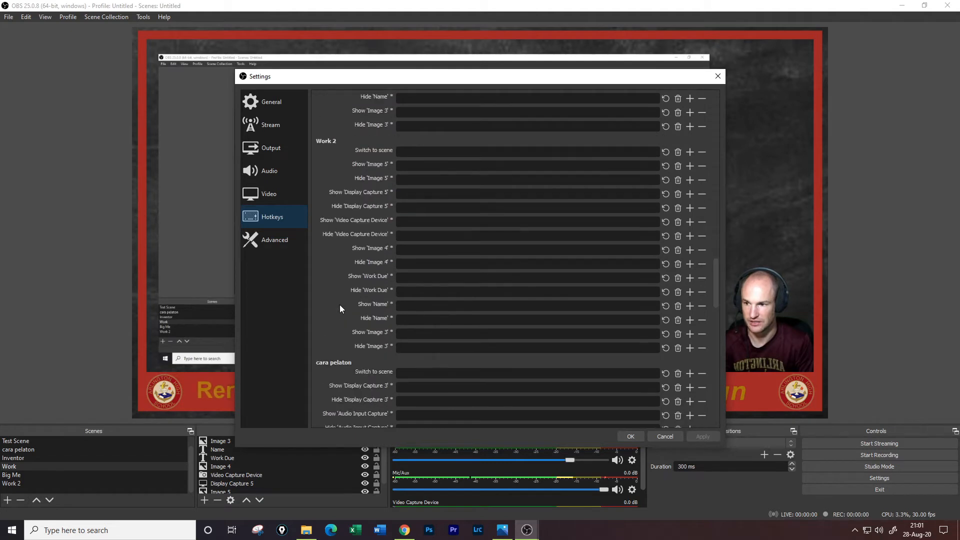
scroll(340, 308, up, 5)
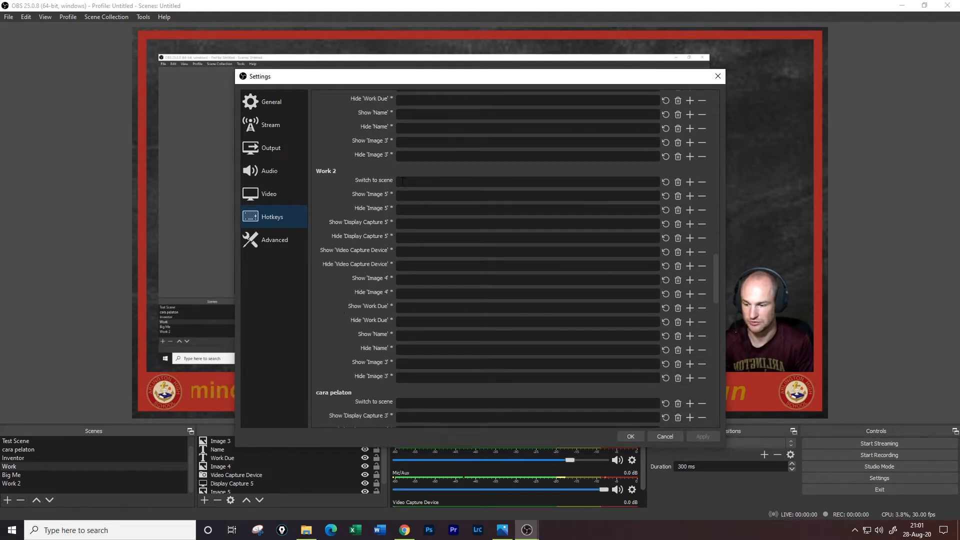
scroll(444, 217, up, 20)
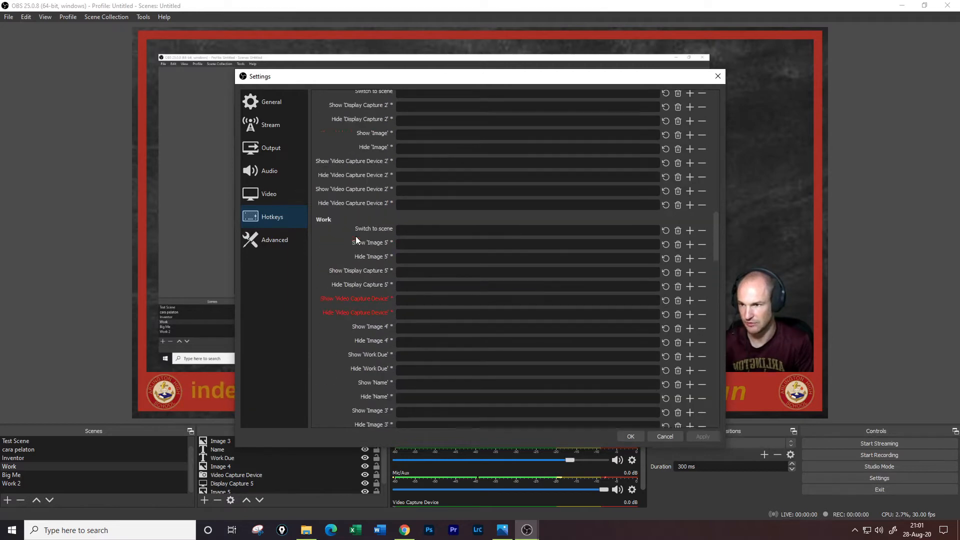
scroll(444, 216, up, 3)
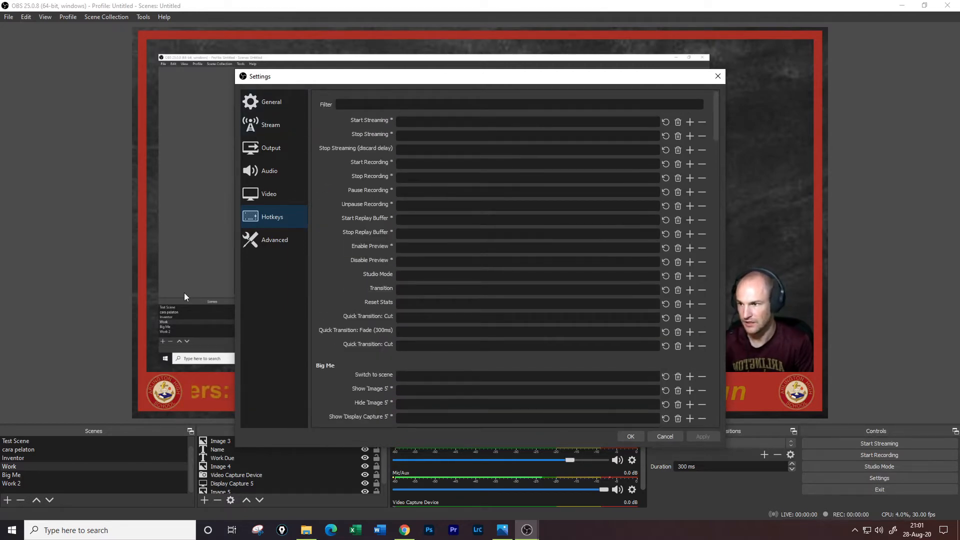
Step: Review the Stream, General and Audio settings, and close the settings without saving
click(269, 131)
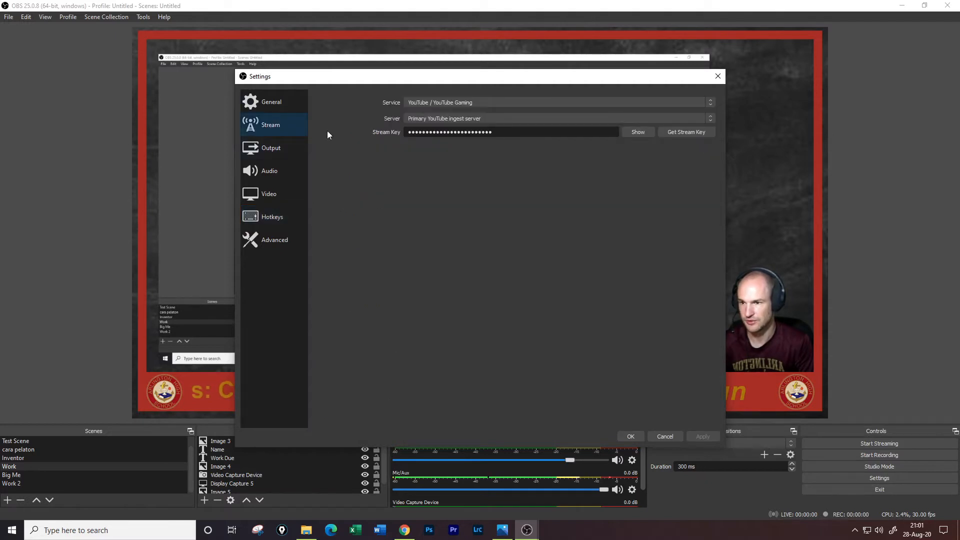
click(273, 102)
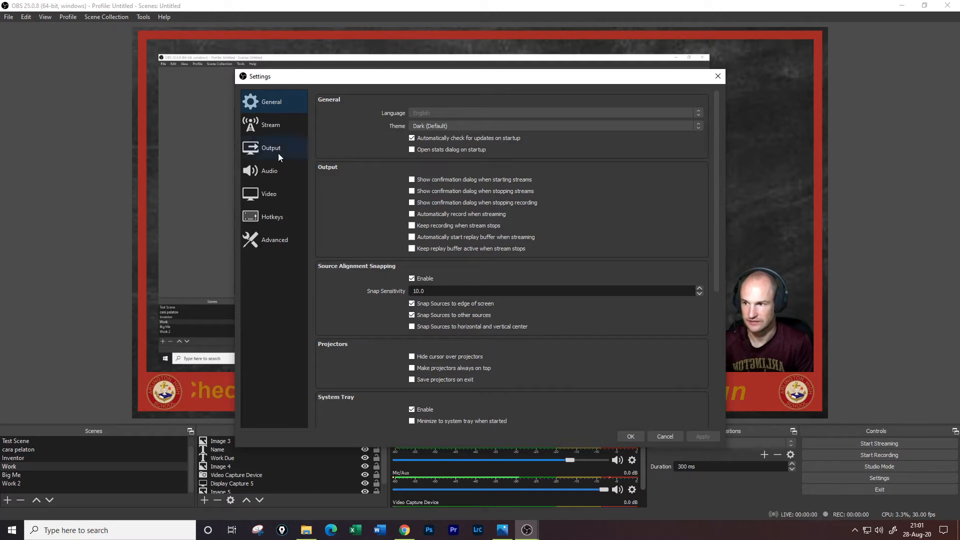
click(275, 170)
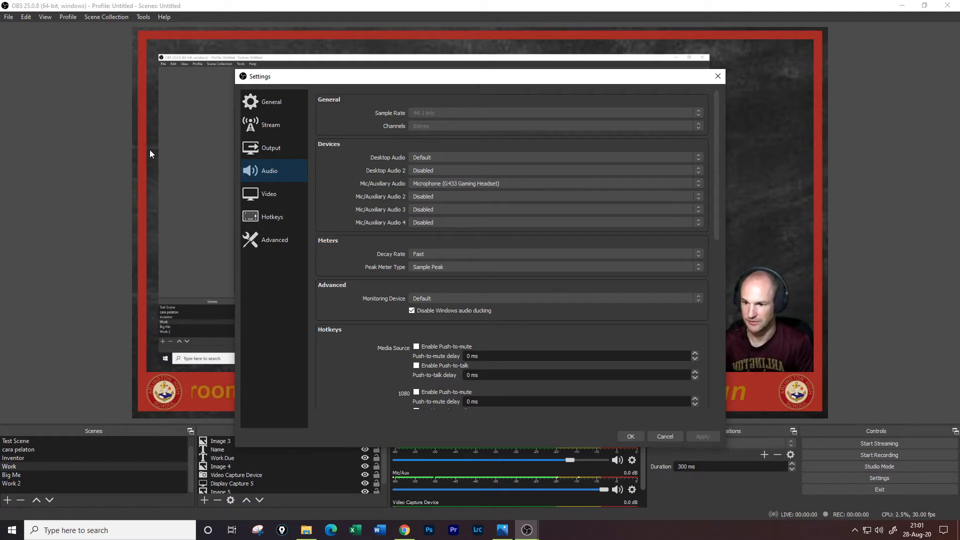
click(674, 437)
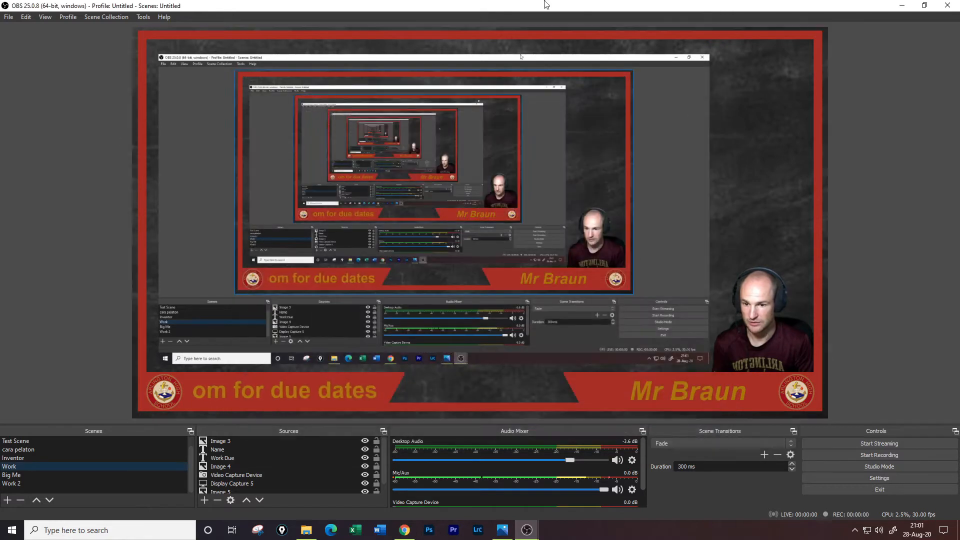
Step: Add a new scene named Test
click(7, 501)
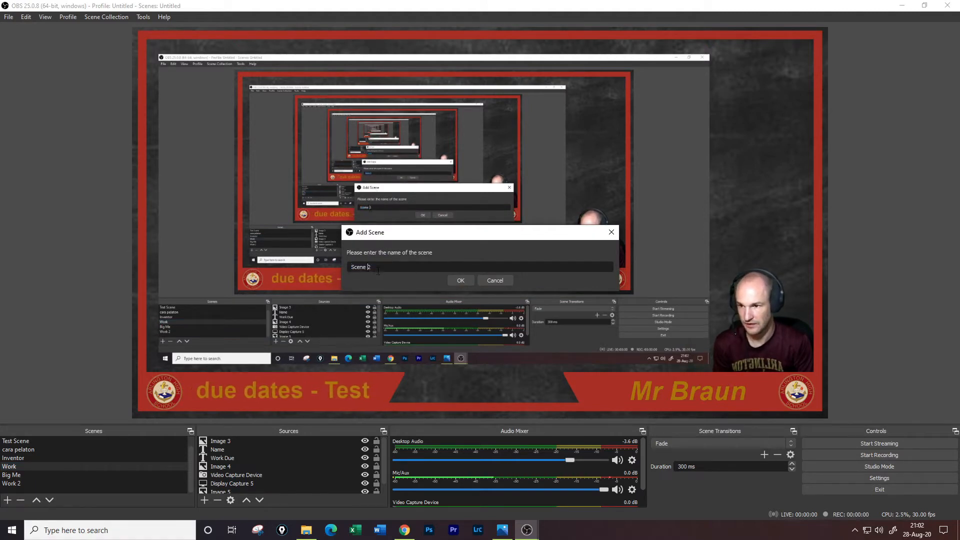
text(Test)
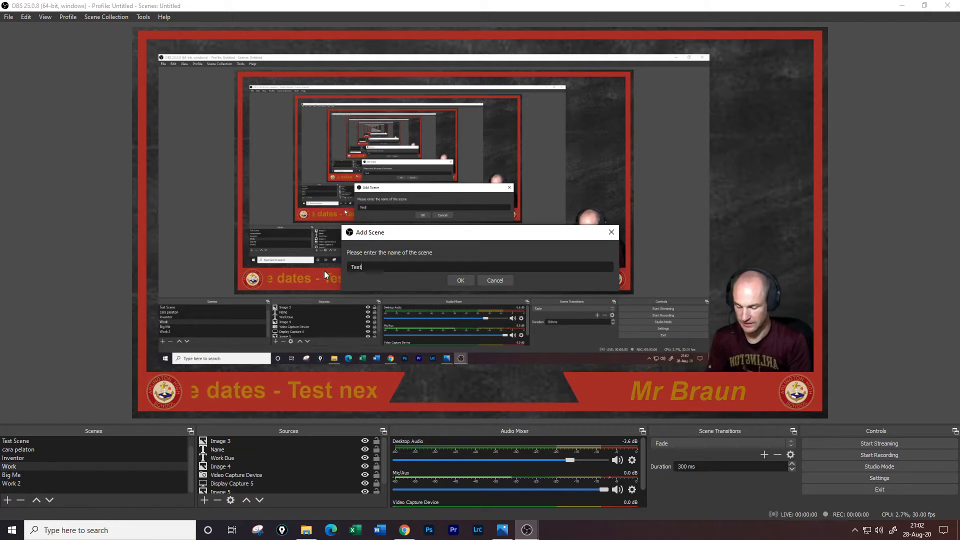
click(455, 280)
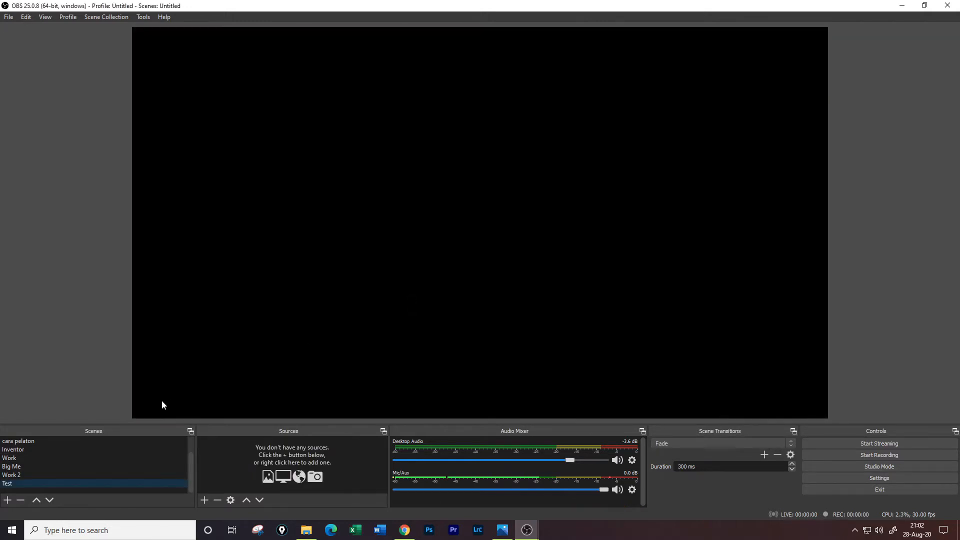
Step: Switch between the existing scenes, including Work 2 and Big Me, and the empty Test scene to compare their layouts and sources
click(22, 471)
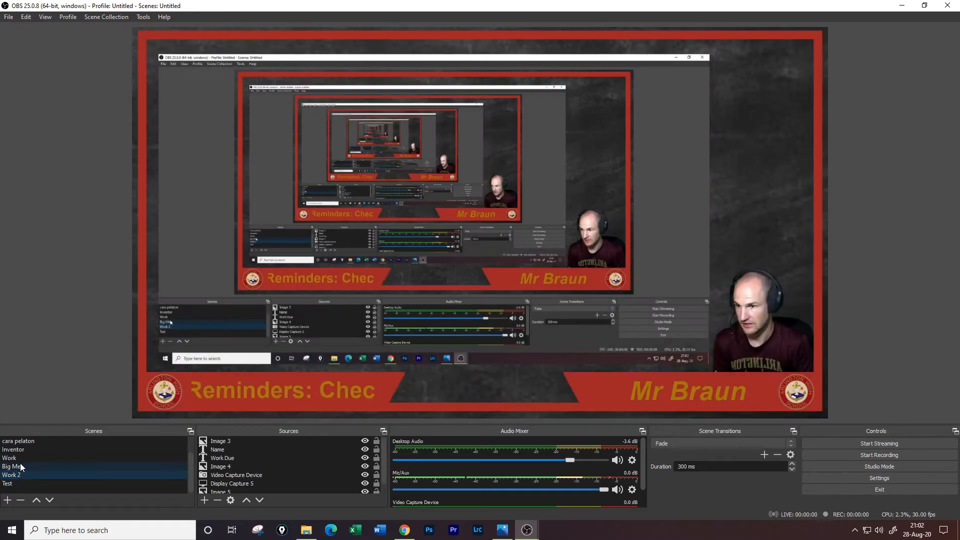
click(18, 457)
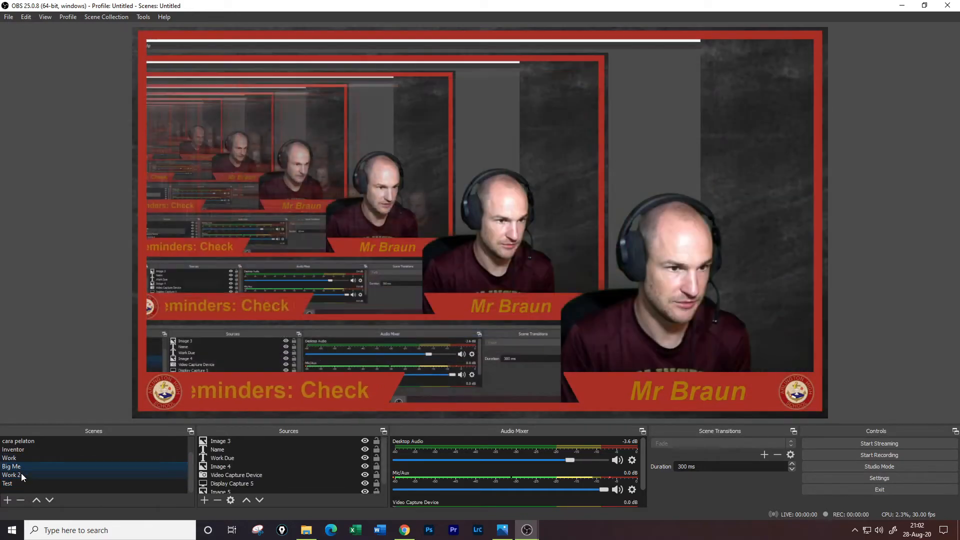
click(21, 475)
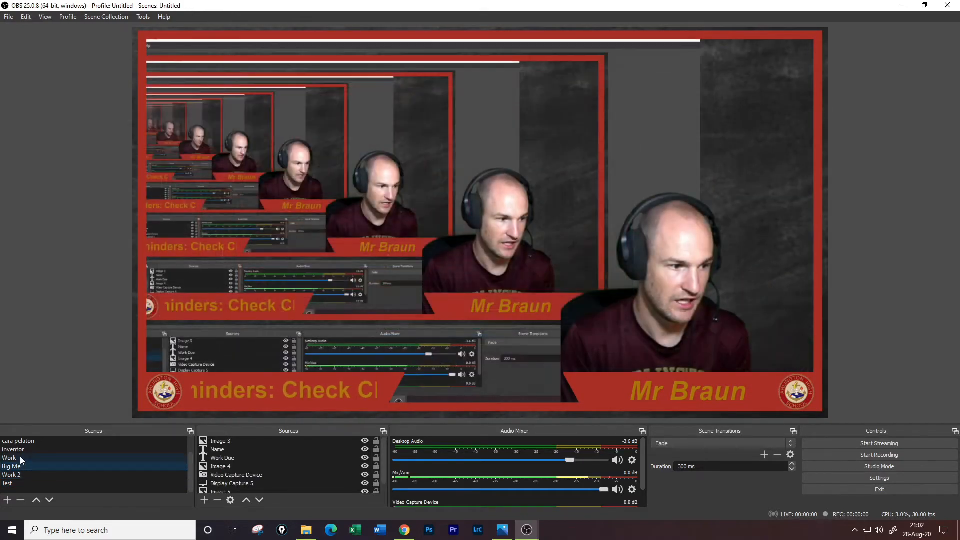
click(26, 442)
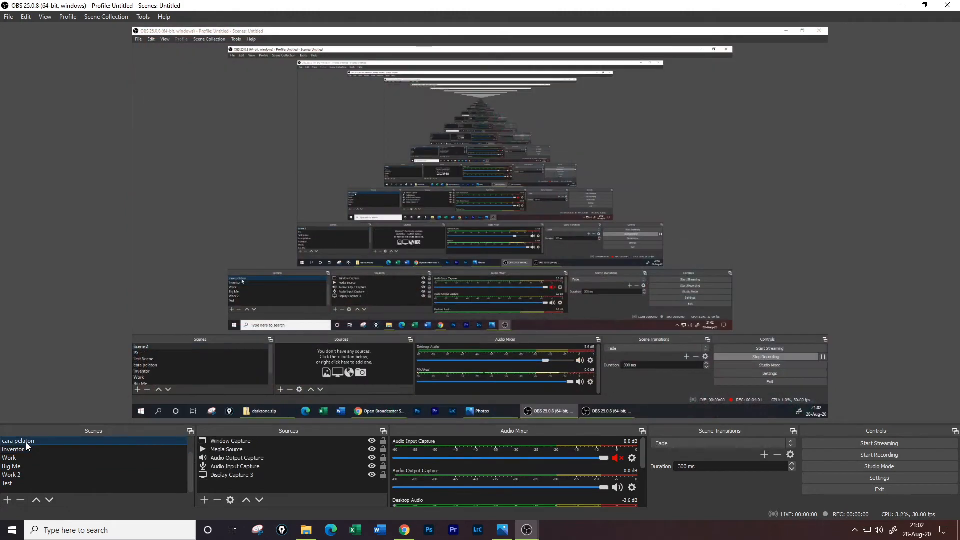
click(30, 478)
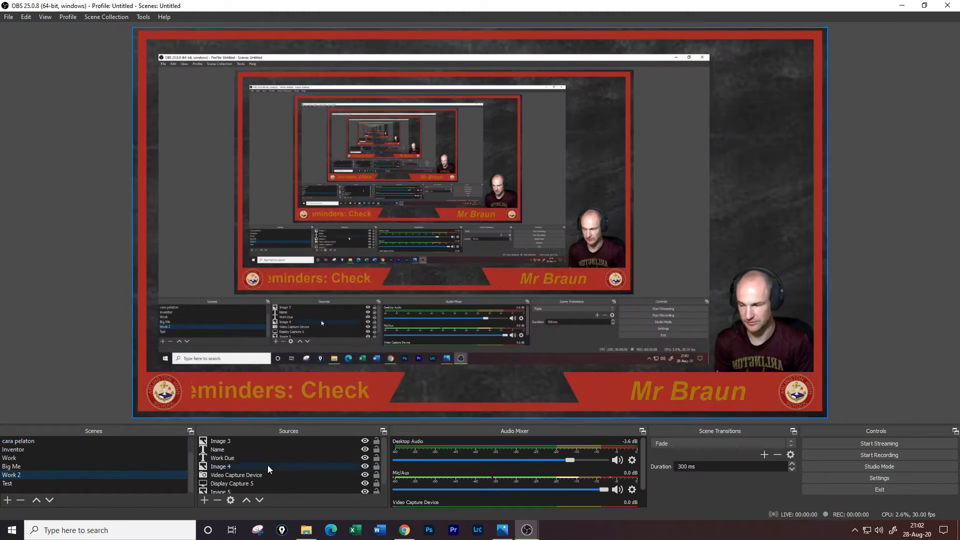
click(8, 485)
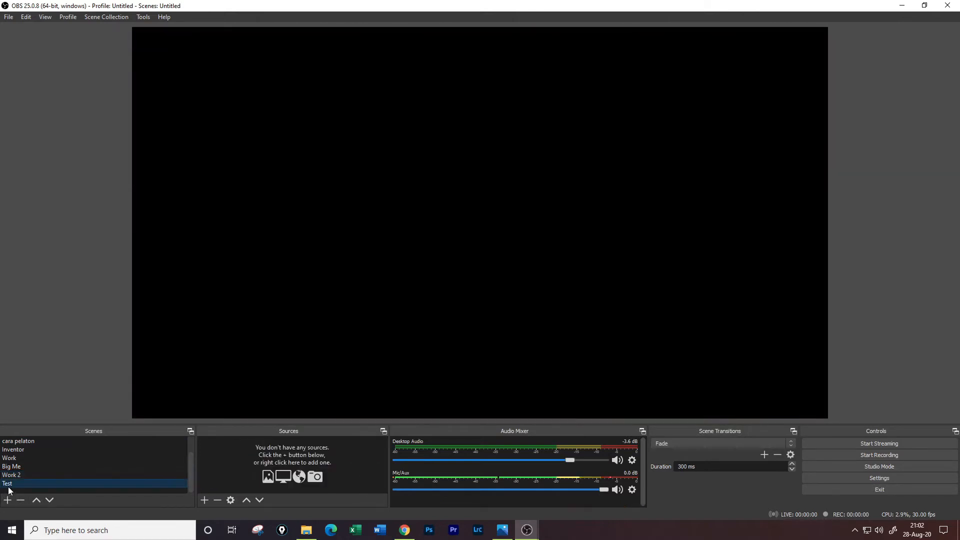
click(15, 475)
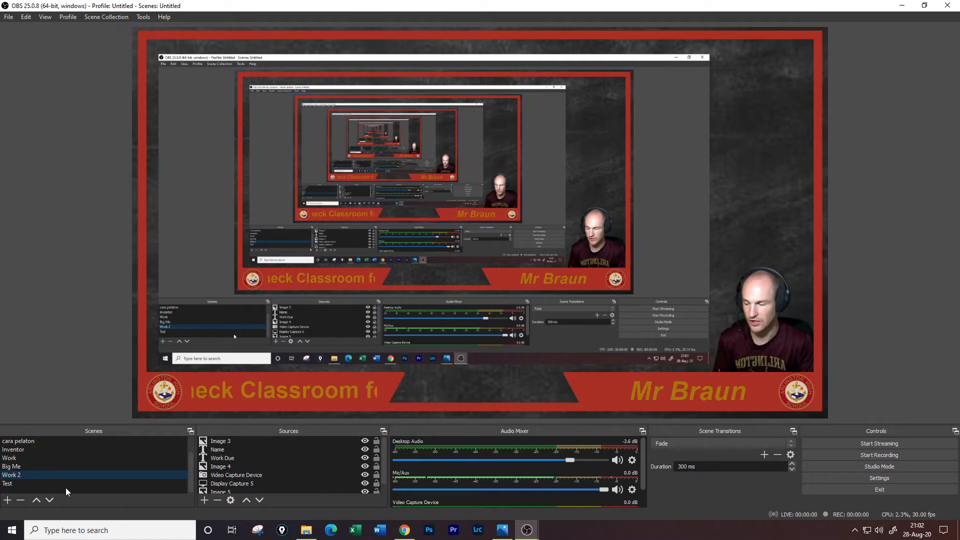
click(10, 483)
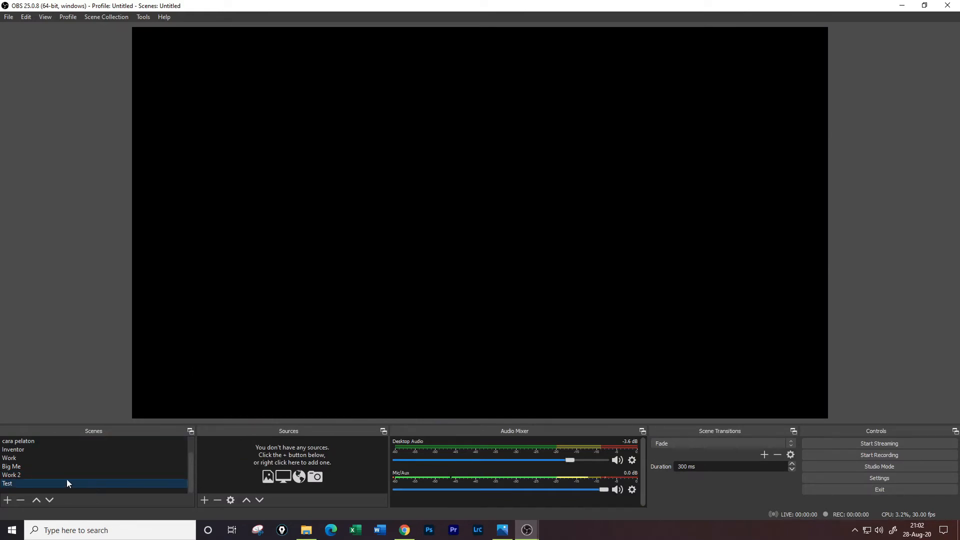
click(18, 476)
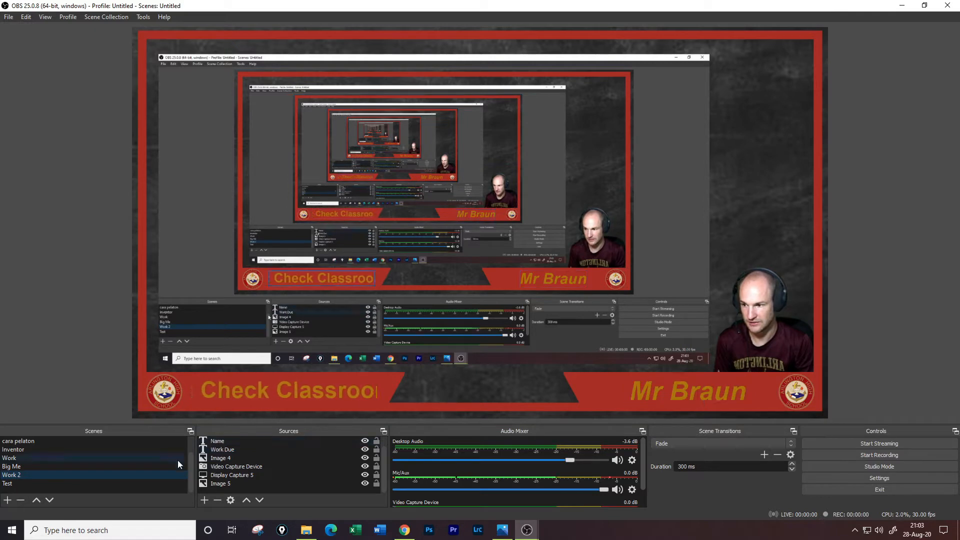
Step: Add a new image source to the Test scene using astronomy-1867616__340.jpg from the obs video folder on drive D
click(19, 482)
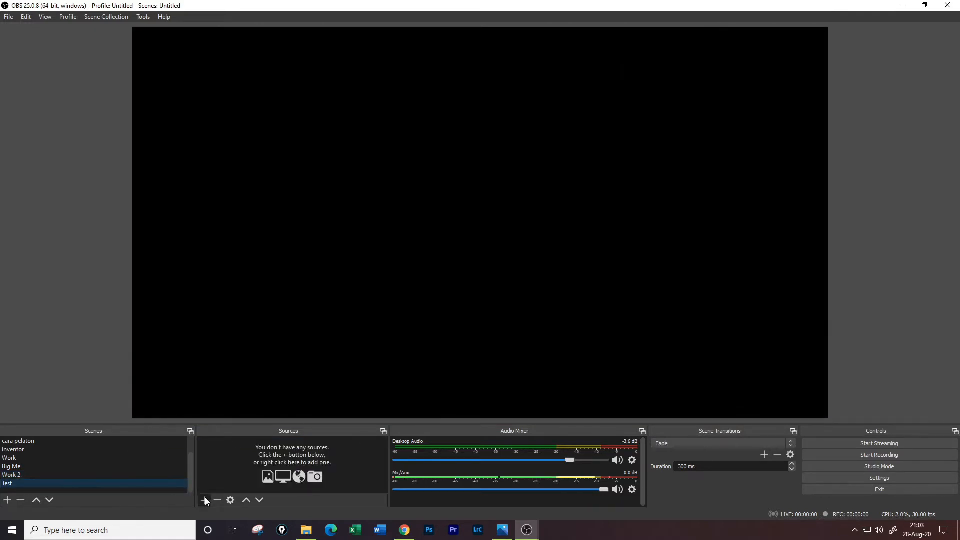
click(205, 498)
click(267, 383)
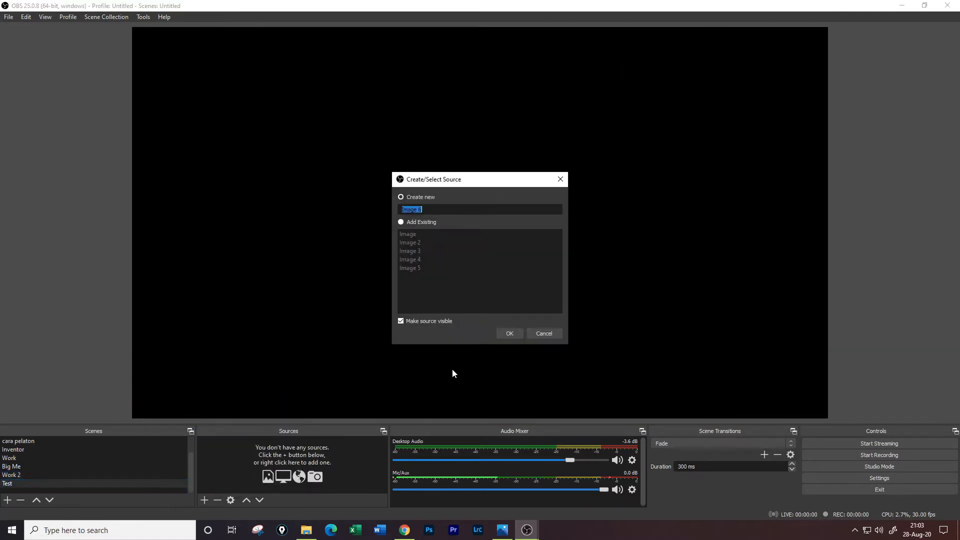
click(509, 332)
click(622, 328)
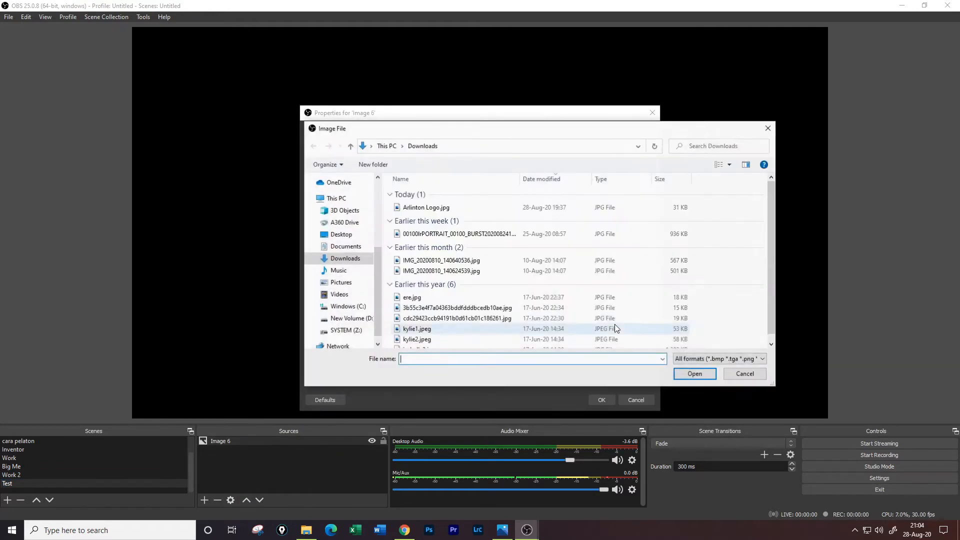
click(355, 318)
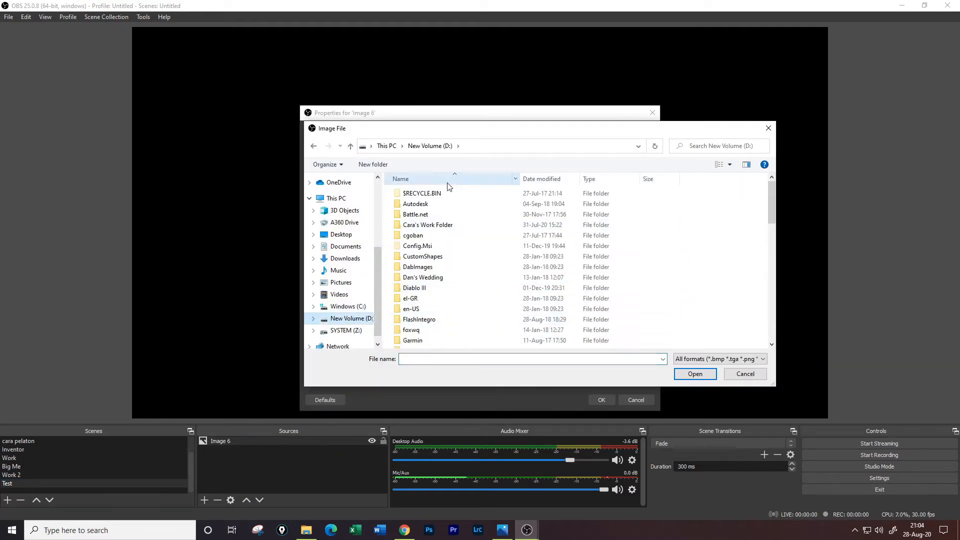
scroll(444, 306, down, 12)
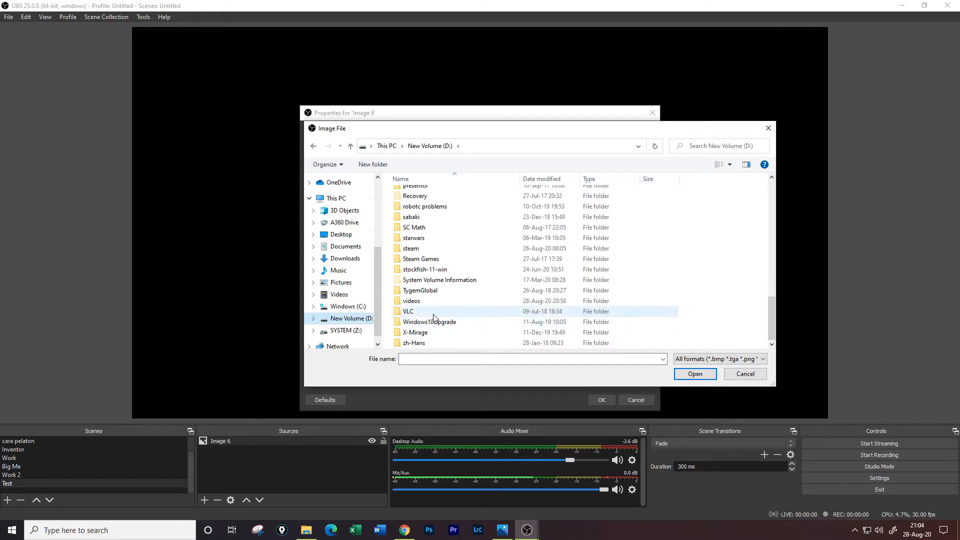
double_click(430, 301)
double_click(441, 270)
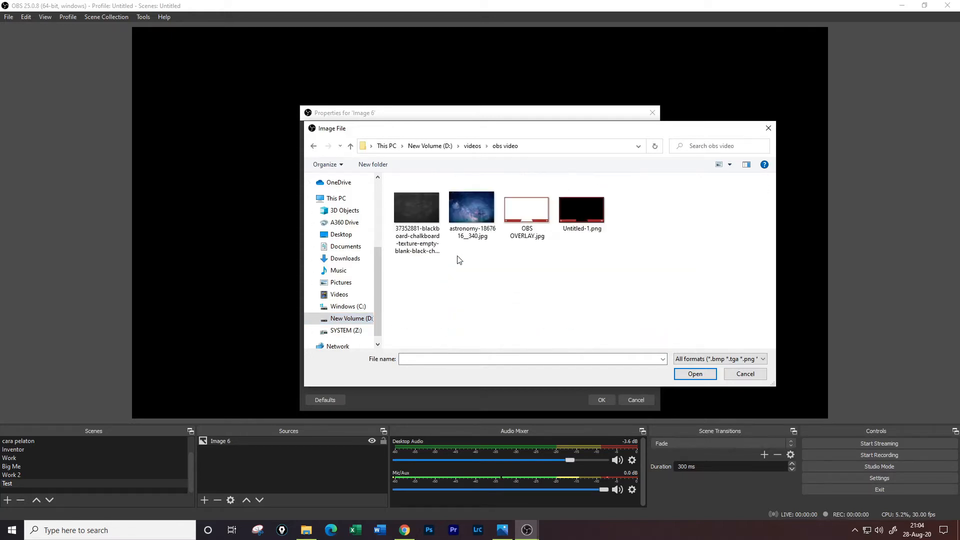
double_click(464, 214)
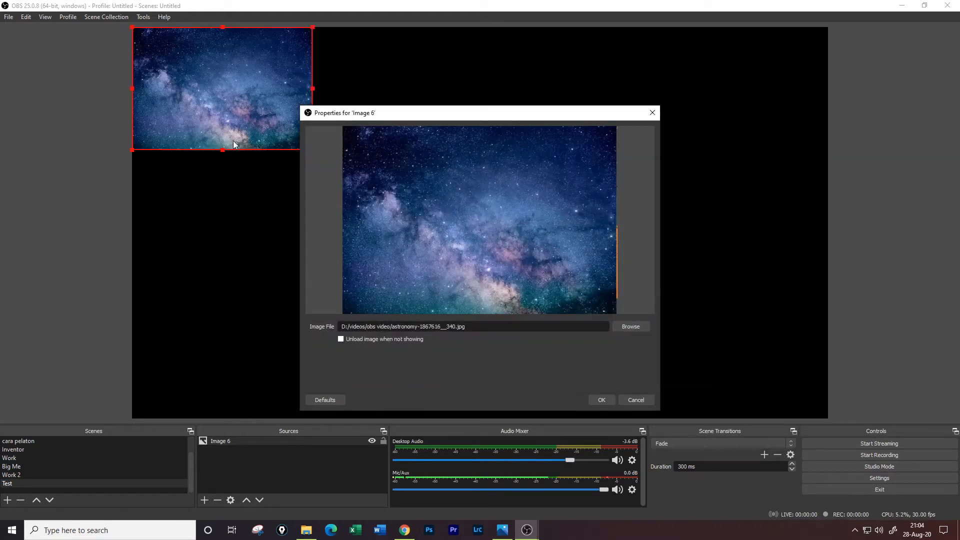
click(233, 140)
click(599, 401)
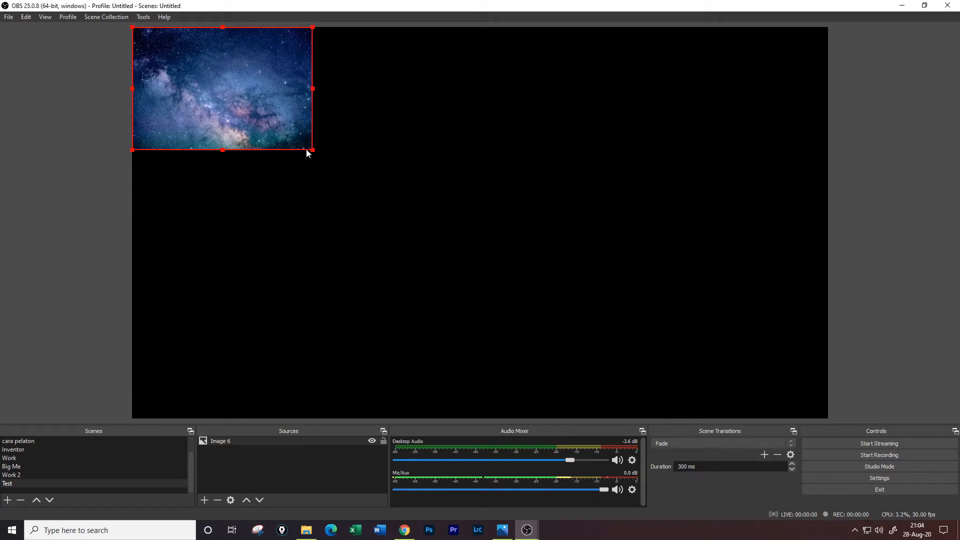
Step: Enlarge the astronomy image and reposition it so that it fills the whole canvas as the background
drag(307, 150, 830, 408)
drag(705, 369, 703, 283)
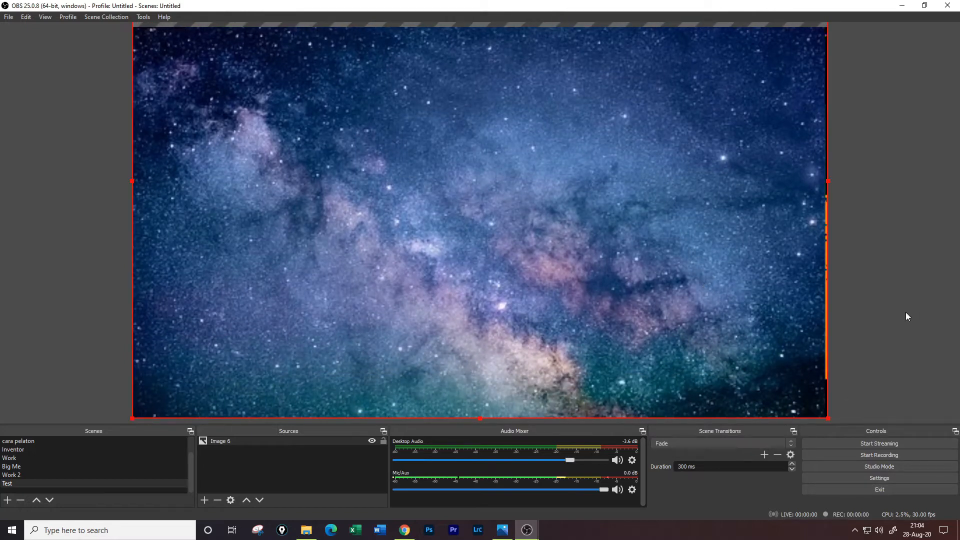
drag(776, 322, 783, 320)
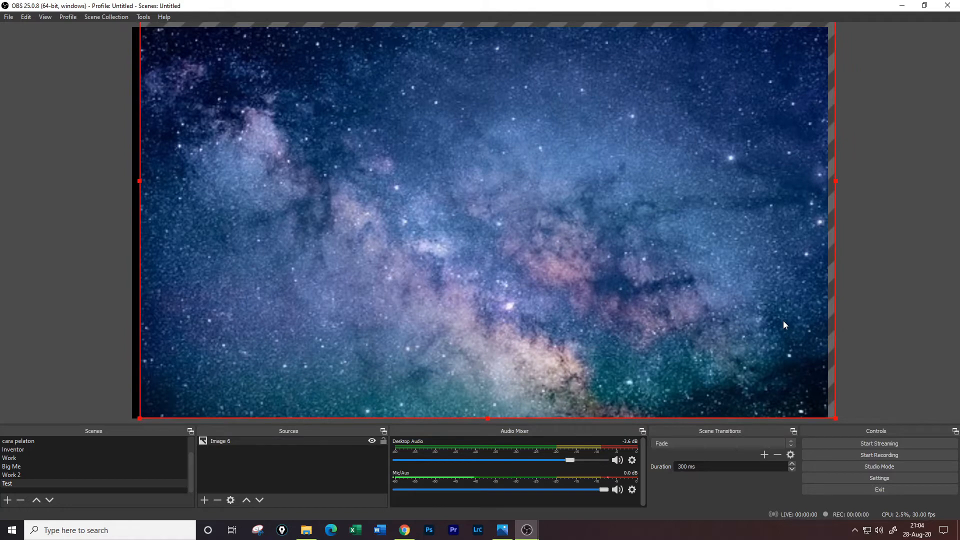
click(134, 420)
click(139, 404)
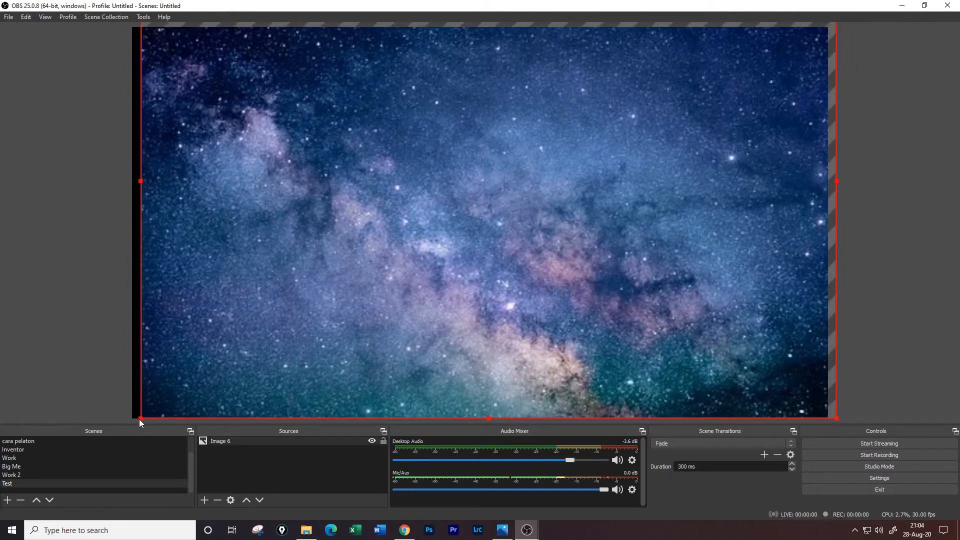
drag(139, 419, 128, 423)
click(893, 119)
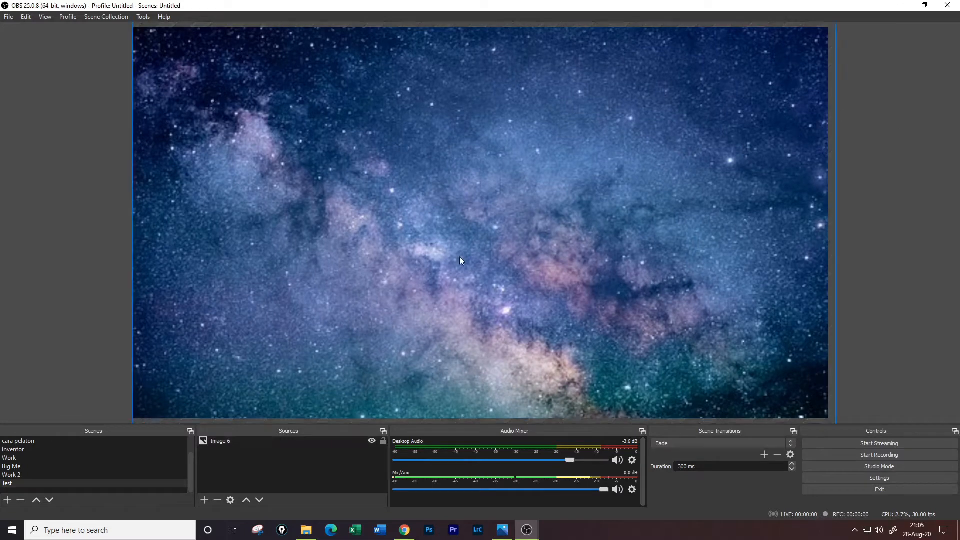
Step: Add the existing Display Capture source to the Test scene and shrink it so the starry background frames it on all sides
click(117, 477)
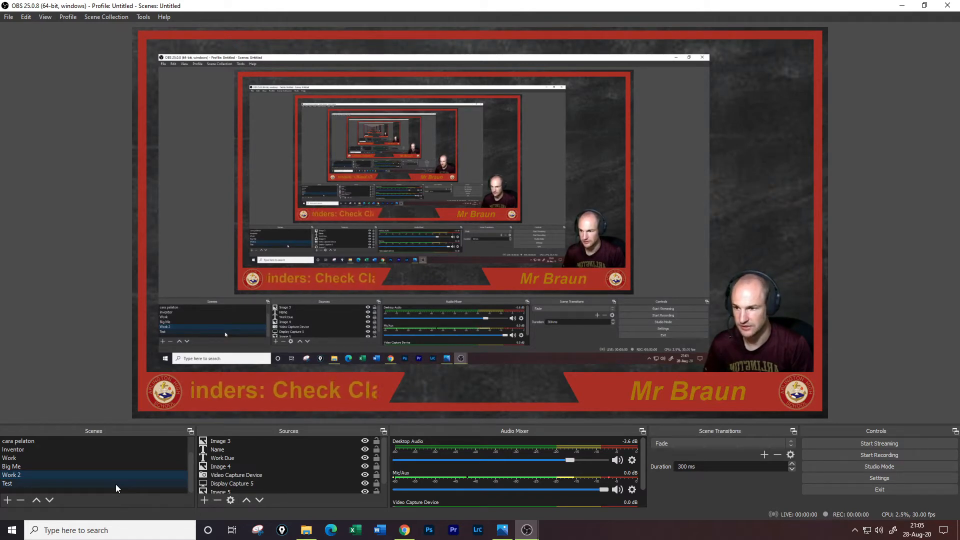
click(115, 484)
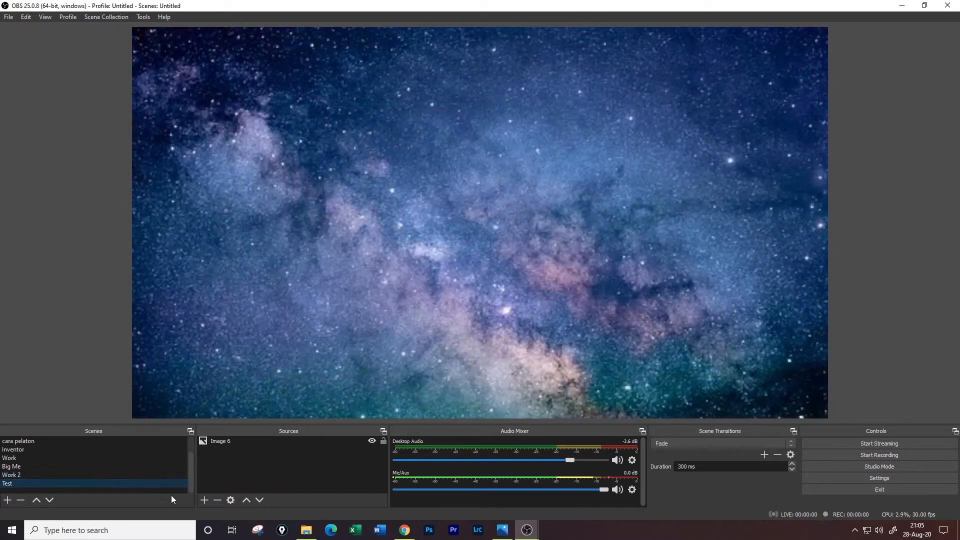
click(204, 500)
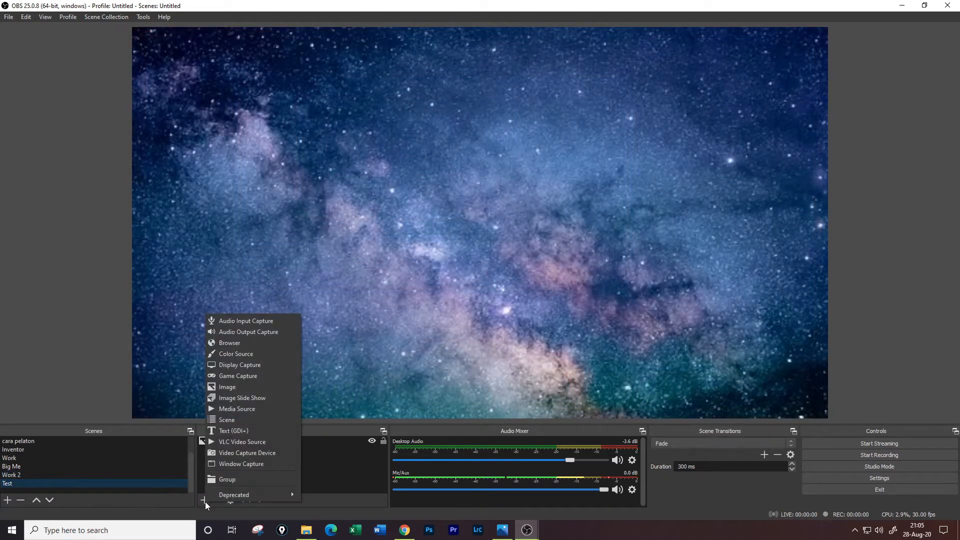
click(241, 364)
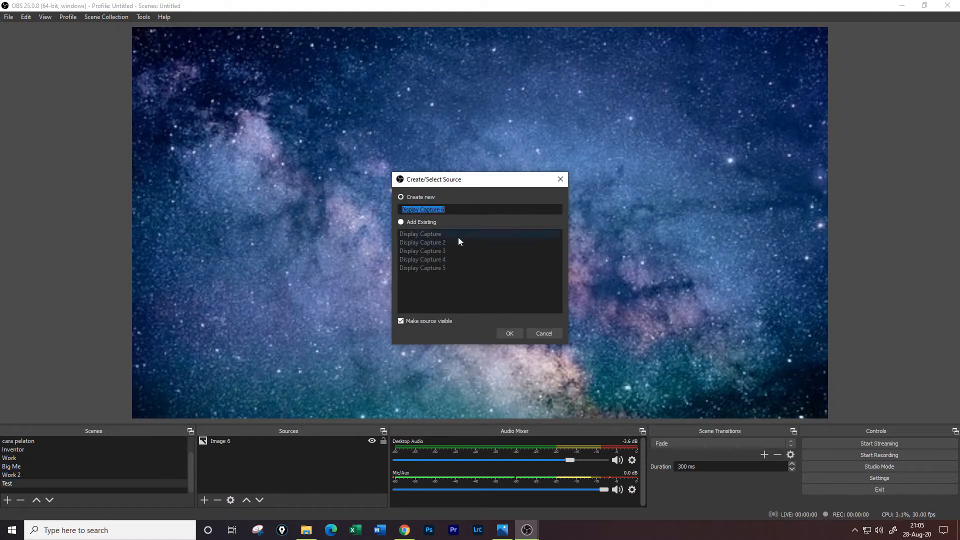
click(409, 224)
click(508, 333)
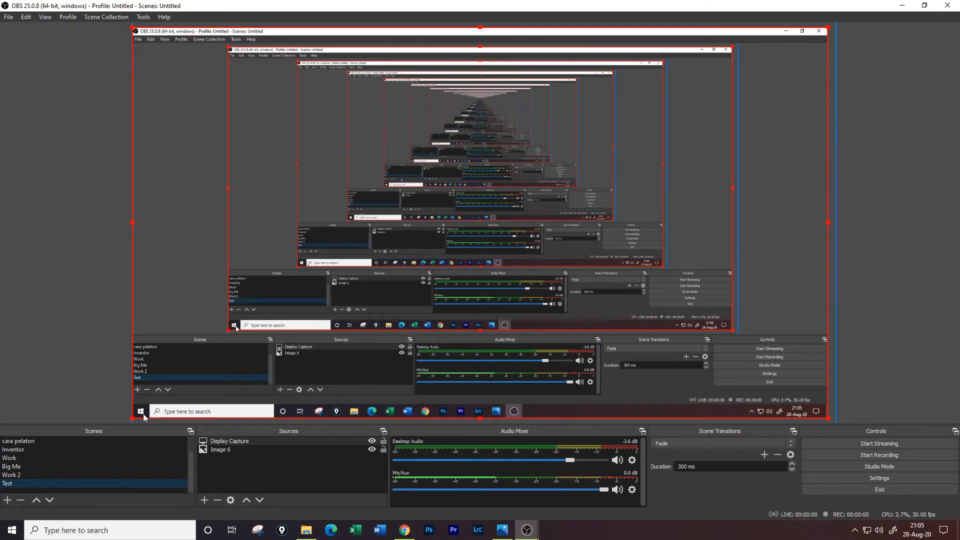
drag(132, 419, 207, 376)
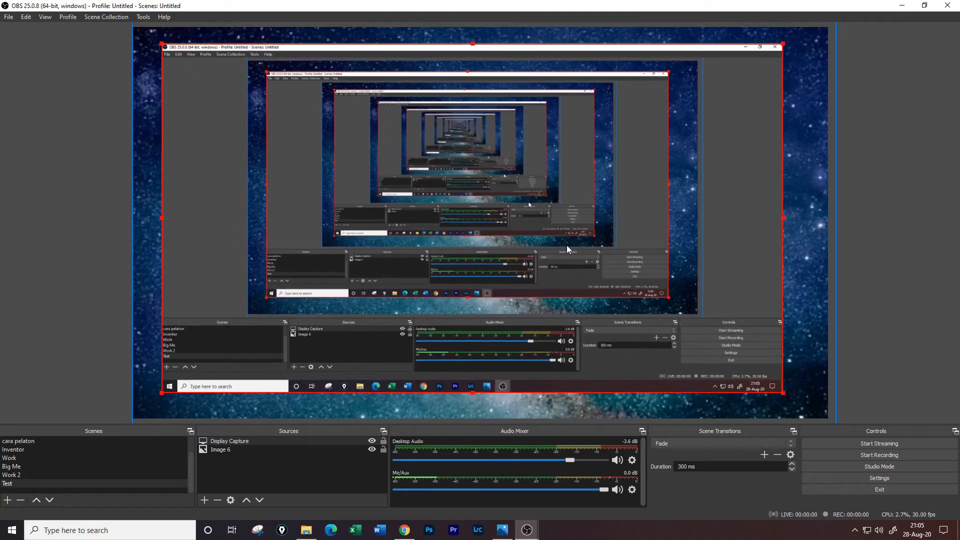
drag(609, 228, 587, 253)
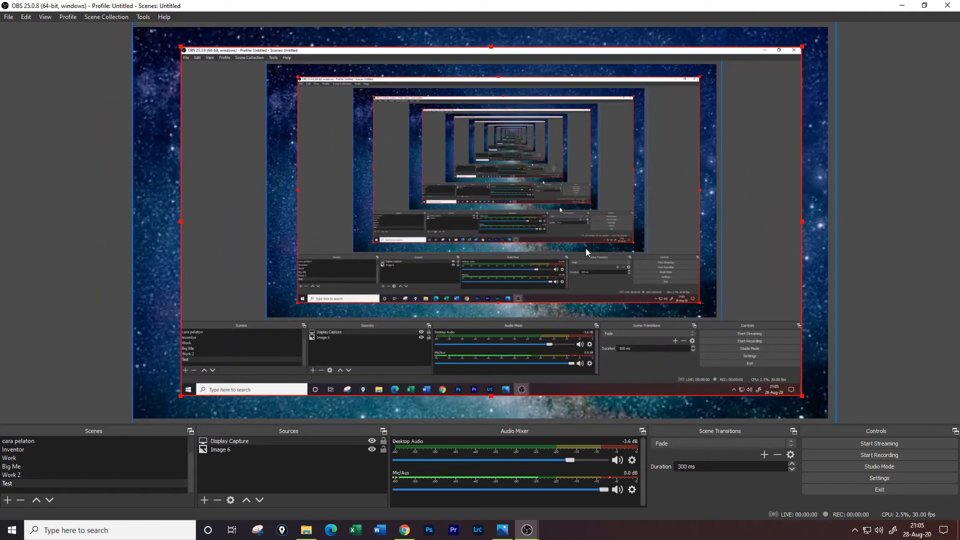
Step: Move the OBS window off the captured display to view the desktop behind it, and return it maximized
double_click(562, 6)
drag(563, 6, 959, 60)
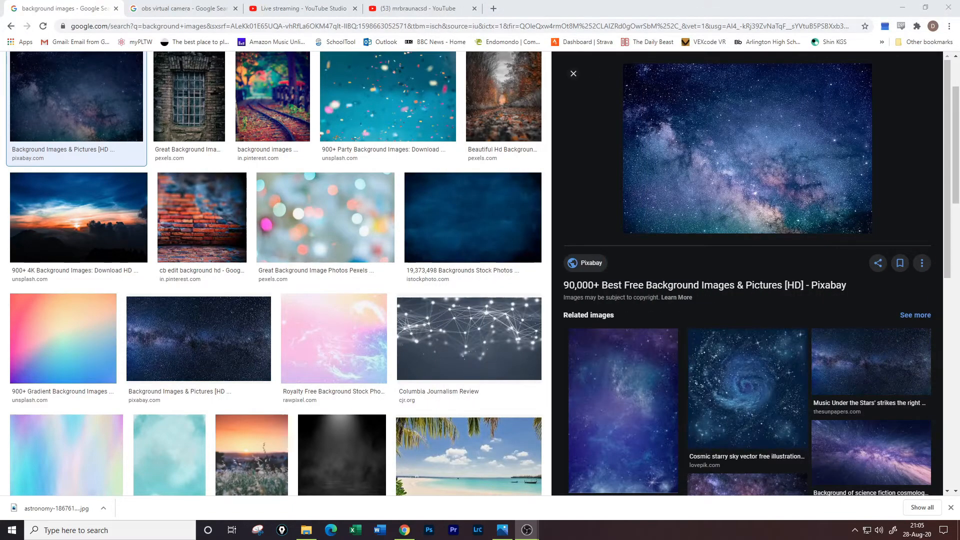
drag(959, 60, 466, 76)
double_click(465, 76)
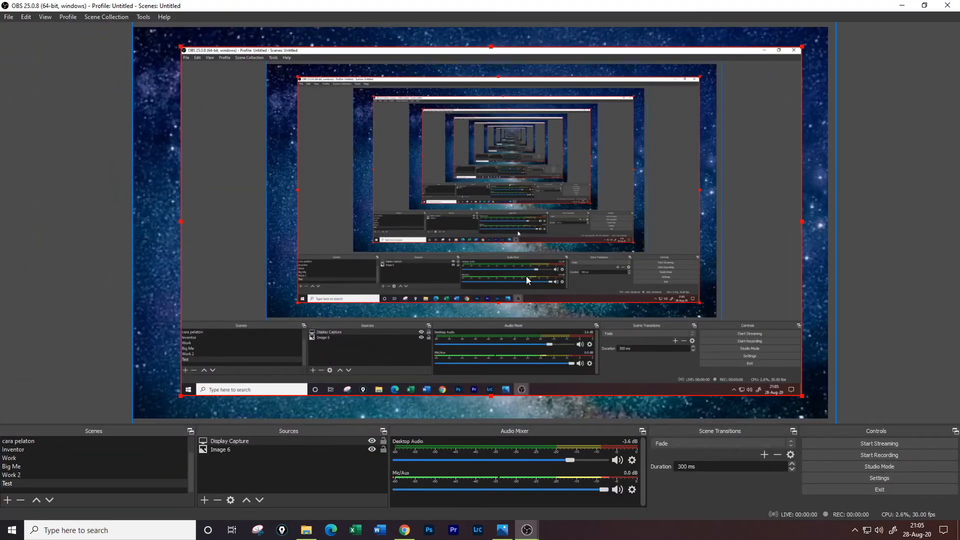
Step: Shift the background image slightly, enlarge the display capture from its lower-left corner, and align it with the canvas's upper-right corner
drag(527, 280, 517, 270)
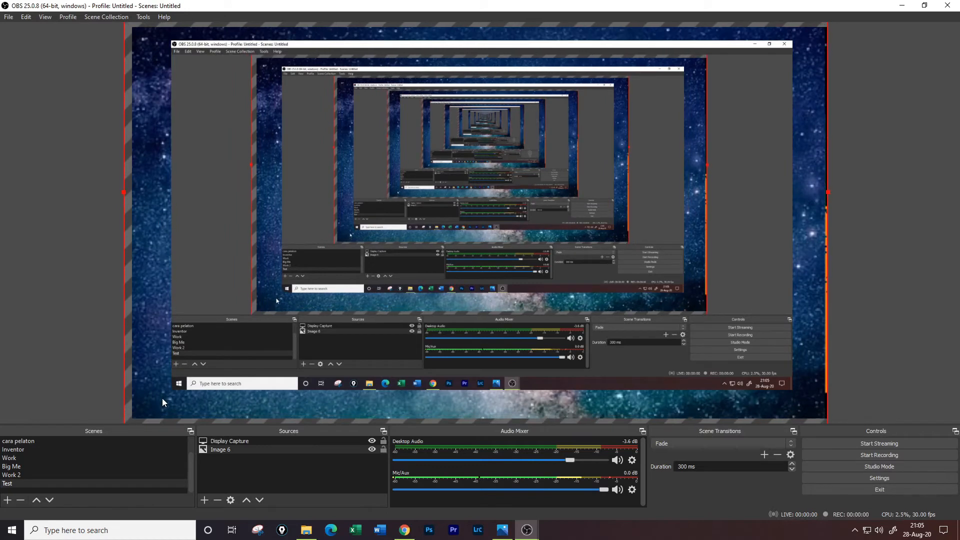
drag(172, 390, 139, 420)
drag(682, 193, 719, 176)
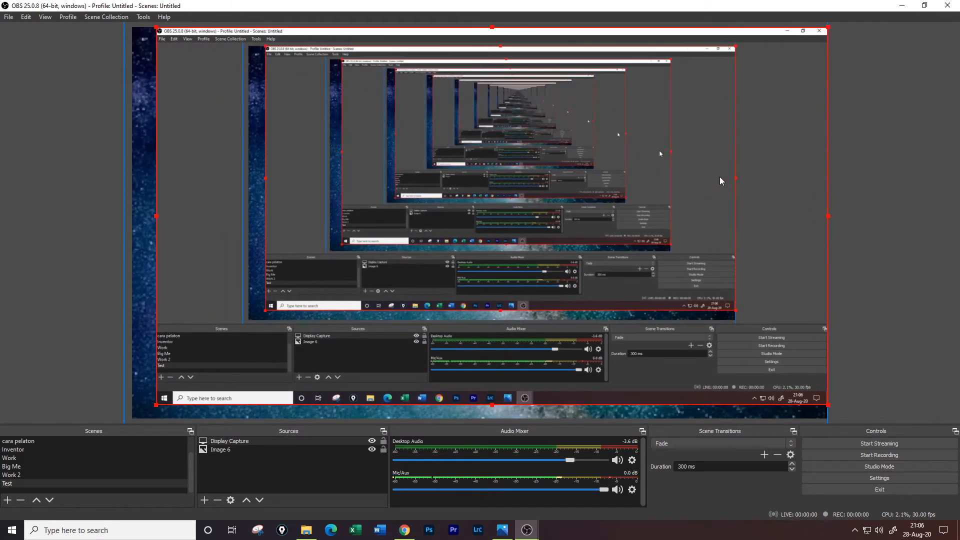
Step: Enlarge the display capture from its lower-left corner until it fills the whole canvas
drag(156, 408, 143, 412)
drag(156, 409, 134, 416)
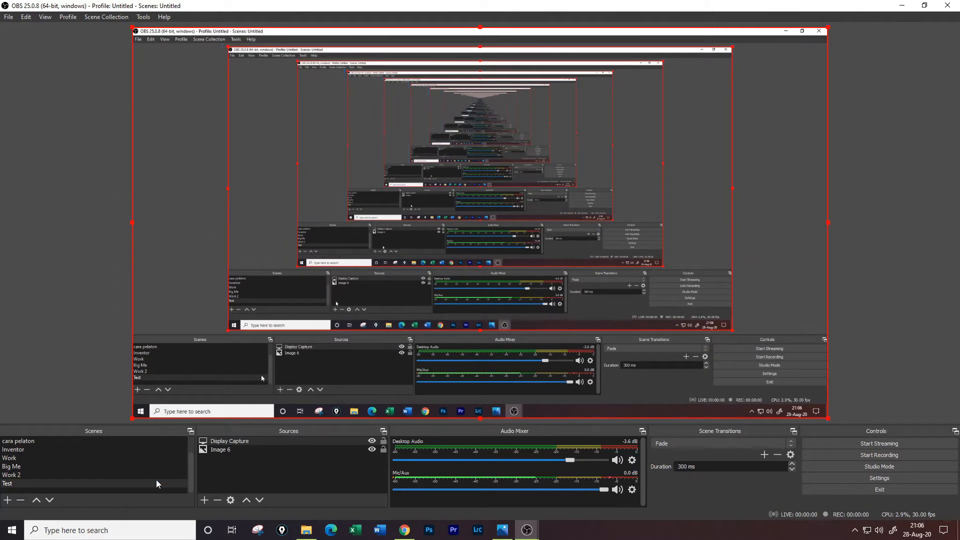
Step: Review the Work 2 scene's webcam and display capture sources to see how that layout is built
click(34, 475)
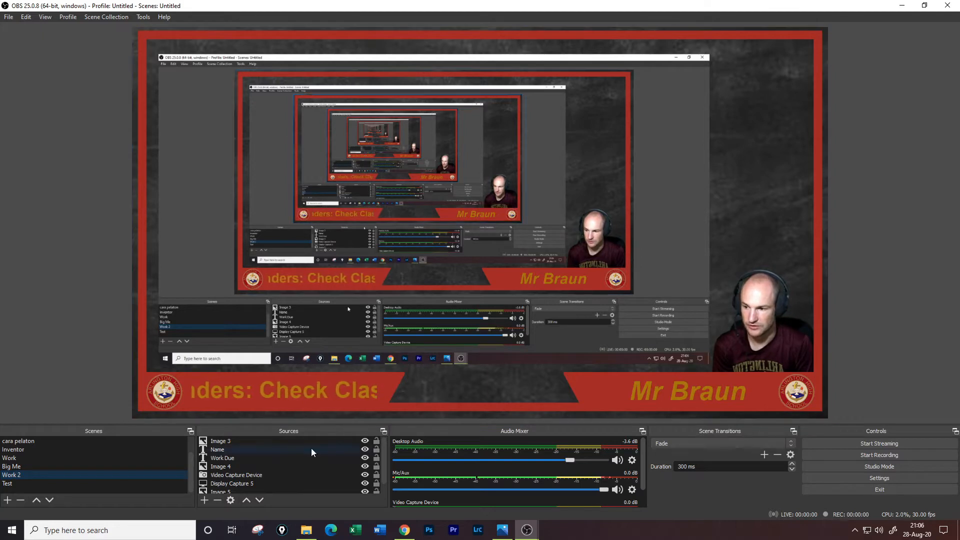
click(247, 483)
click(256, 475)
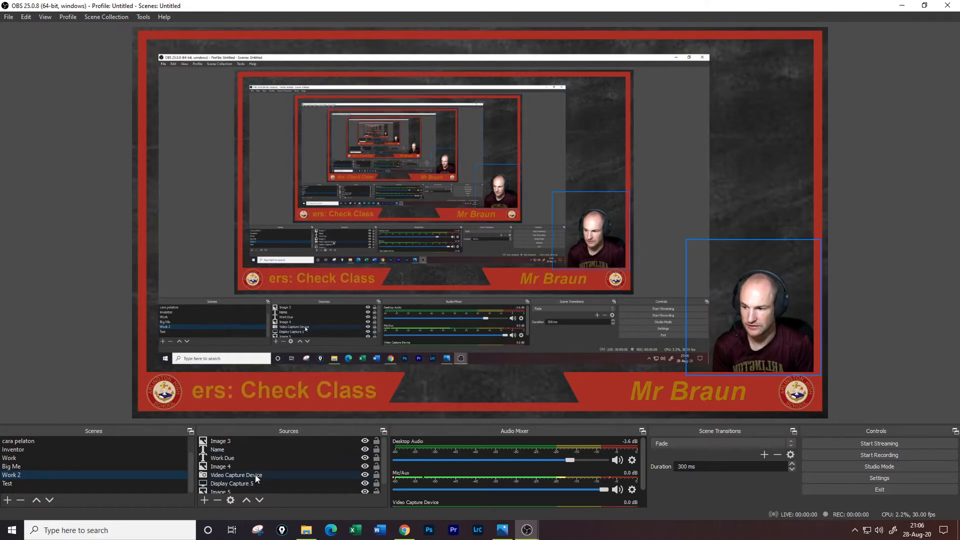
click(227, 484)
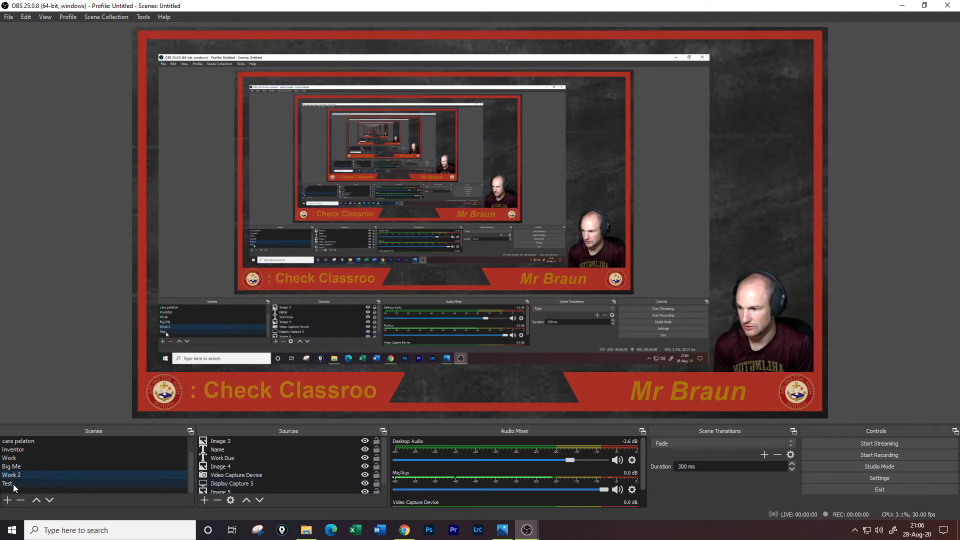
Step: Add the existing Video Capture Device source to the Test scene
click(89, 484)
click(205, 500)
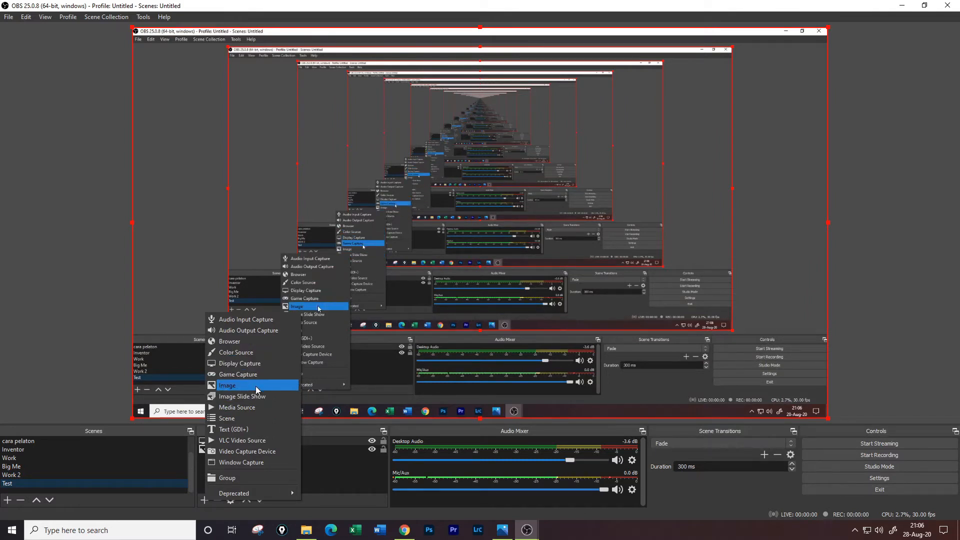
click(249, 451)
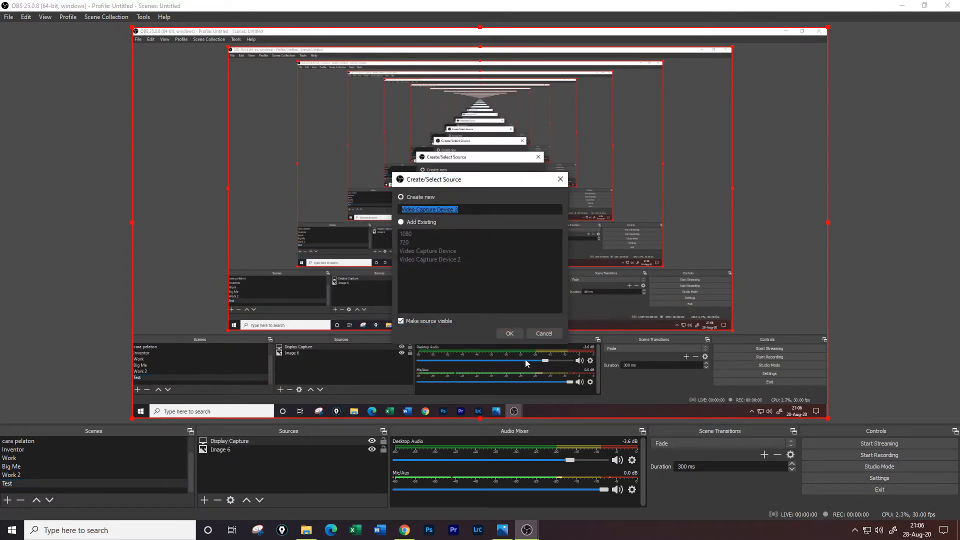
click(418, 223)
click(425, 244)
click(427, 250)
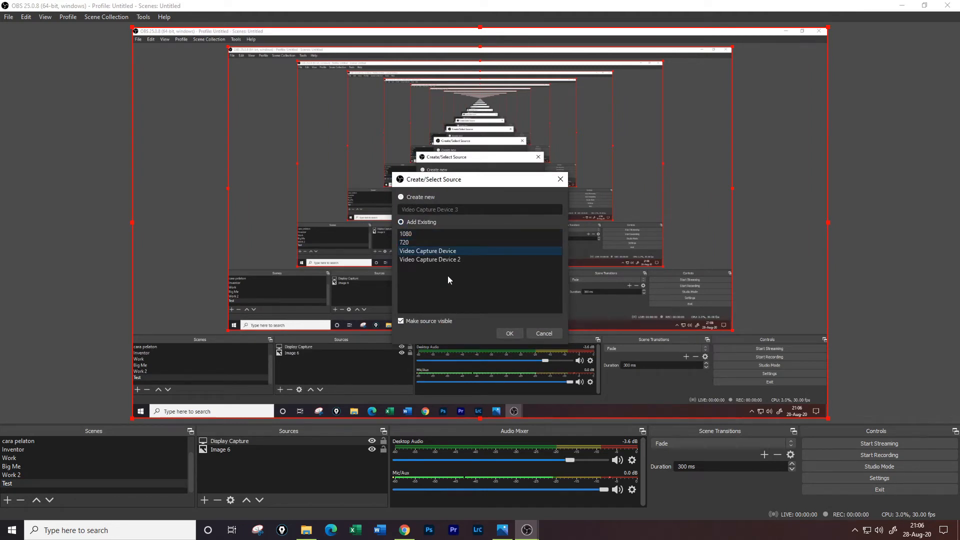
click(509, 333)
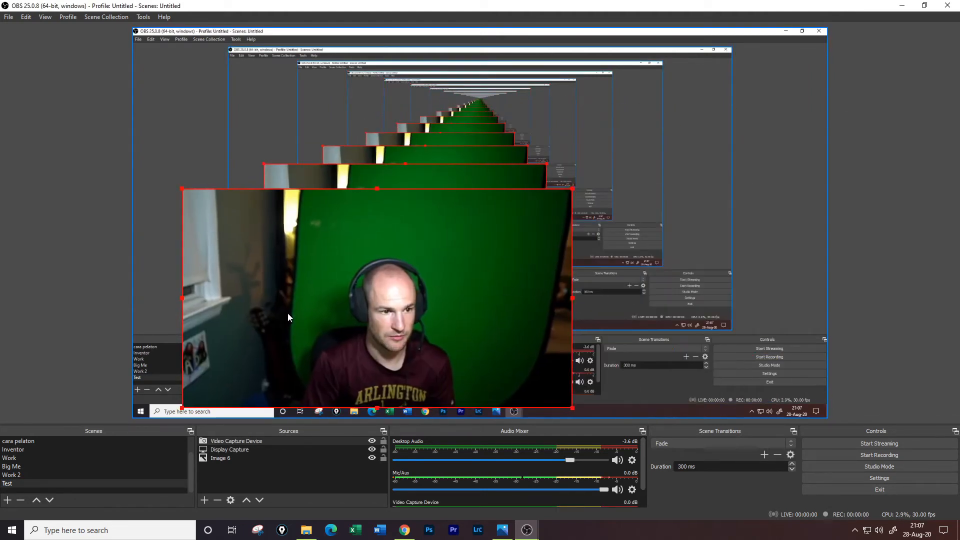
Step: Move the webcam up slightly and crop its left, right and top sides down to the green screen around the presenter
drag(286, 313, 309, 278)
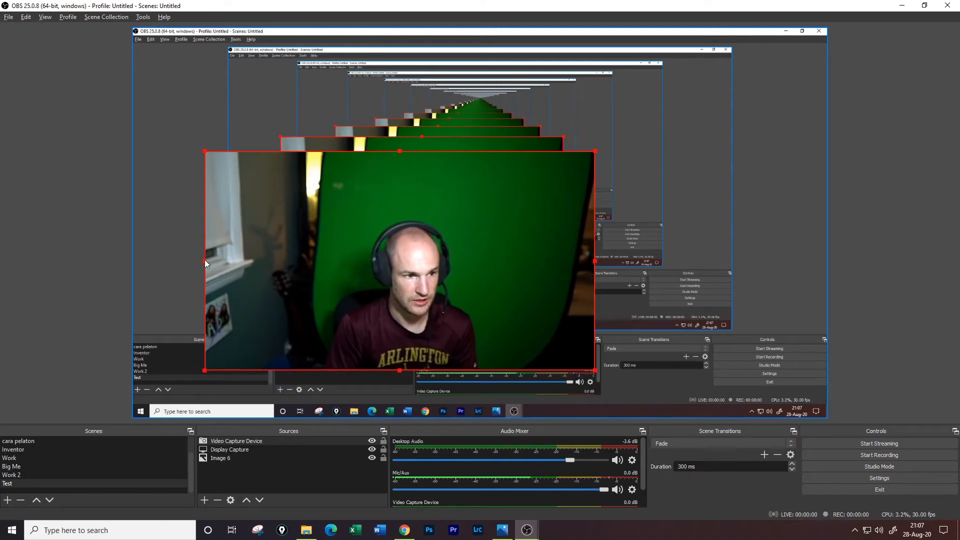
drag(205, 260, 306, 268)
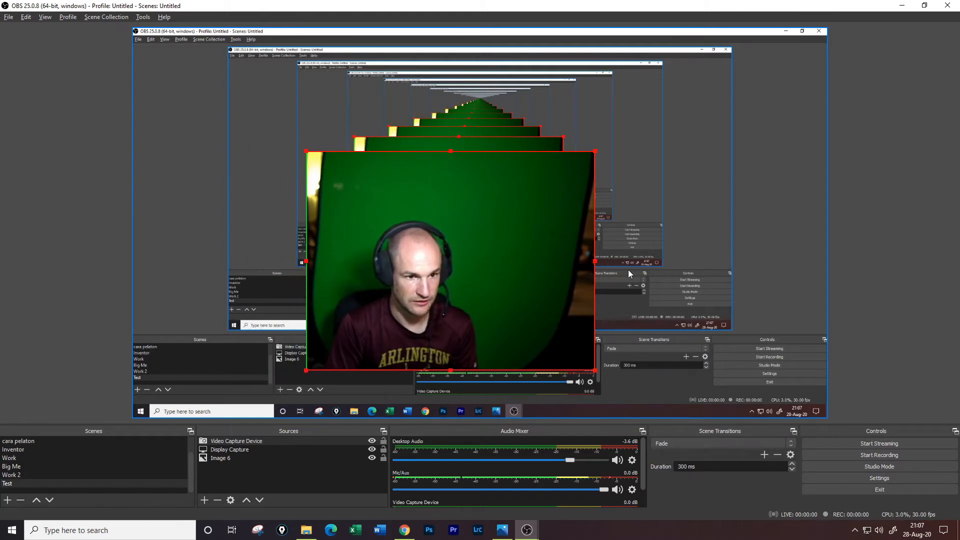
drag(595, 261, 499, 265)
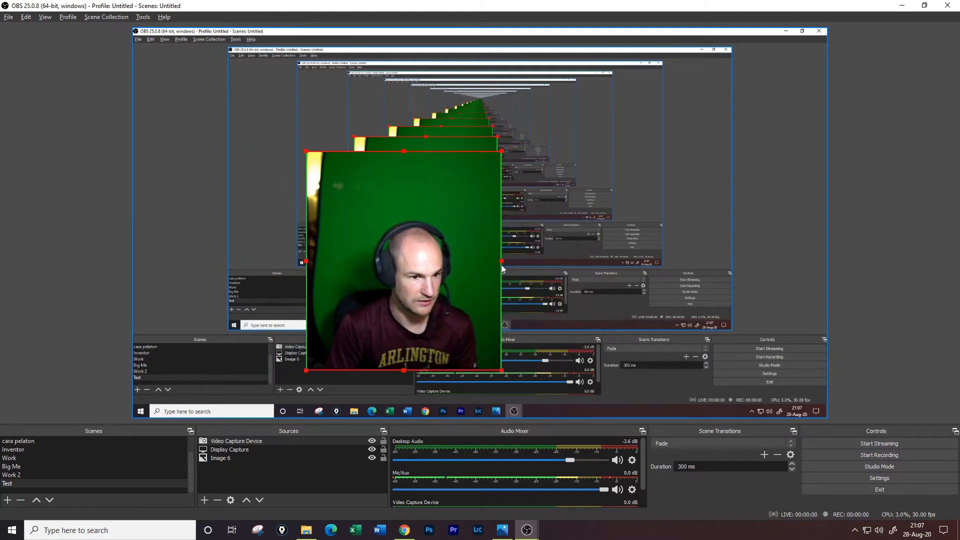
drag(403, 152, 404, 194)
click(404, 192)
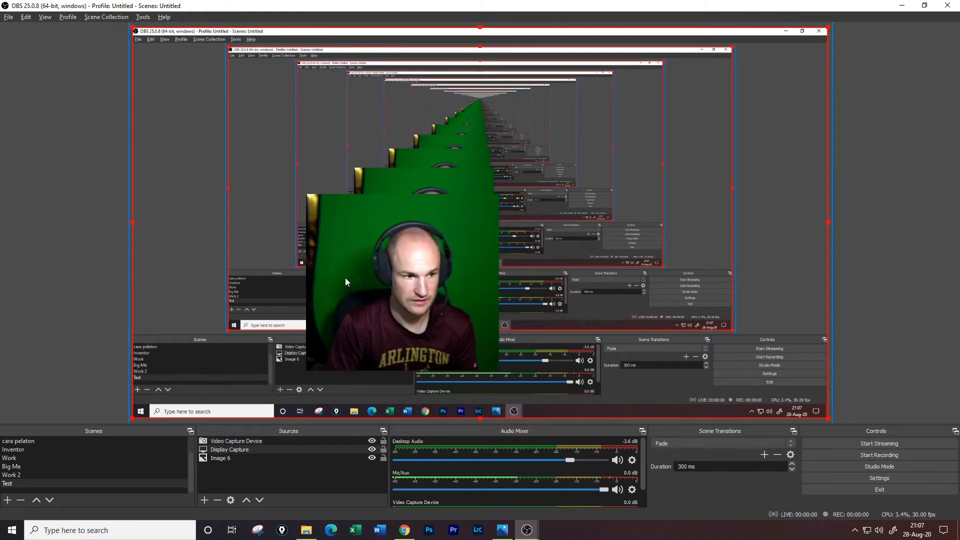
drag(414, 292, 419, 290)
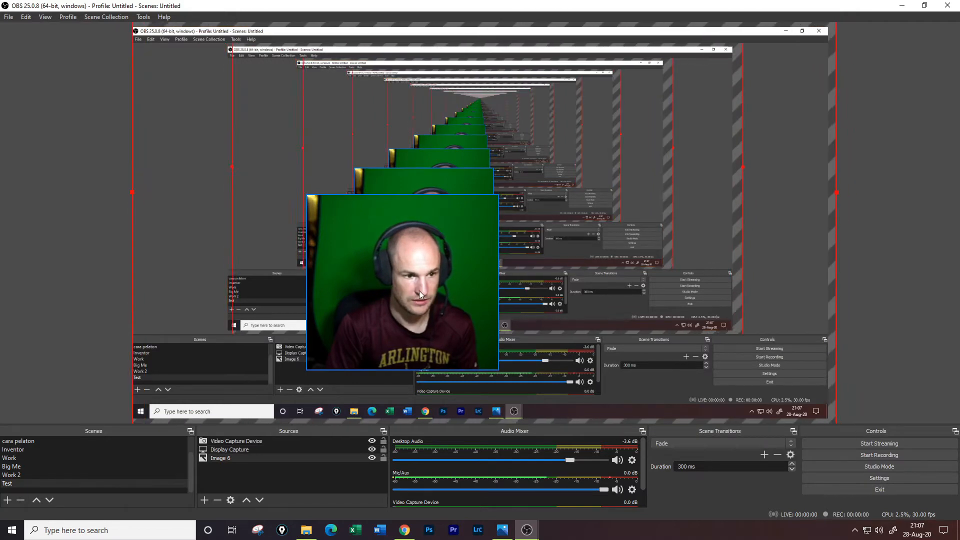
click(388, 287)
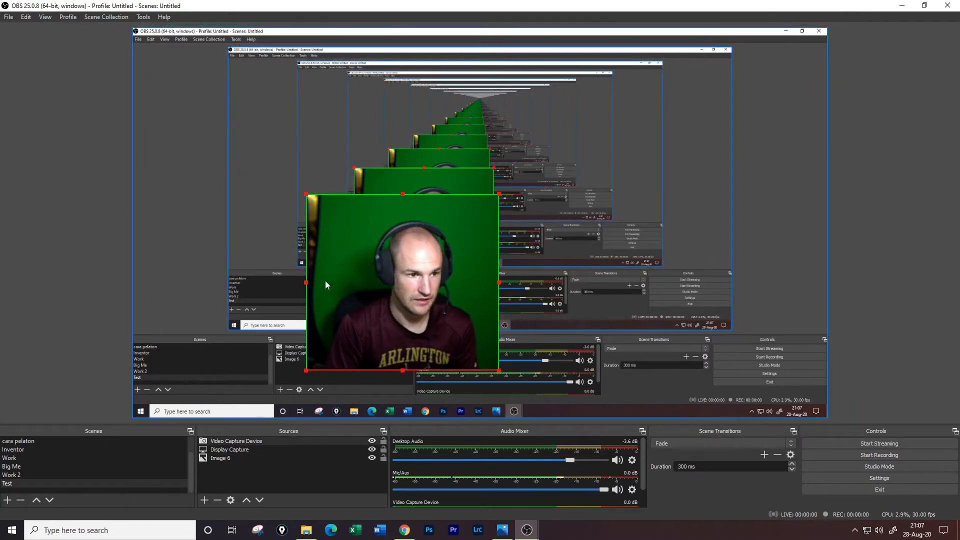
drag(307, 282, 325, 282)
Step: Place the cropped webcam in the canvas's lower-right area and shrink it to a small overlay
drag(413, 372, 740, 385)
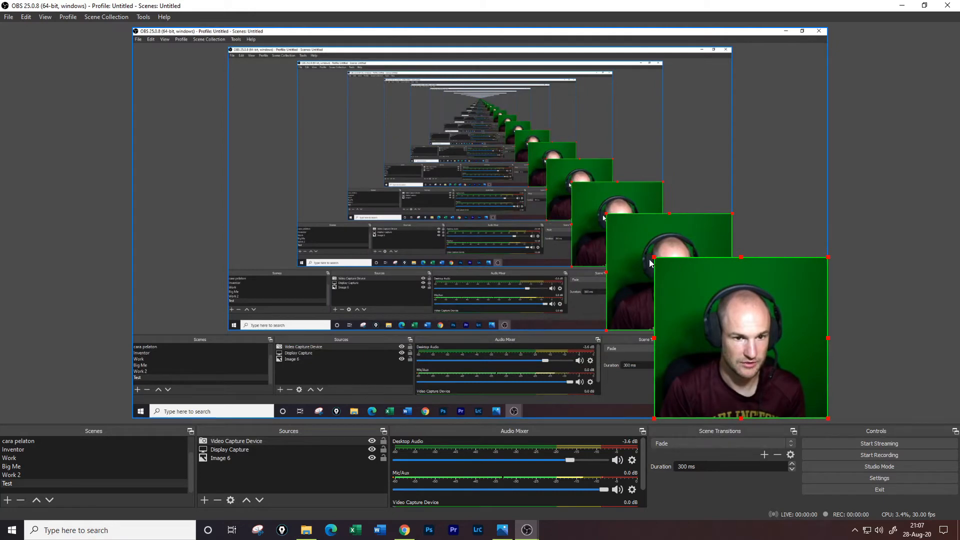
drag(652, 257, 715, 325)
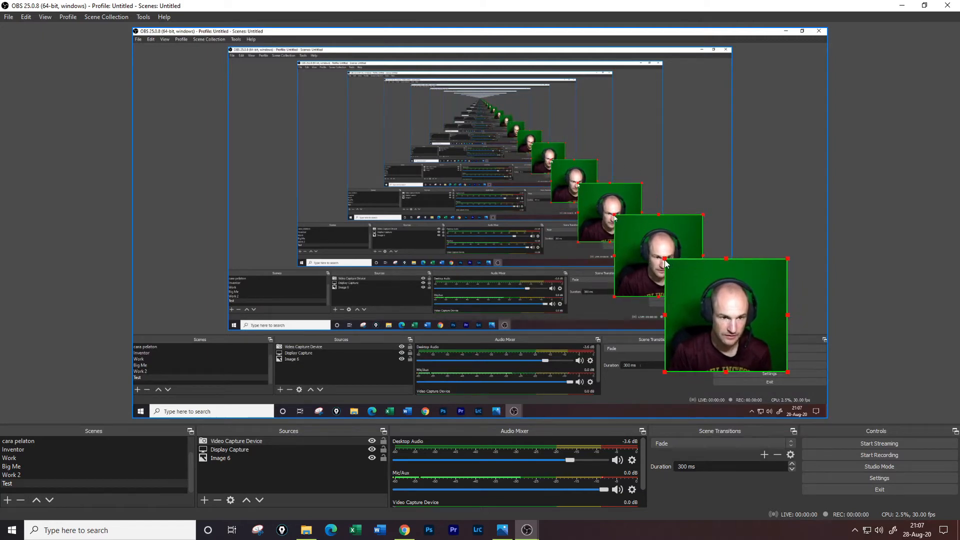
drag(669, 260, 654, 255)
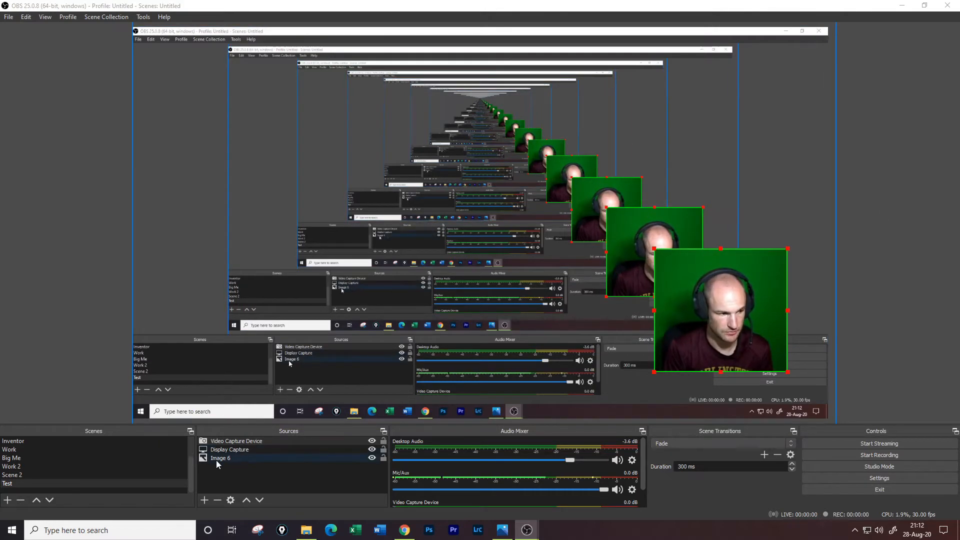
Step: Examine Scene 2's camera on its blue frame image and return to the Test scene
click(25, 475)
mouse_move(320, 199)
mouse_down()
mouse_move(608, 241)
mouse_move(522, 202)
mouse_move(334, 221)
mouse_move(326, 198)
mouse_up()
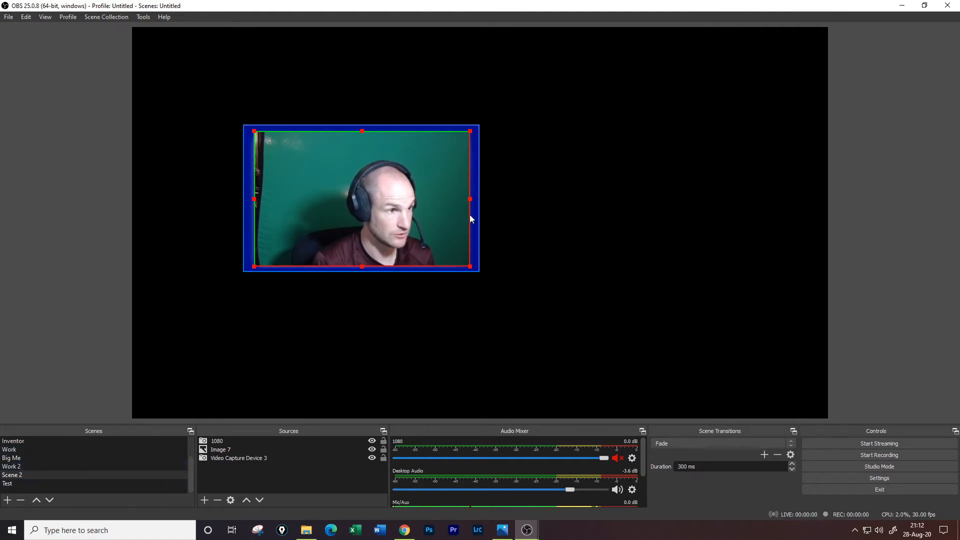
click(14, 483)
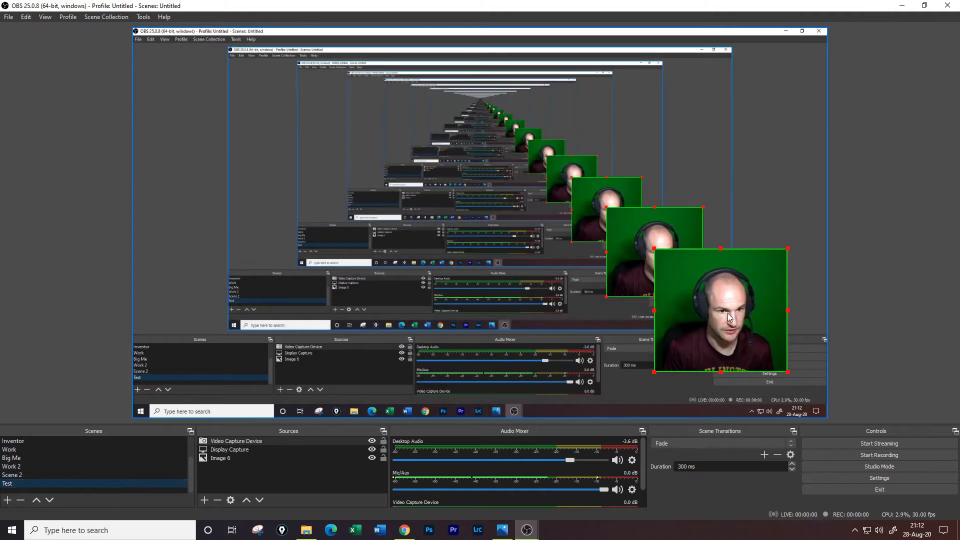
Step: Move the webcam overlay to the upper-right part of the canvas and add the existing Scene 2 as a source
drag(728, 313, 611, 182)
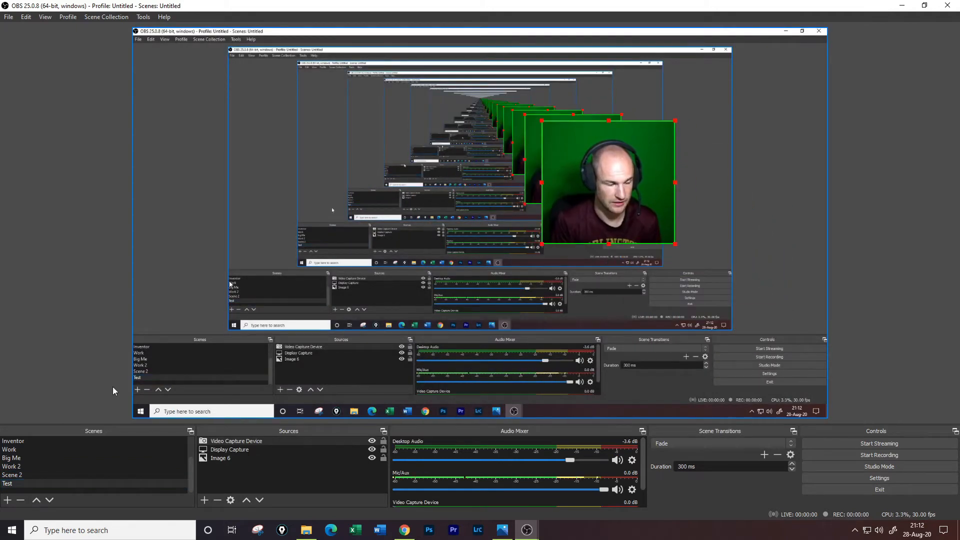
click(204, 499)
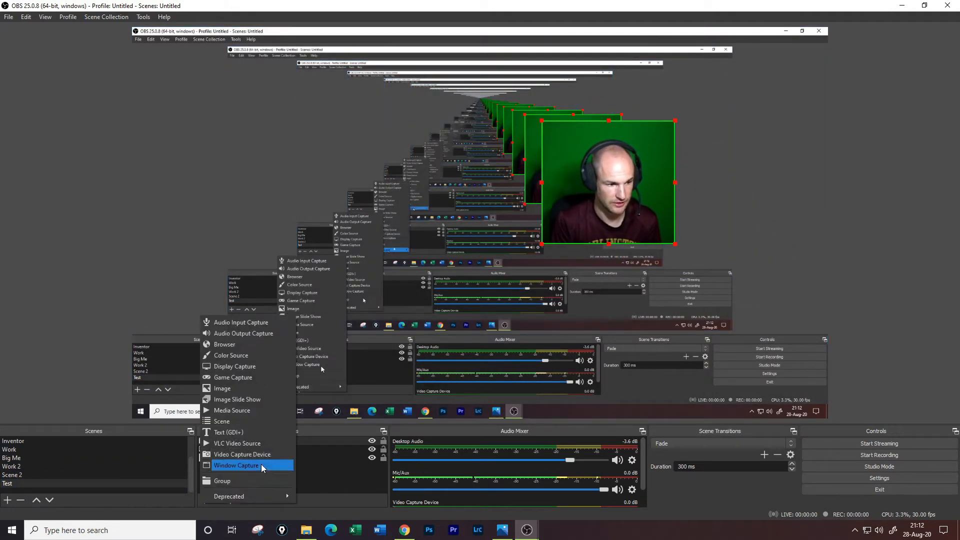
click(245, 422)
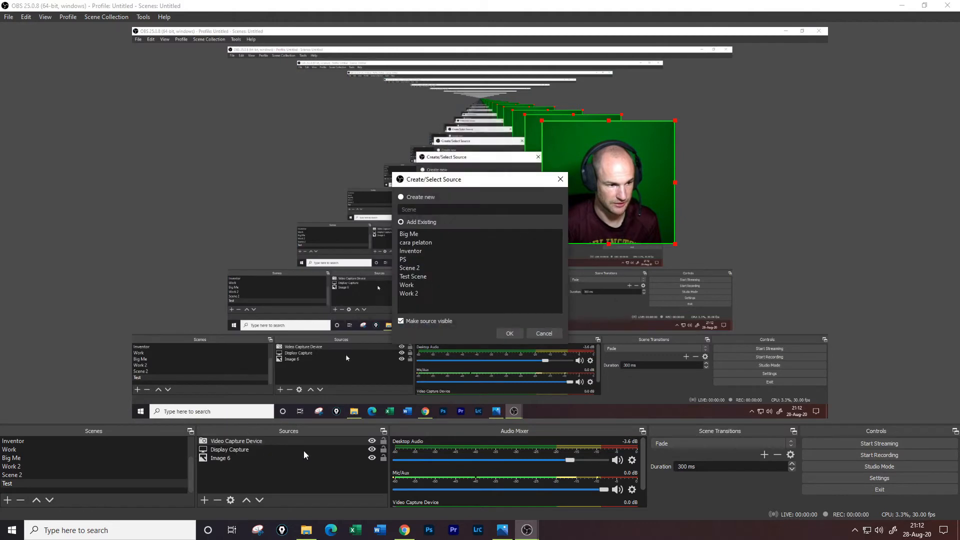
click(424, 265)
click(507, 331)
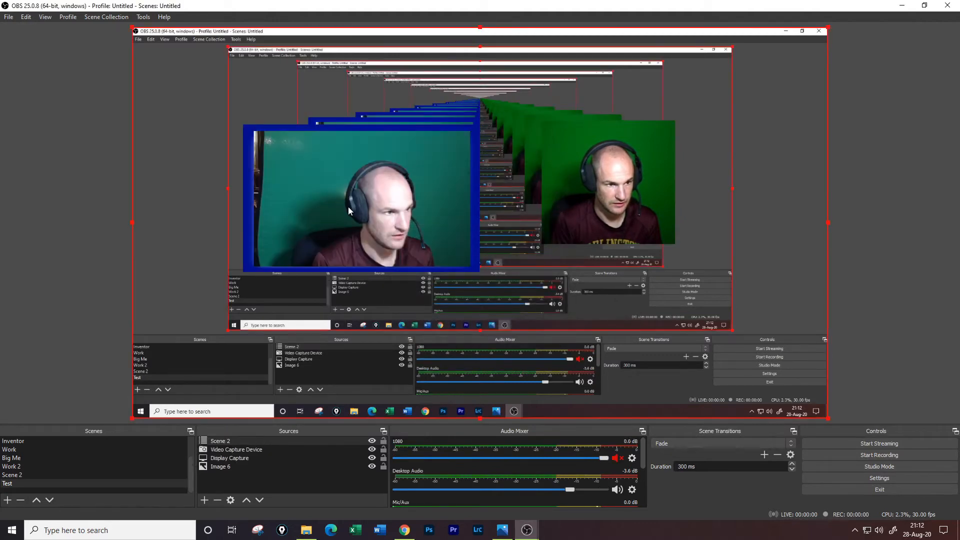
Step: Reposition the nested Scene 2 source and crop its left and bottom sides to the edge of the blue frame
drag(348, 206, 674, 326)
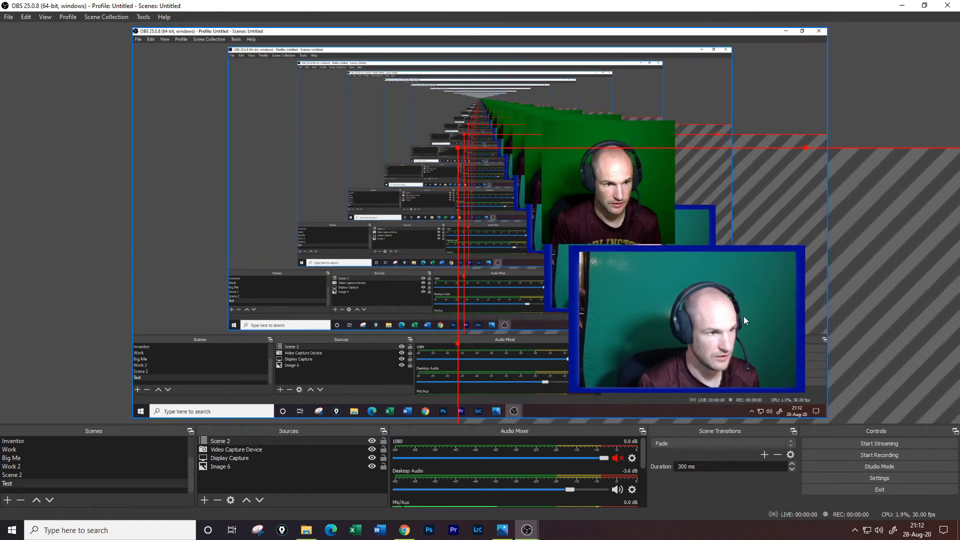
drag(743, 315, 446, 202)
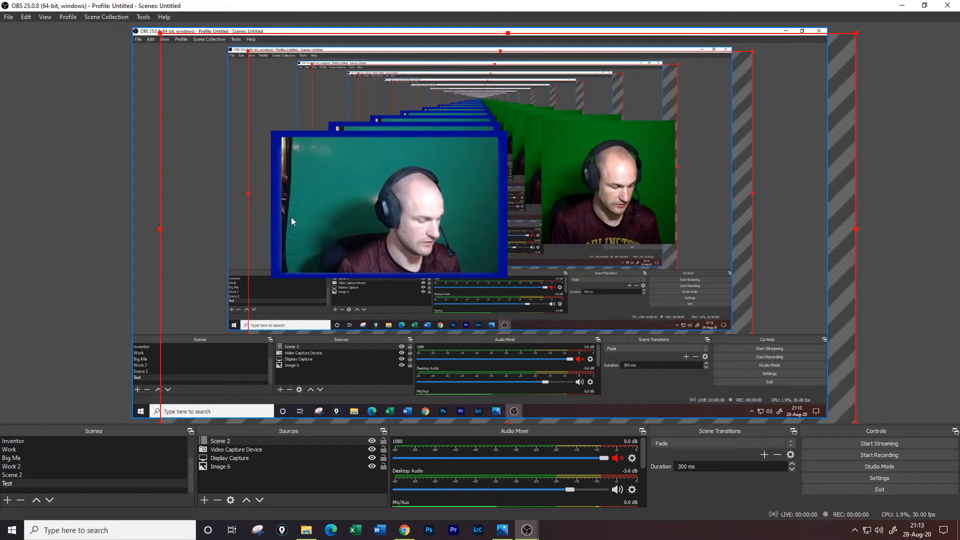
drag(160, 229, 271, 236)
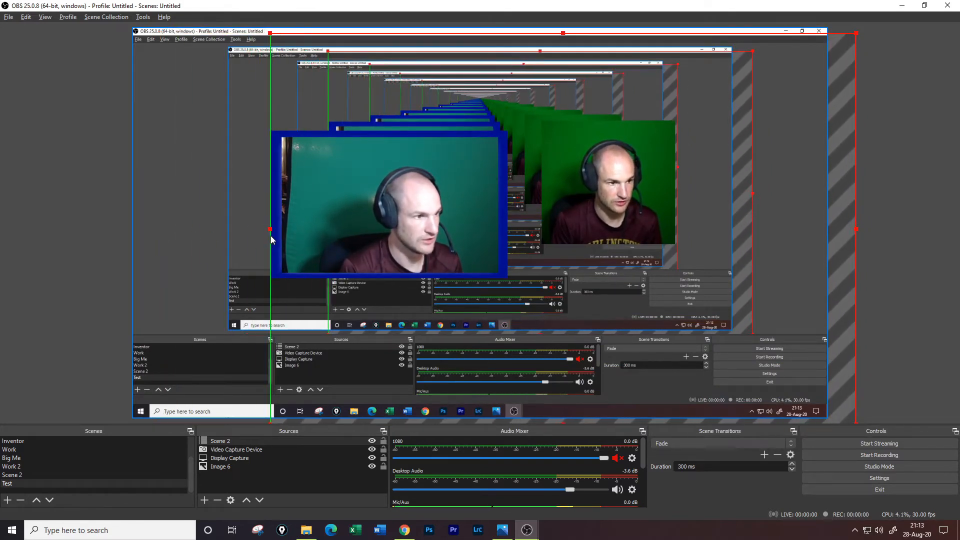
drag(429, 238, 407, 185)
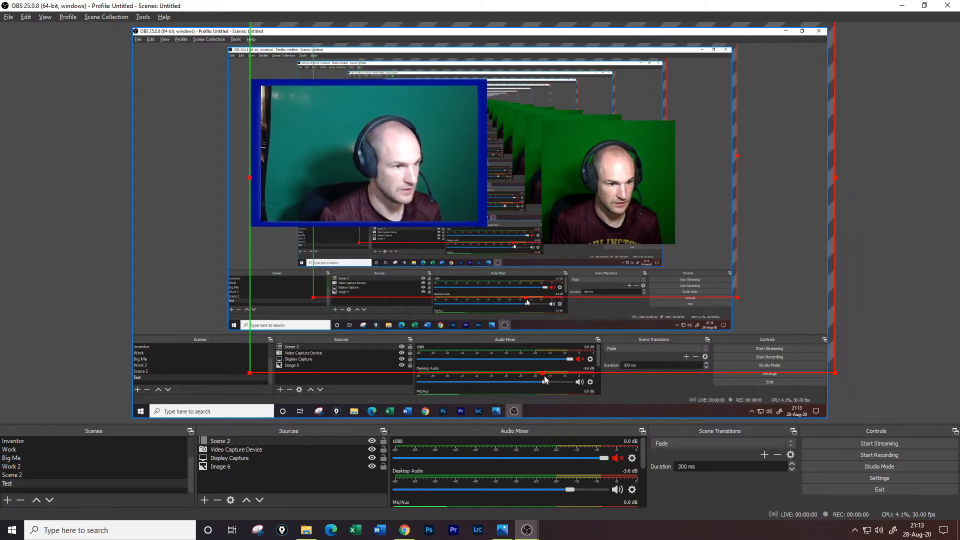
drag(544, 374, 507, 230)
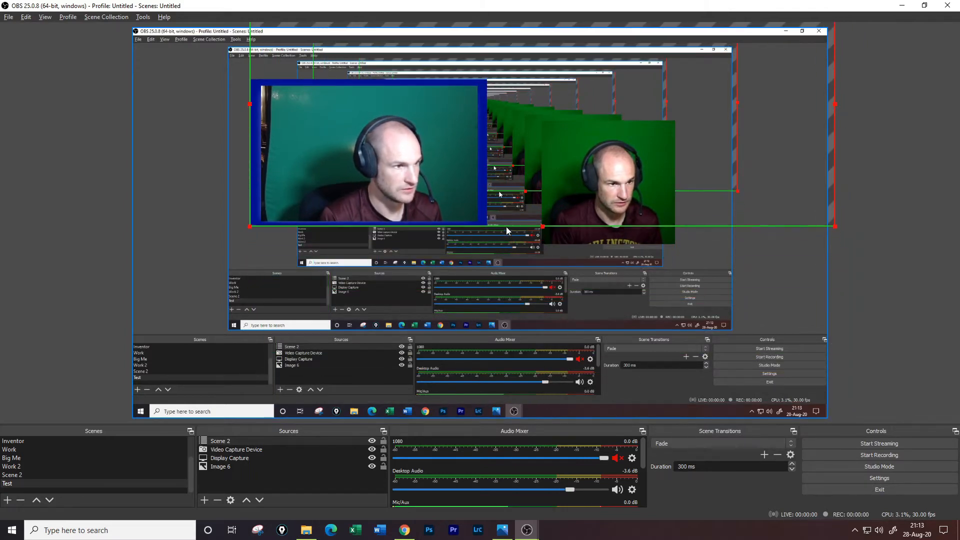
click(539, 231)
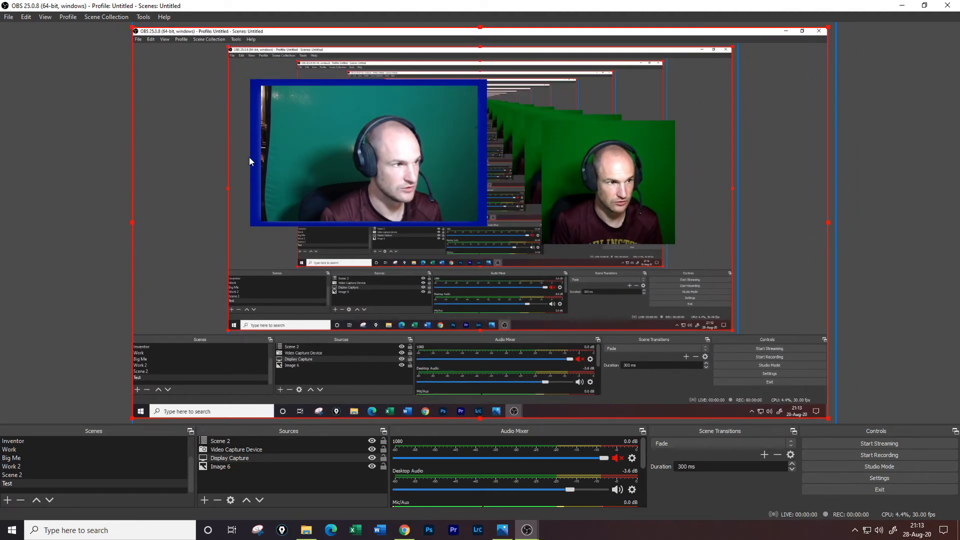
click(275, 161)
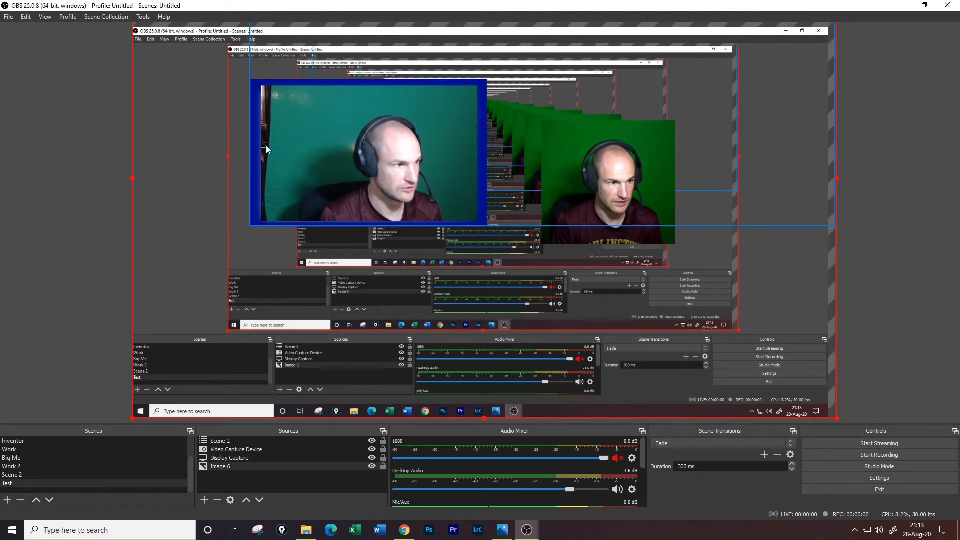
Step: Move the nested Scene 2 source lower and crop its top and right sides to the blue frame
drag(314, 170, 302, 244)
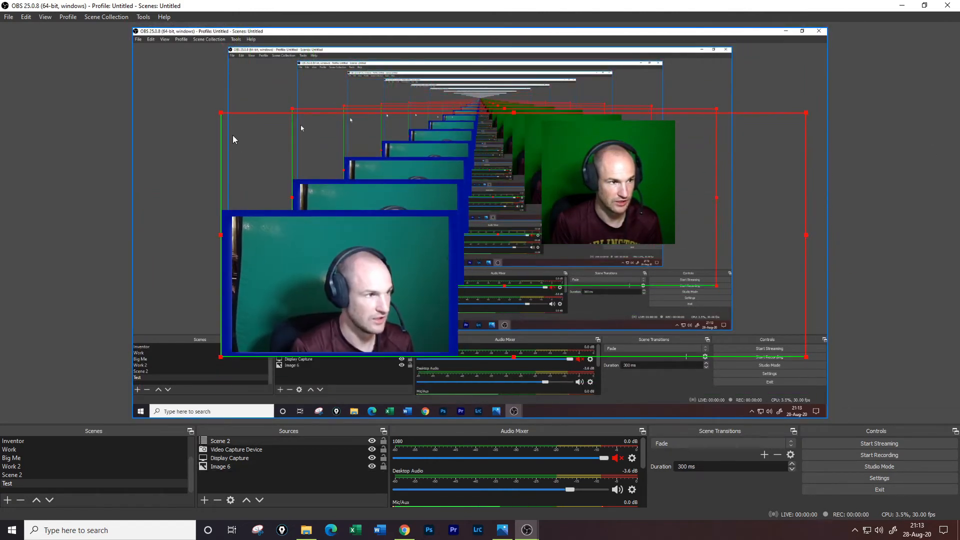
drag(503, 172, 506, 209)
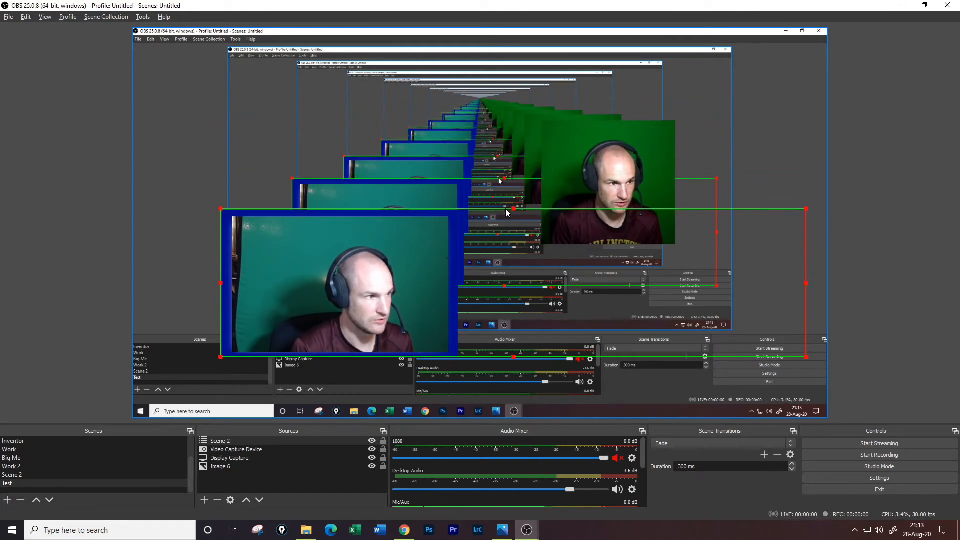
drag(805, 283, 460, 283)
Step: Trim the nested Scene 2 source's right edge, enlarge it slightly, and place it near the canvas's upper-left corner
drag(386, 283, 329, 160)
mouse_move(402, 235)
mouse_down()
mouse_move(262, 159)
mouse_move(559, 332)
mouse_move(264, 179)
mouse_move(403, 234)
mouse_up()
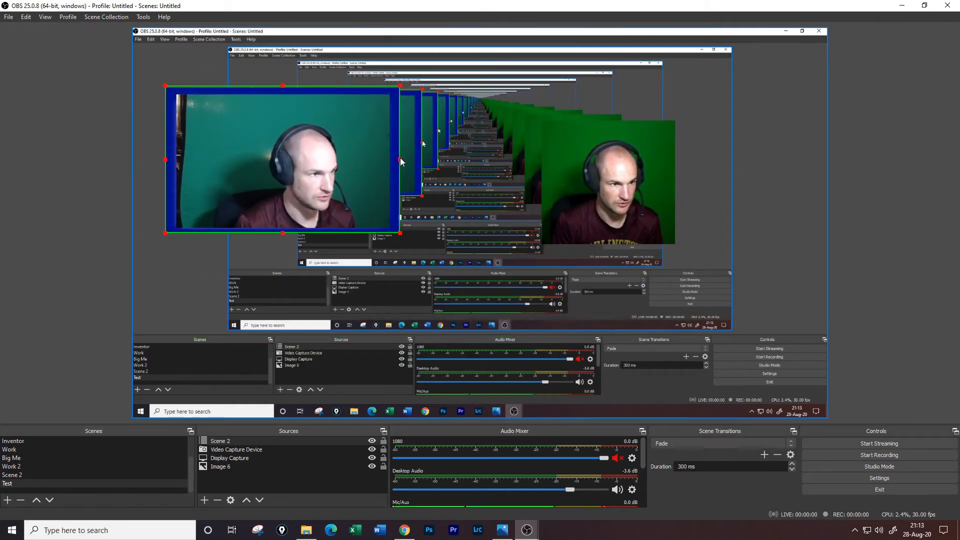
mouse_move(402, 160)
alt+mouse_down()
mouse_move(456, 167)
mouse_move(400, 176)
alt+mouse_up()
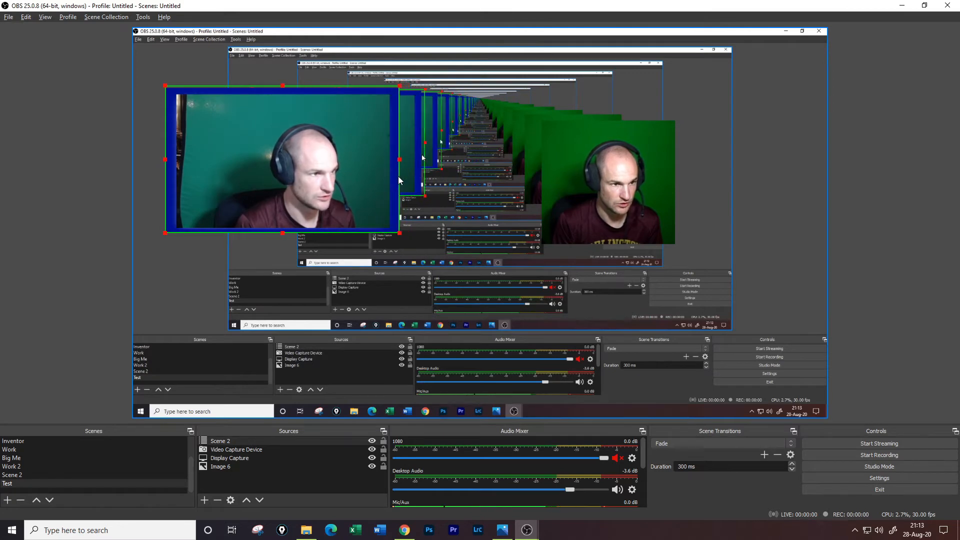
drag(397, 235, 422, 242)
drag(330, 190, 133, 129)
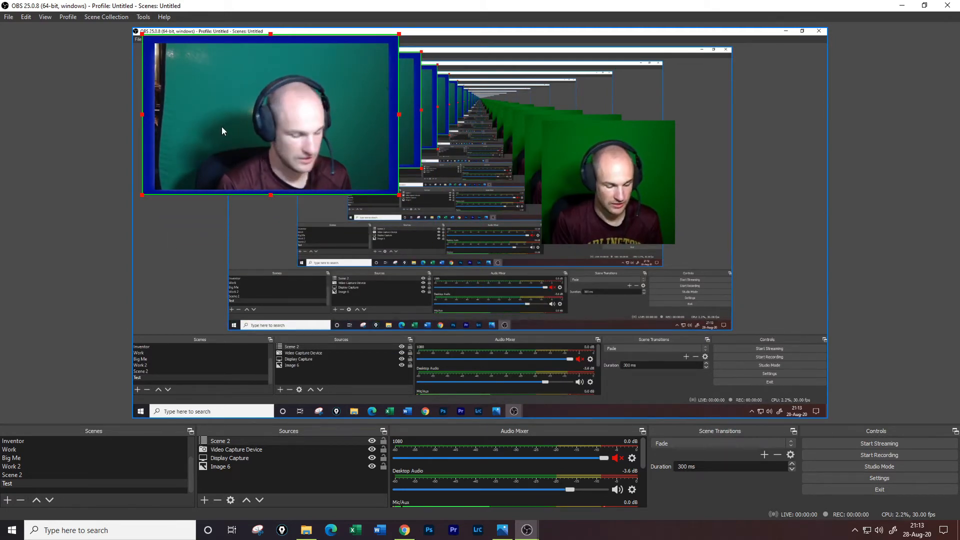
Step: Remove the nested Scene 2 source, move the webcam overlay to the canvas's lower-right corner and slightly adjust its left edge
key(Delete)
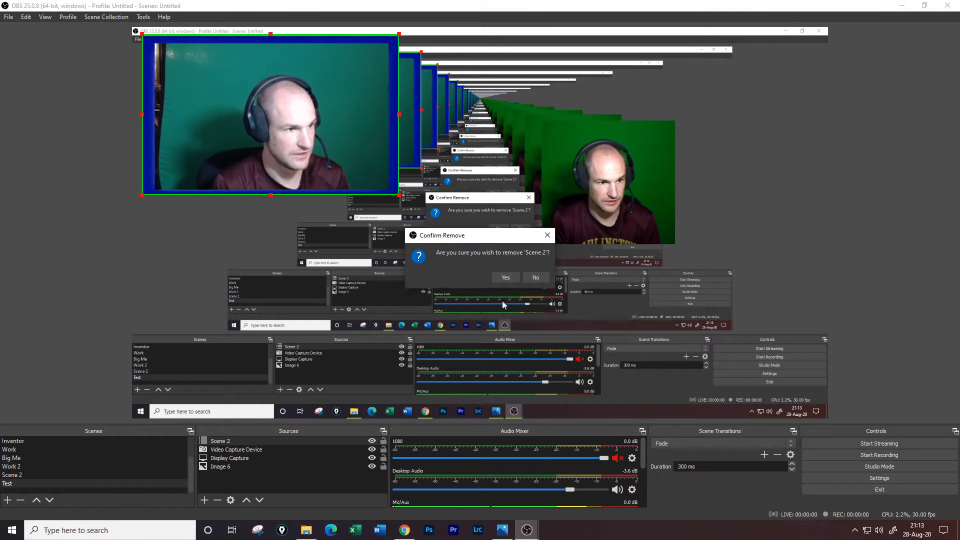
click(506, 277)
drag(604, 185, 756, 356)
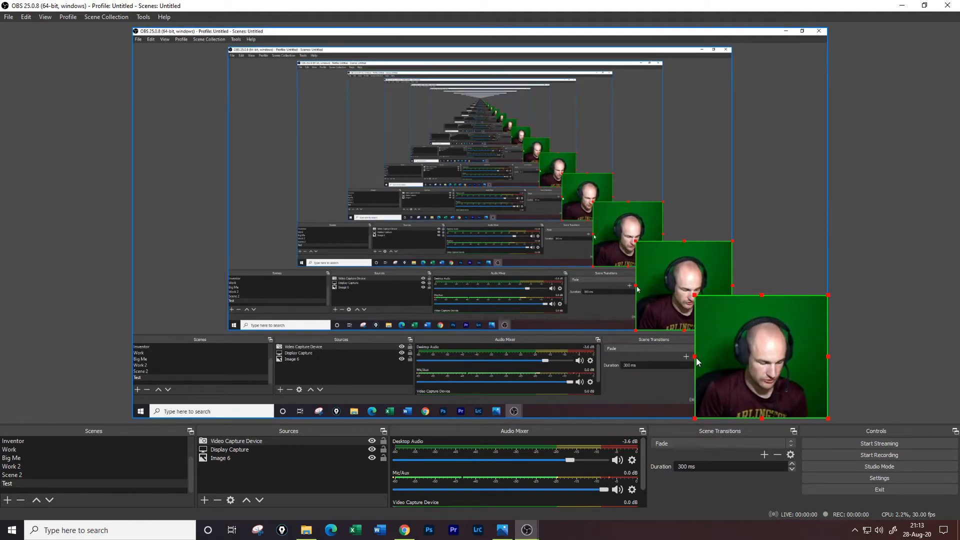
mouse_move(699, 358)
mouse_down()
mouse_move(672, 357)
mouse_move(693, 357)
mouse_up()
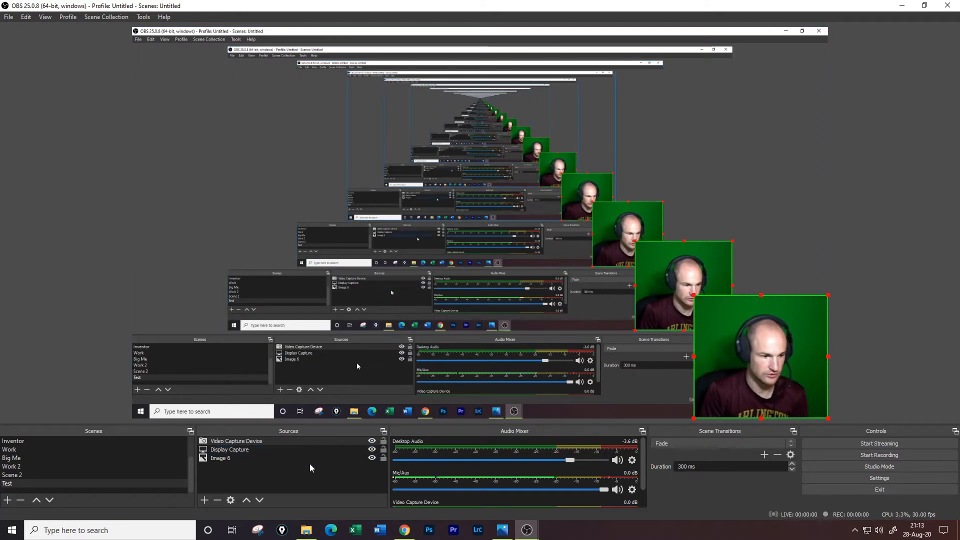
Step: Enable the existing Chroma Key filter on the Video Capture Device with Green as the key color type
right_click(247, 441)
click(279, 424)
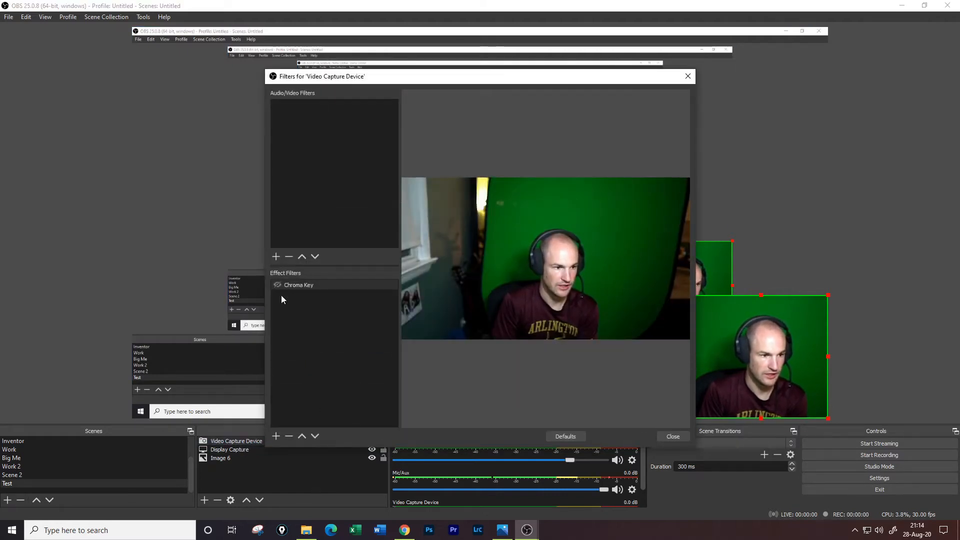
click(276, 435)
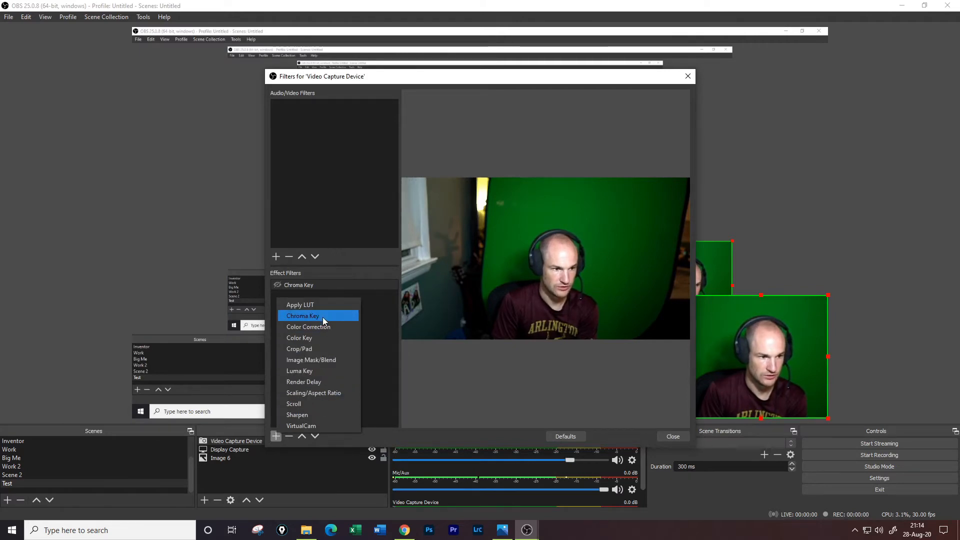
click(290, 286)
click(279, 285)
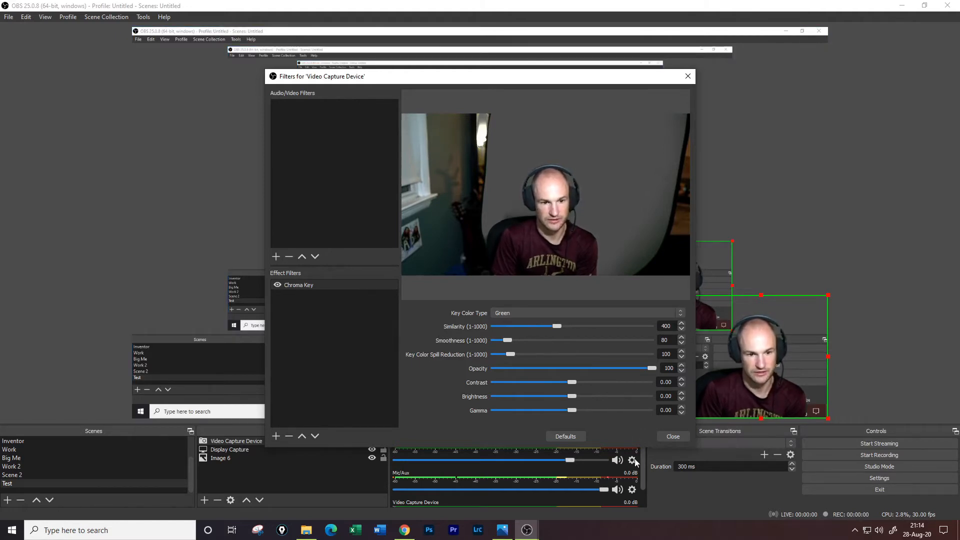
click(672, 437)
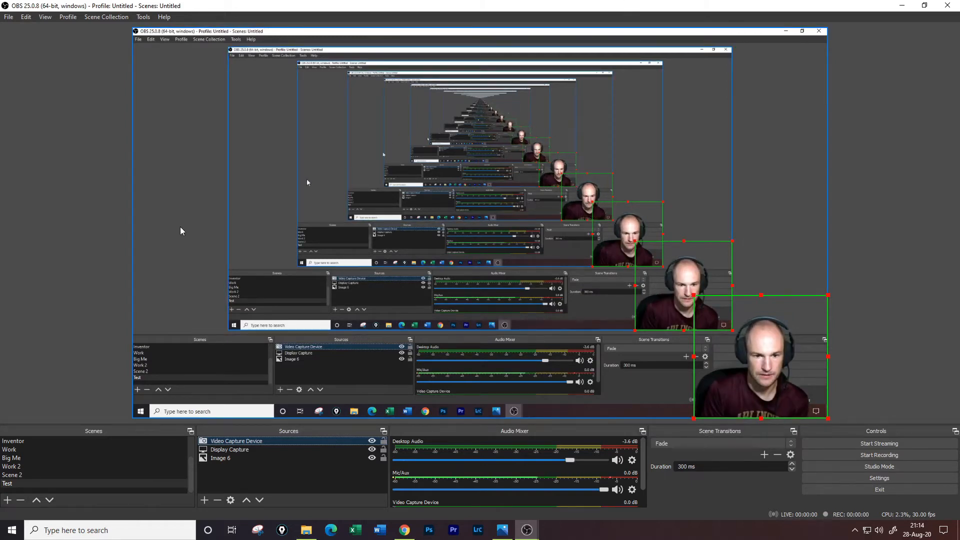
Step: Move the webcam overlay slightly inward from the canvas's lower-right corner and add the existing Image 4 as a source
drag(771, 366, 743, 324)
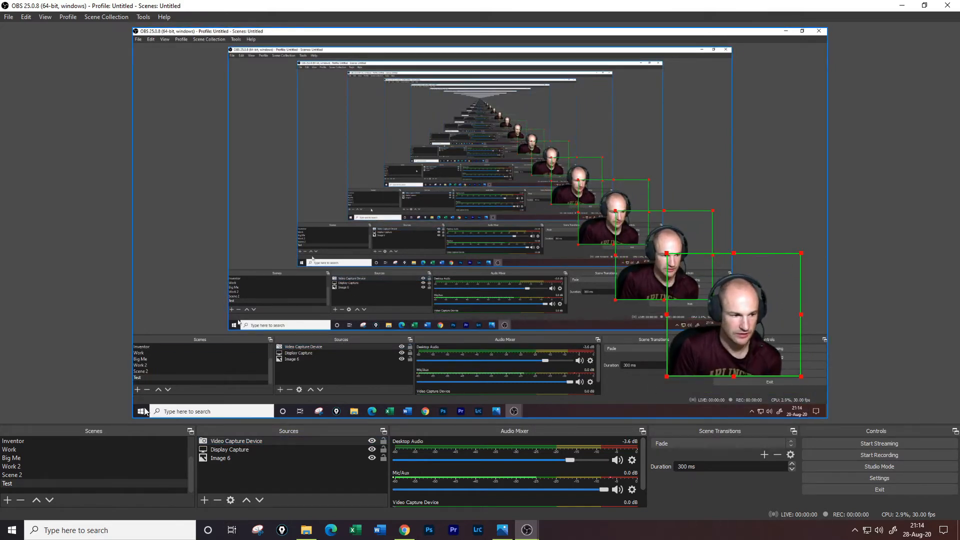
click(205, 499)
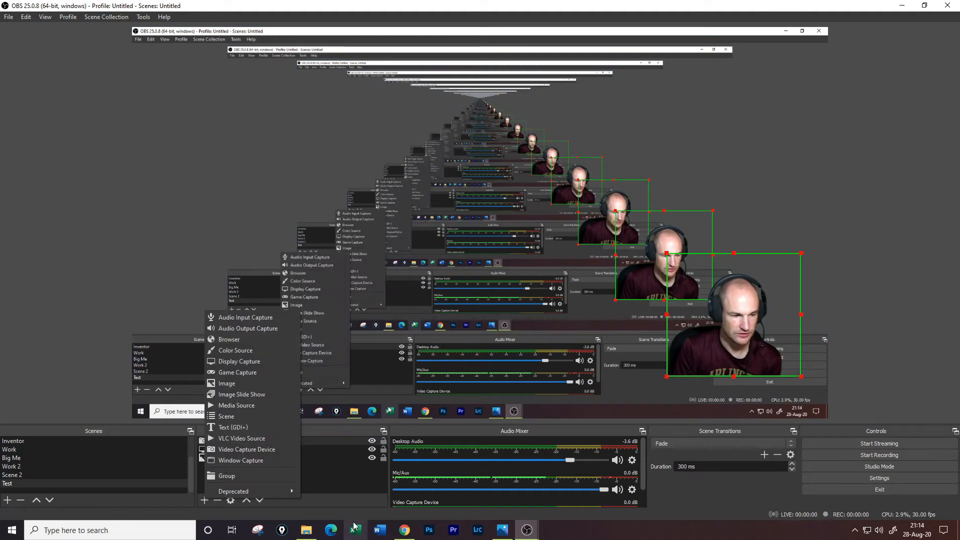
click(227, 383)
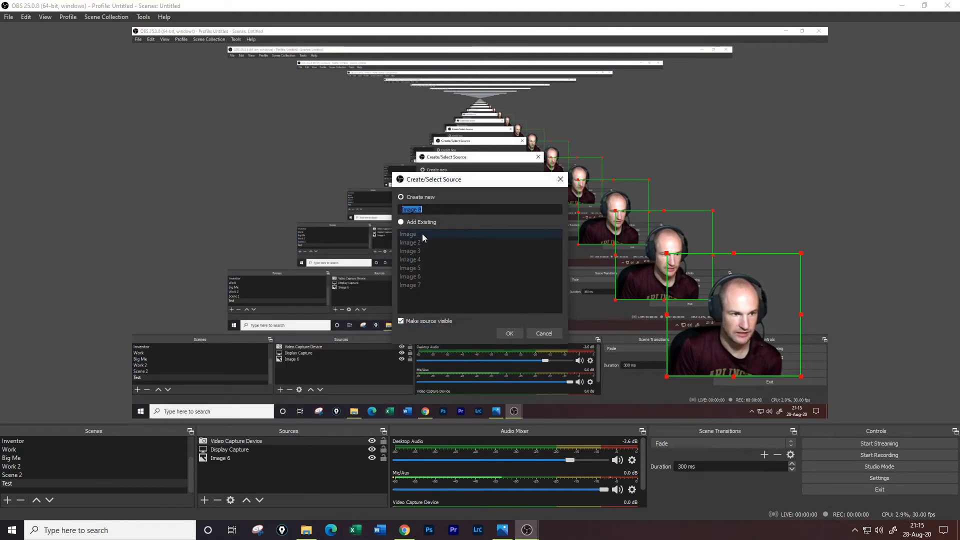
click(401, 221)
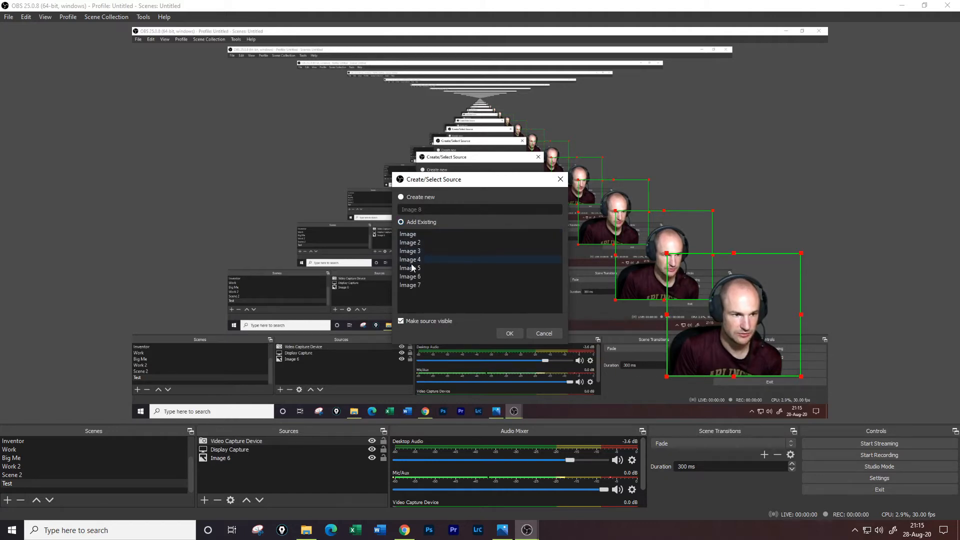
click(412, 269)
click(508, 334)
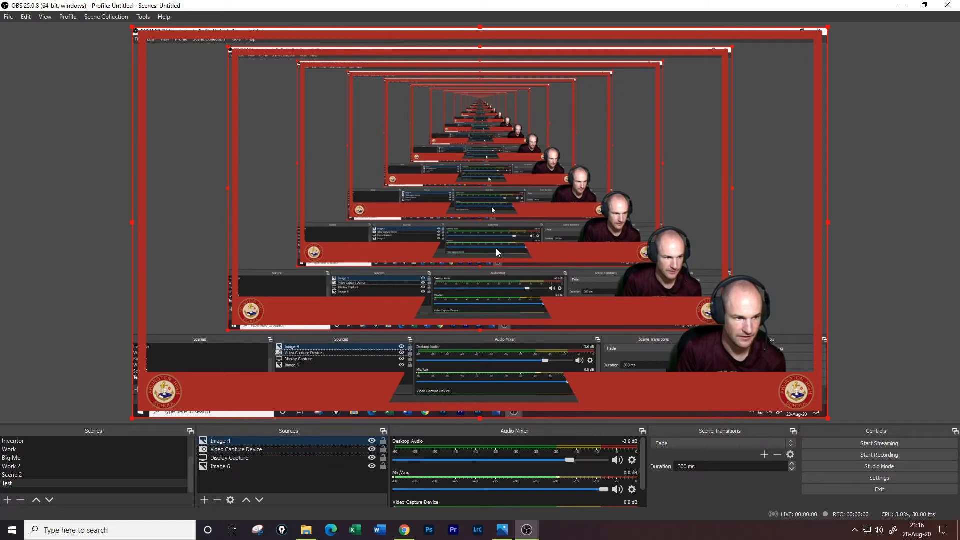
Step: Hide and show again the Video Capture Device and Display Capture sources to check the layering
click(372, 449)
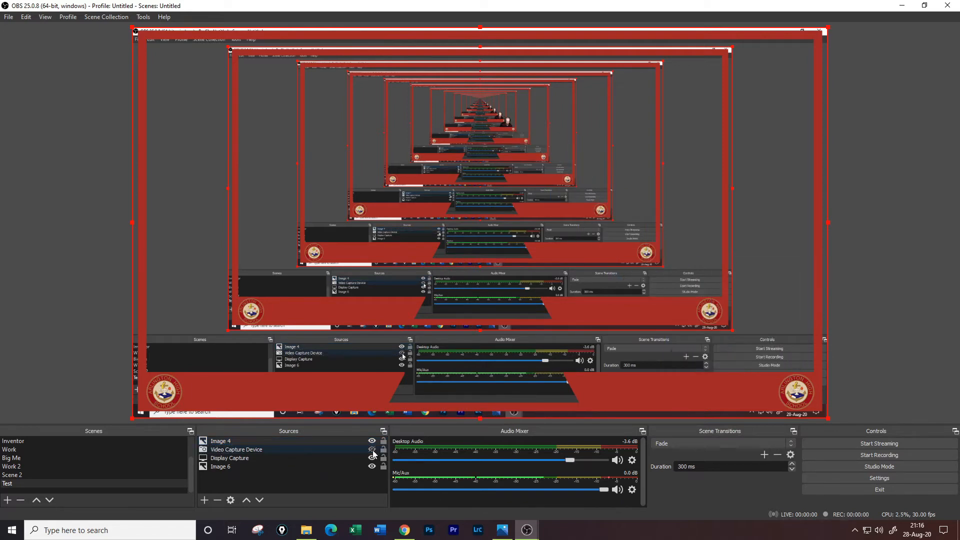
click(371, 449)
click(372, 457)
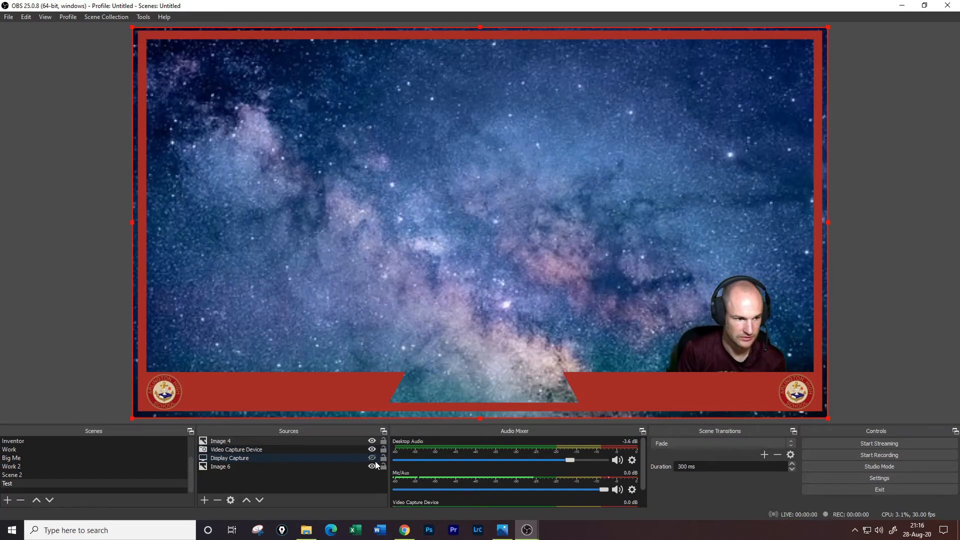
click(372, 458)
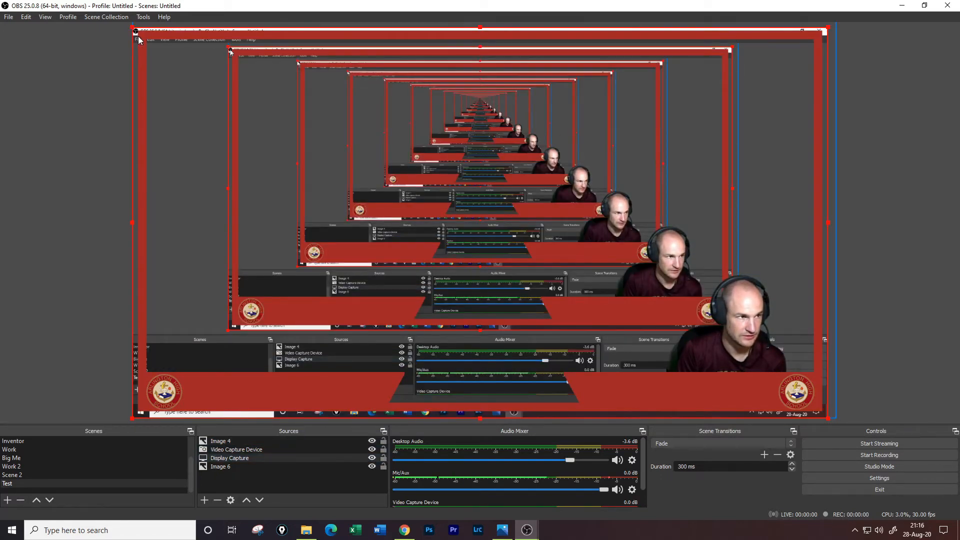
Step: Shrink the Display Capture source and align it with the upper-left inside corner of the red frame
drag(133, 28, 154, 60)
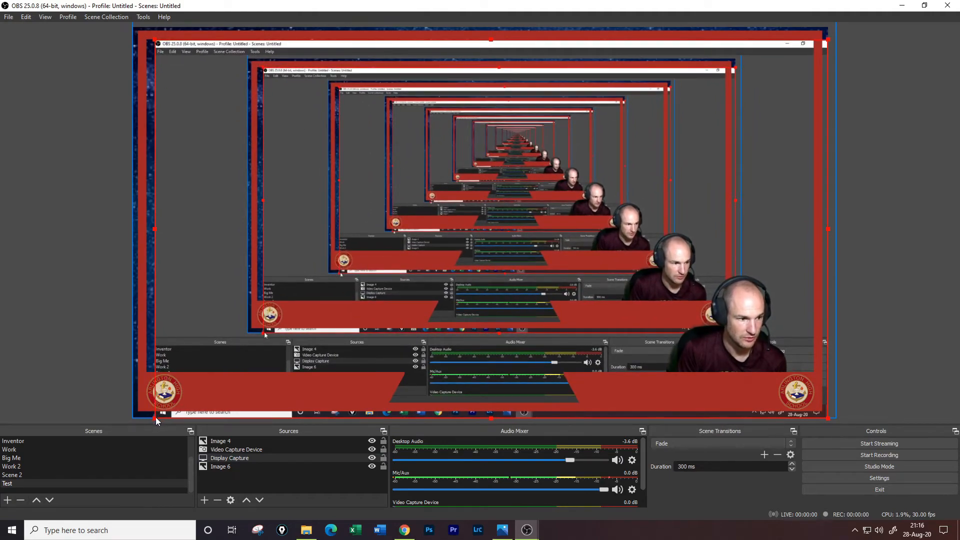
drag(155, 417, 241, 323)
drag(357, 261, 263, 269)
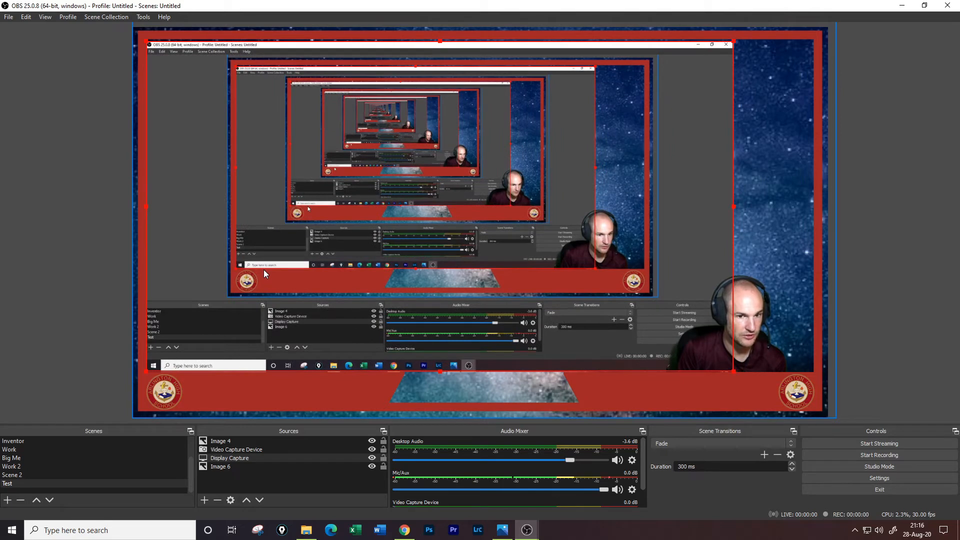
Step: Shrink the webcam overlay and place it beside the display capture at the red frame's lower-right inside corner
click(751, 326)
drag(757, 323, 748, 323)
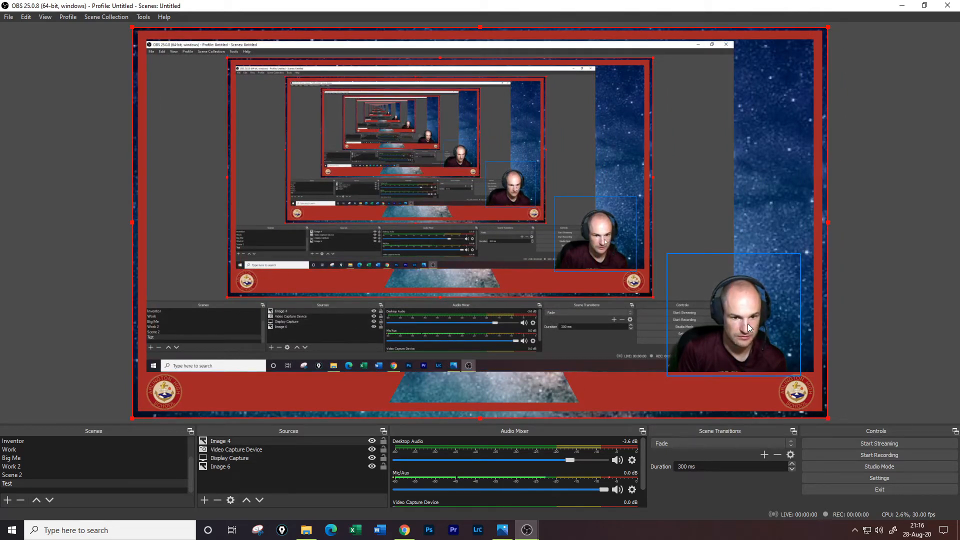
click(740, 343)
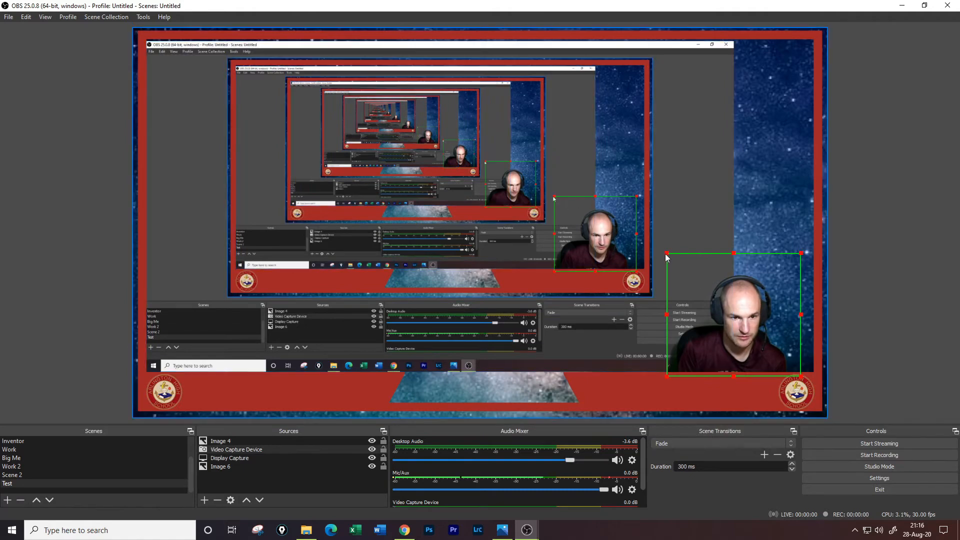
drag(668, 254, 706, 289)
drag(748, 336, 776, 332)
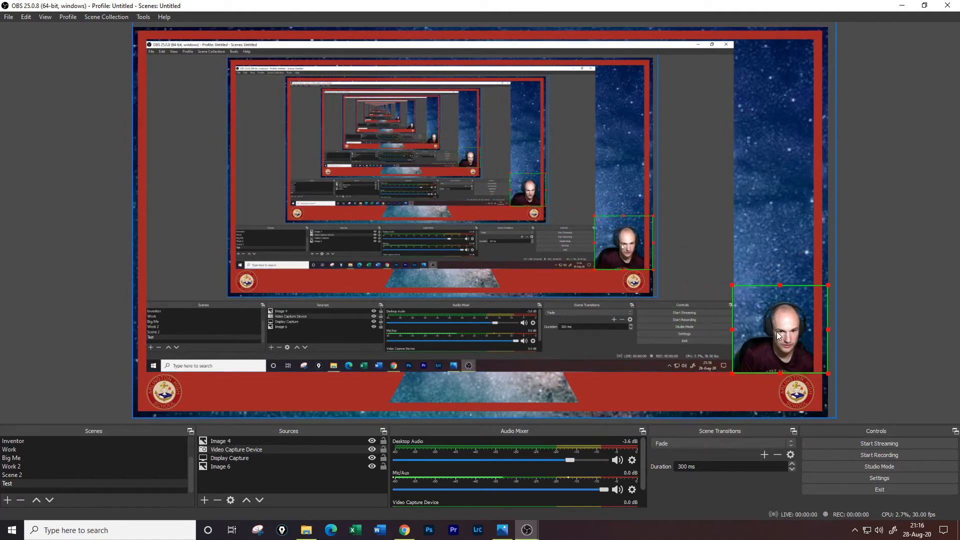
click(917, 209)
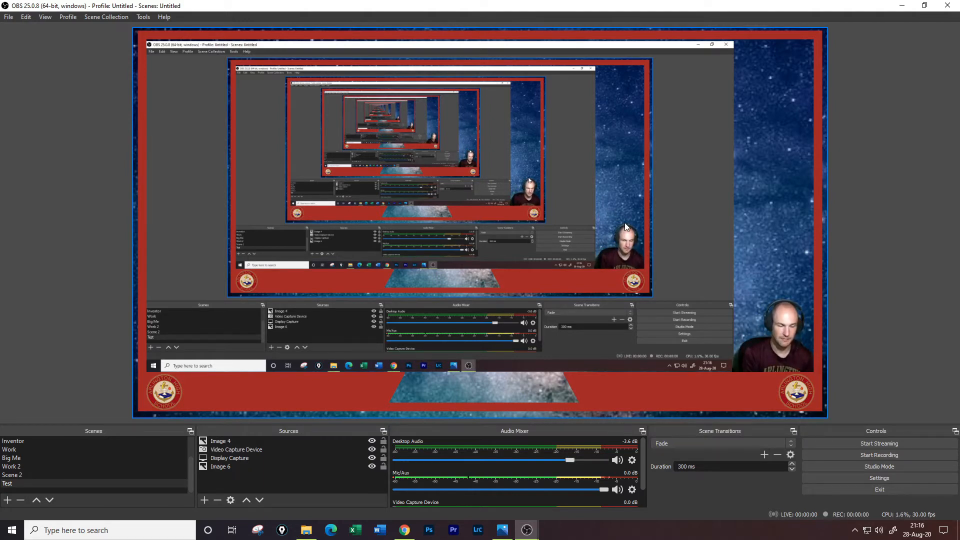
Step: Reduce the Display Capture source further and move it toward the middle of the red frame, next to the webcam
click(674, 292)
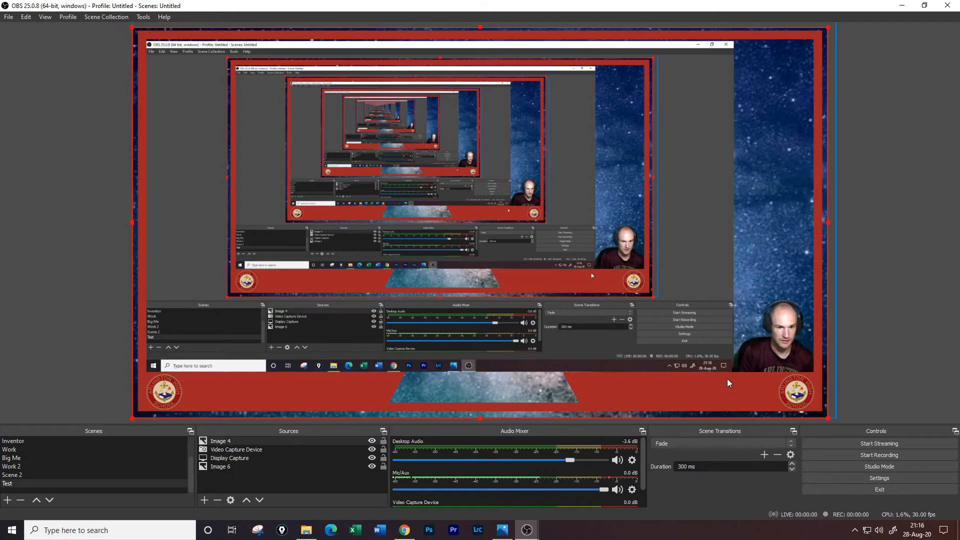
click(725, 357)
click(722, 355)
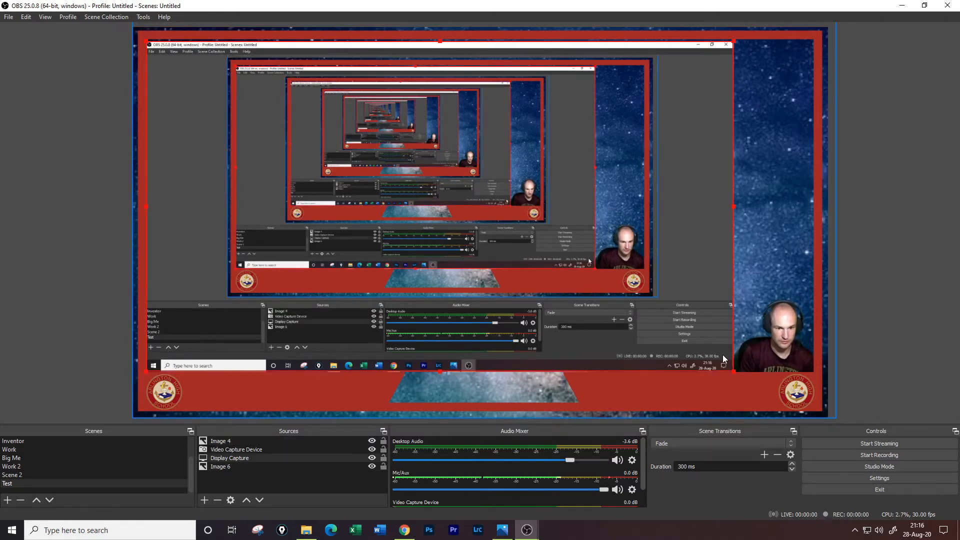
drag(735, 373, 664, 312)
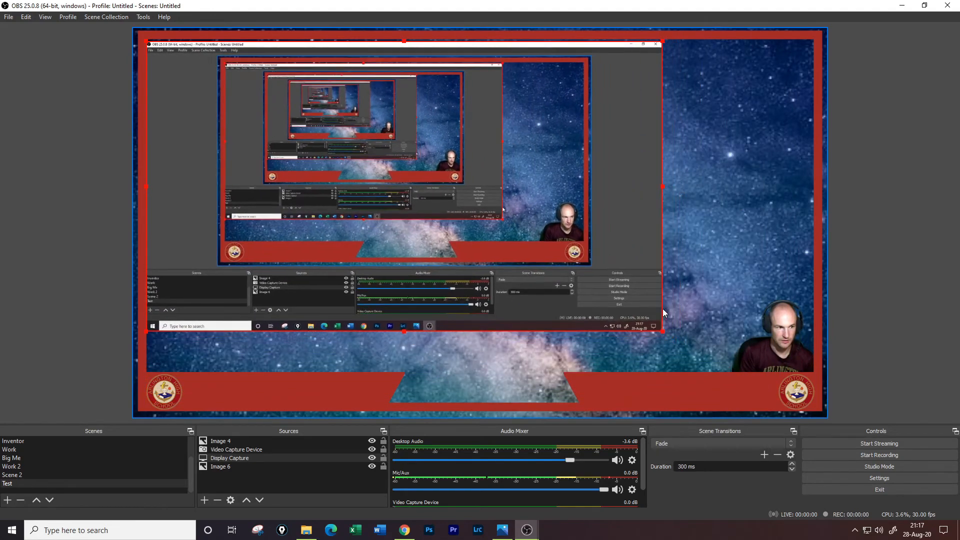
drag(513, 226, 576, 241)
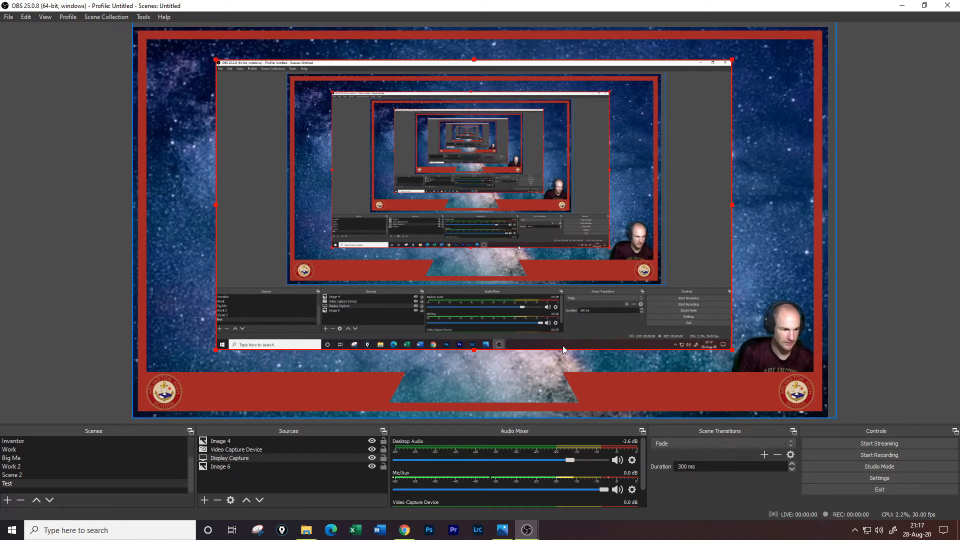
Step: Add a new Text (GDI+) source above Image 4, keeping its default name
click(238, 442)
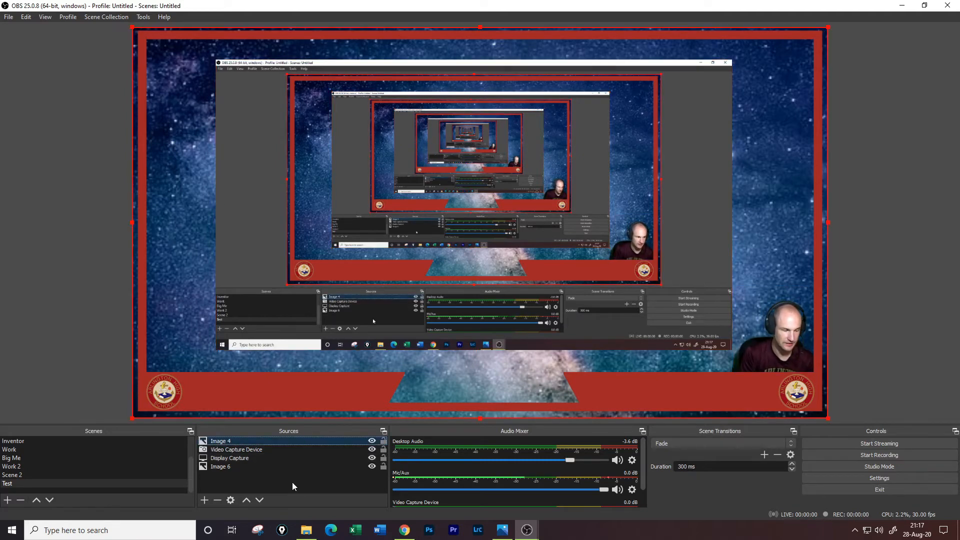
click(206, 500)
click(248, 430)
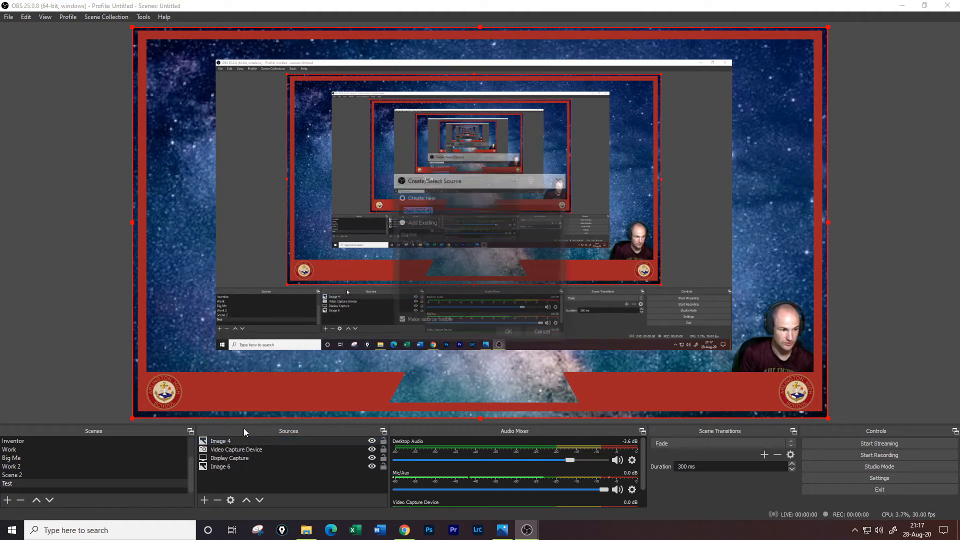
click(509, 333)
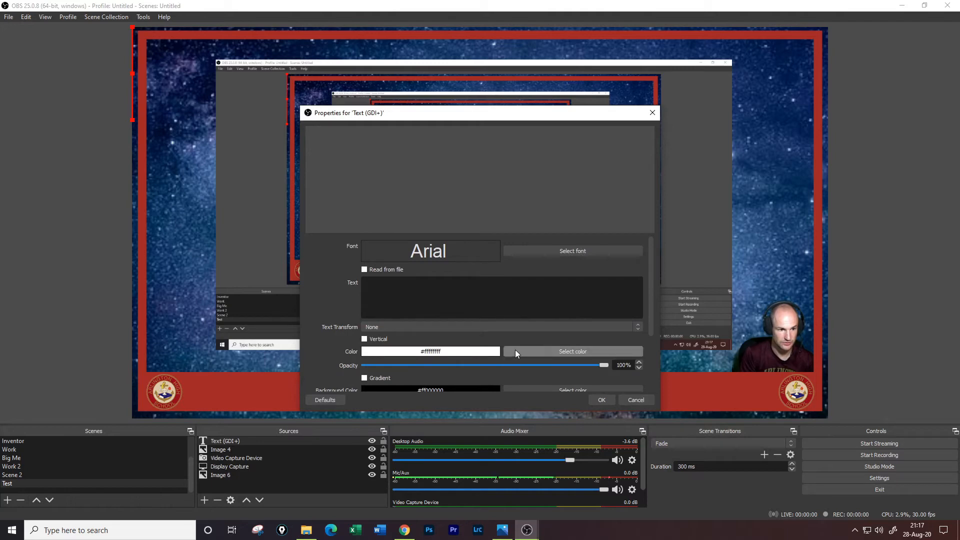
Step: Set the text color to the orange-gold #cc8b09 and copy its HTML color code
click(527, 349)
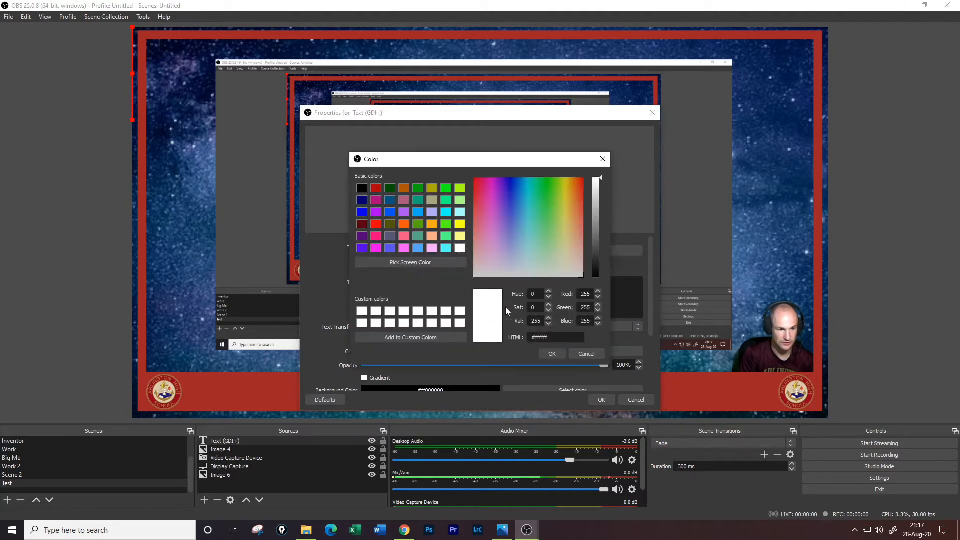
click(566, 178)
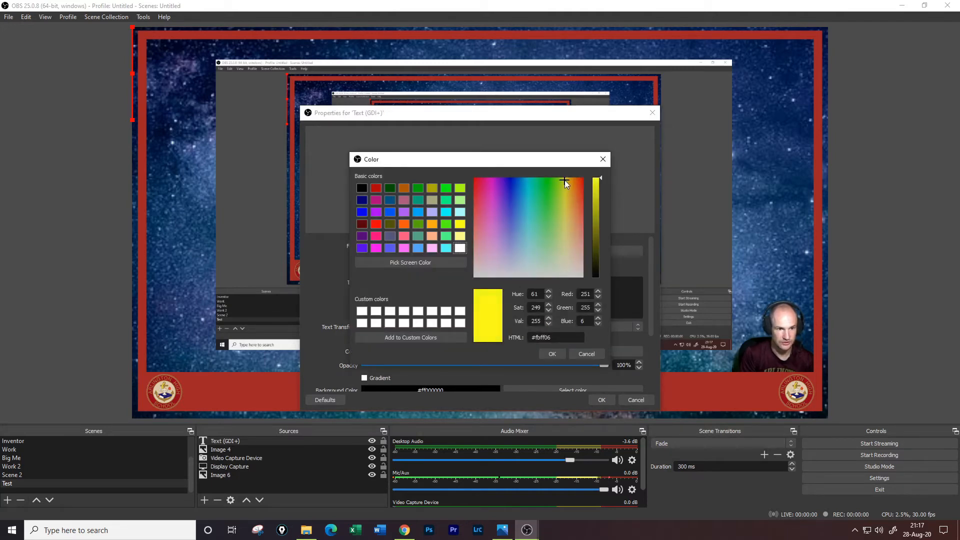
drag(601, 179, 604, 226)
drag(571, 181, 573, 184)
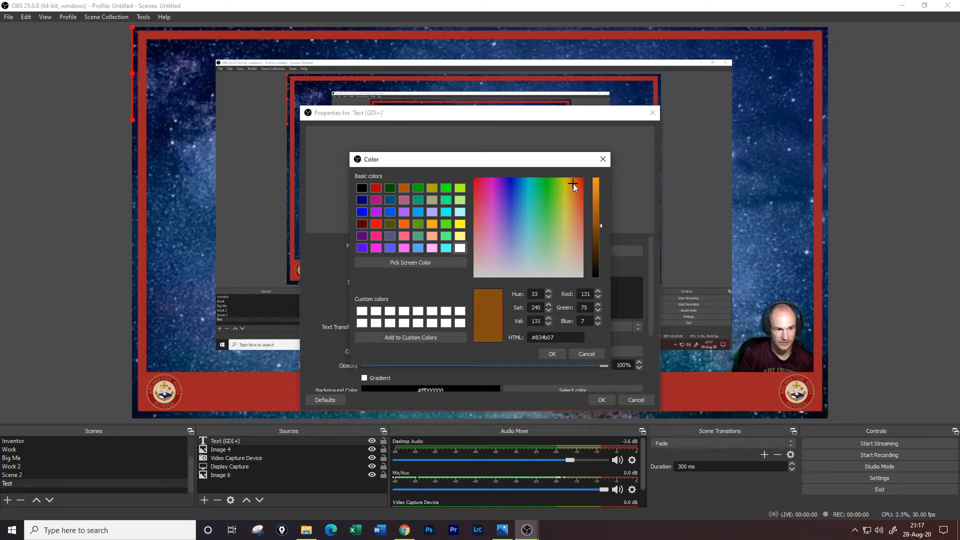
drag(600, 229, 602, 197)
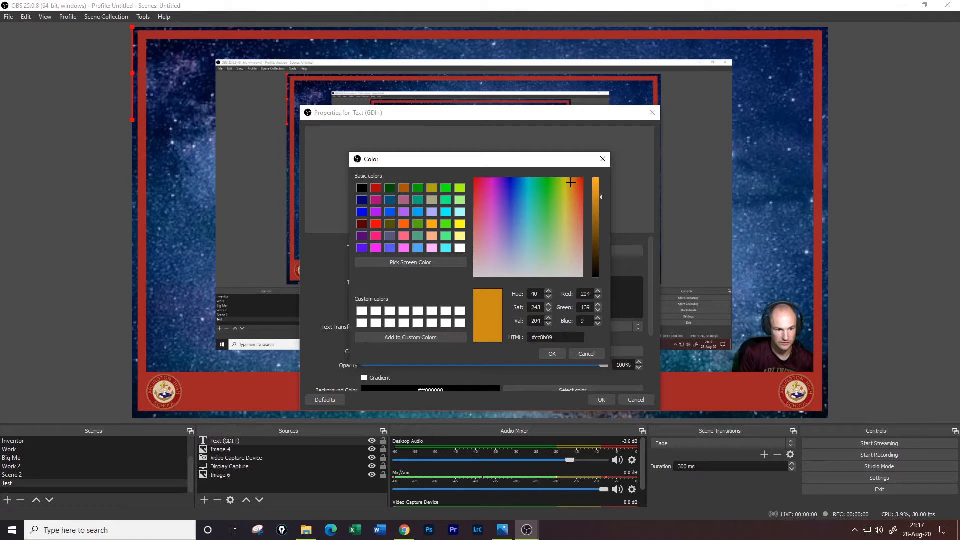
right_click(543, 337)
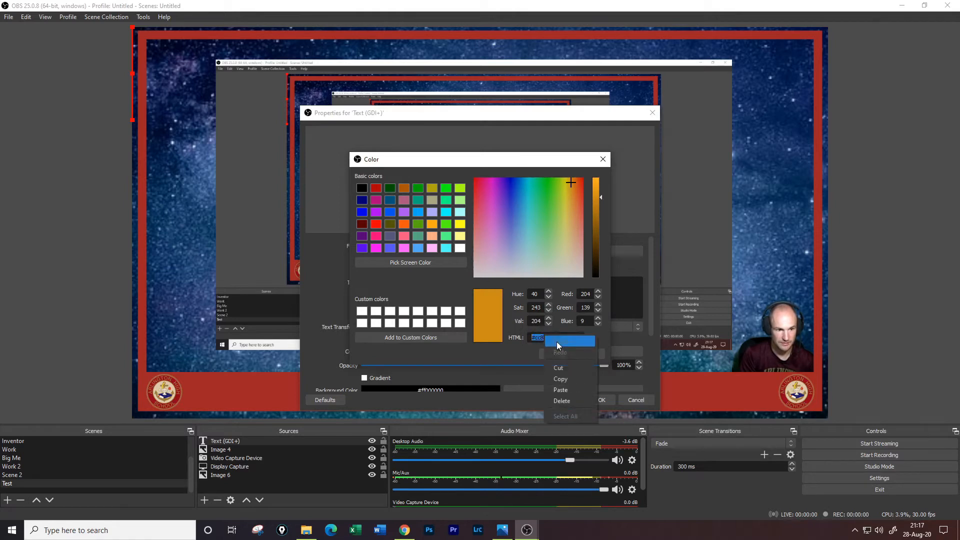
click(563, 382)
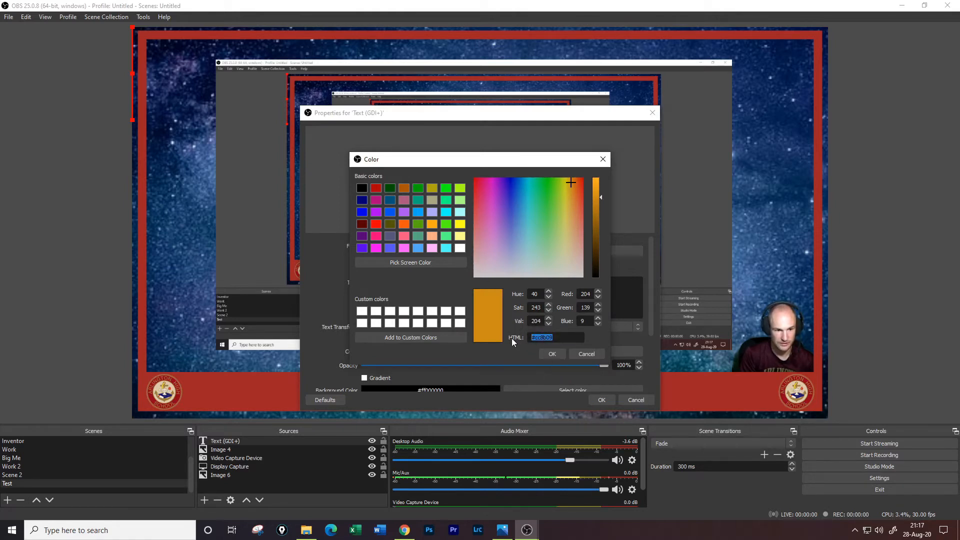
click(553, 354)
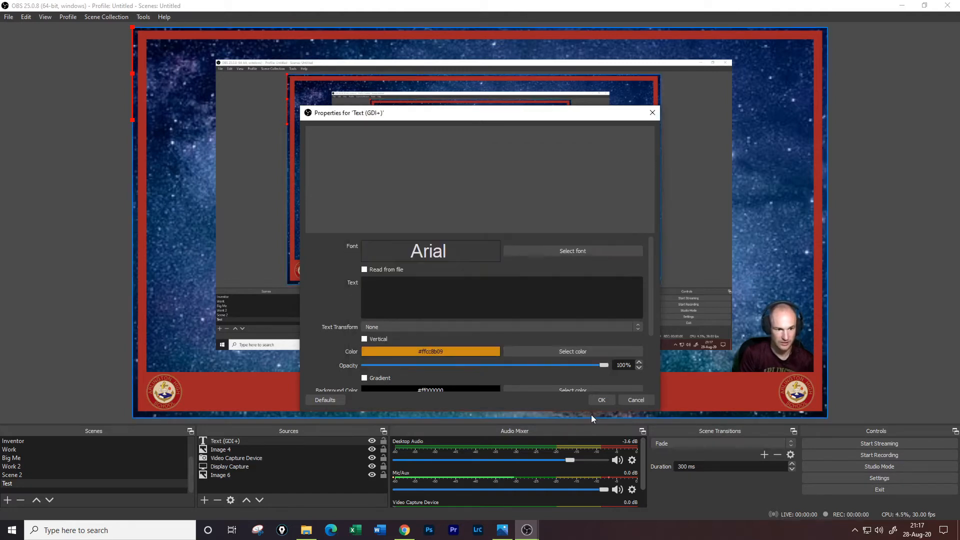
Step: Set the text source's font to Times New Roman, Bold Italic, size 72
click(560, 252)
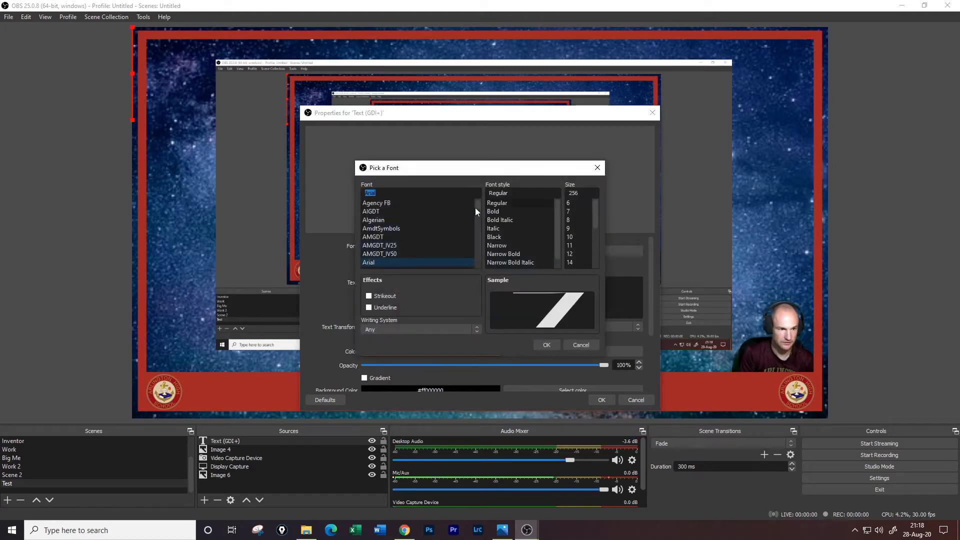
drag(475, 208, 485, 257)
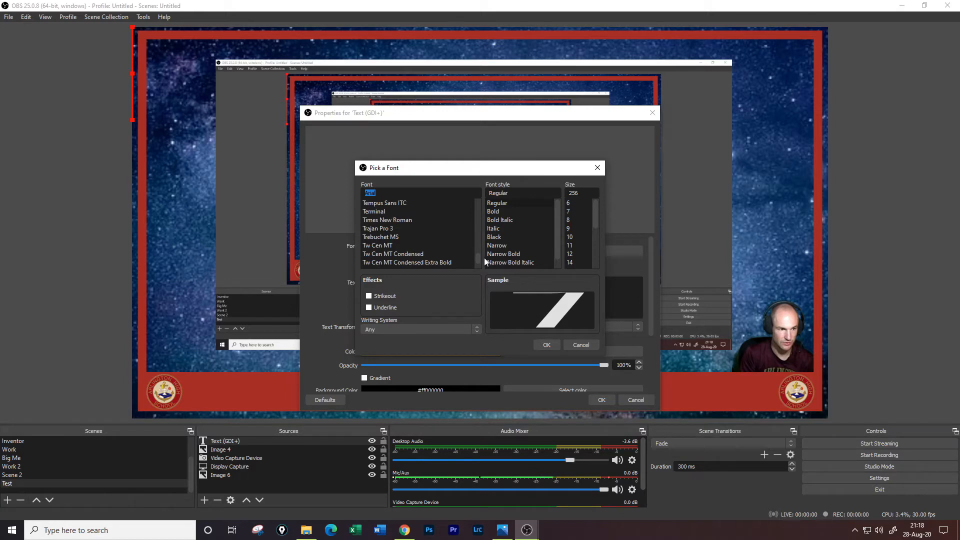
click(416, 220)
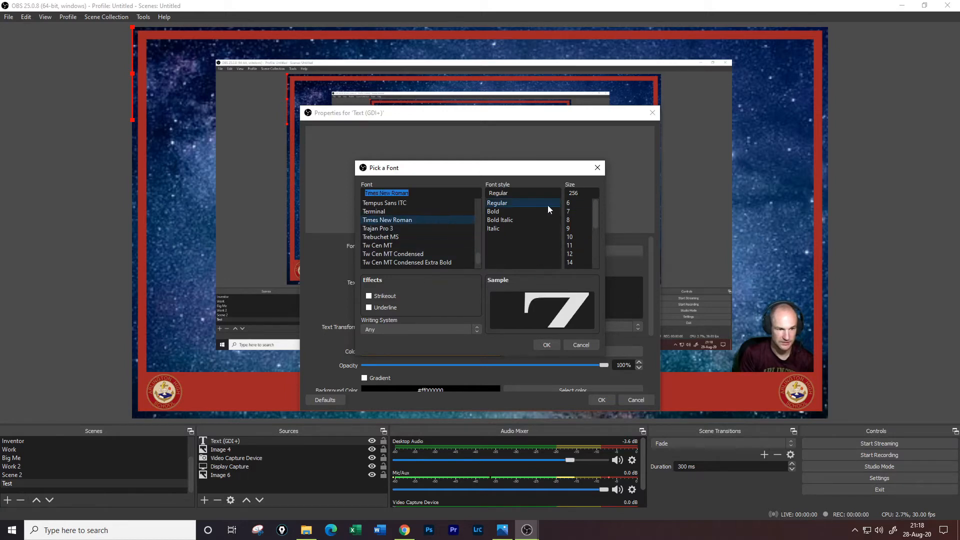
click(533, 221)
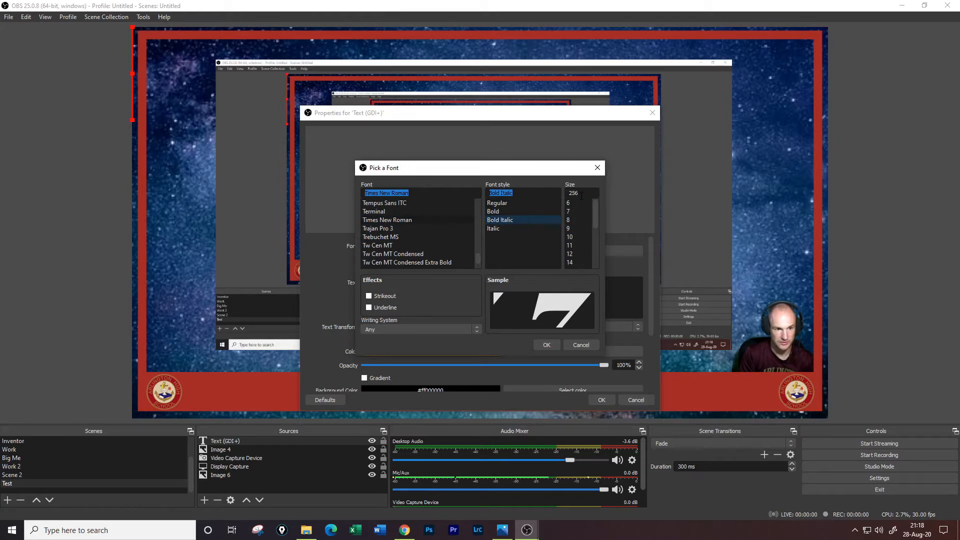
click(575, 267)
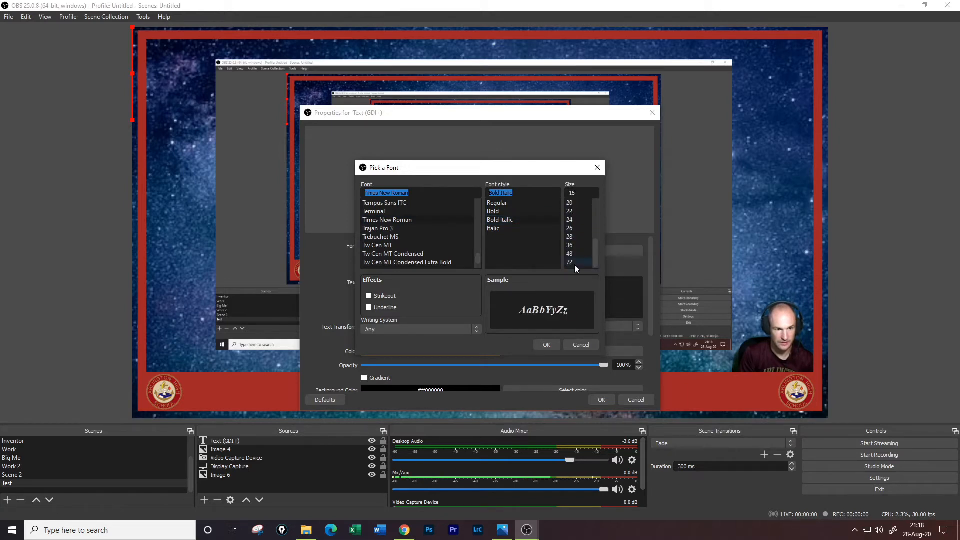
click(574, 263)
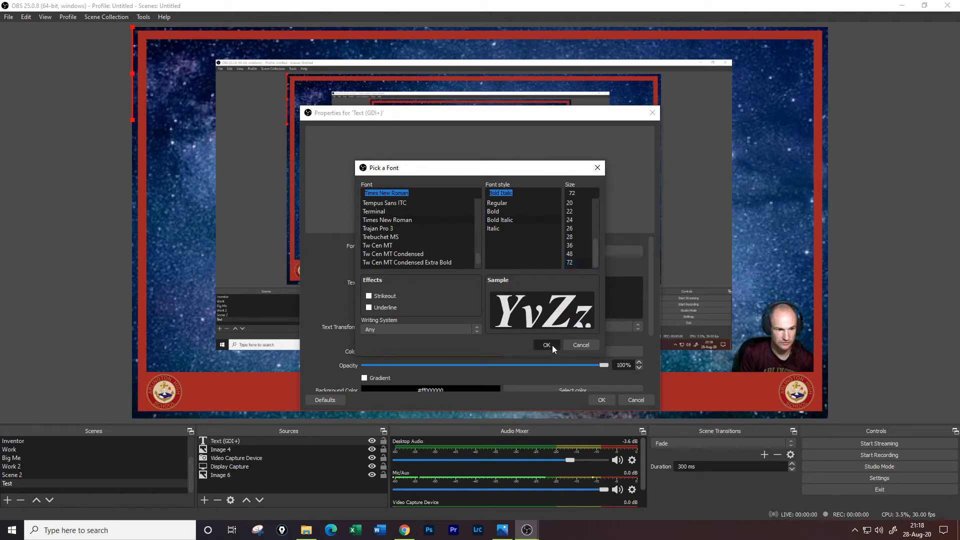
click(552, 345)
Step: Enter "Reminders: First day of classes October 5 -" as the source's text
click(456, 307)
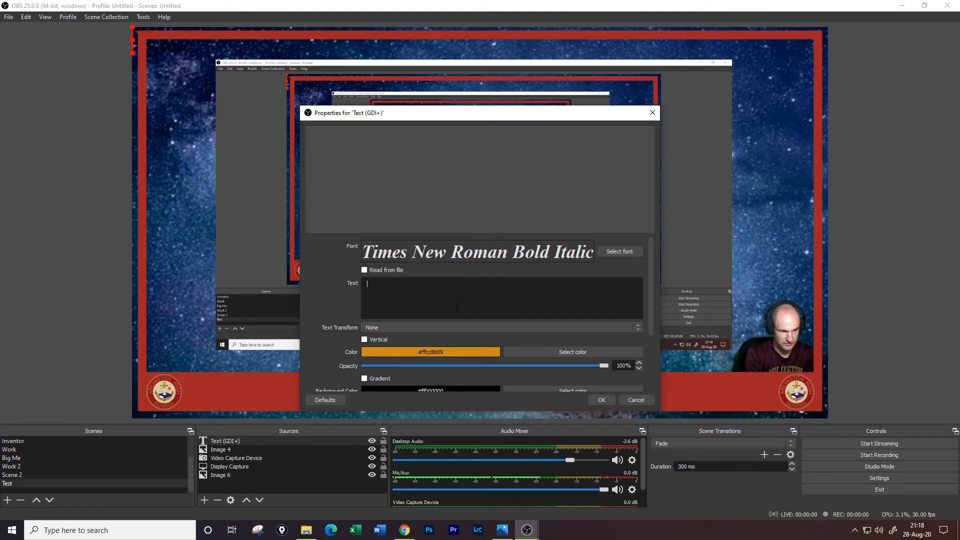
text(REm)
key(BackSpace)
key(BackSpace)
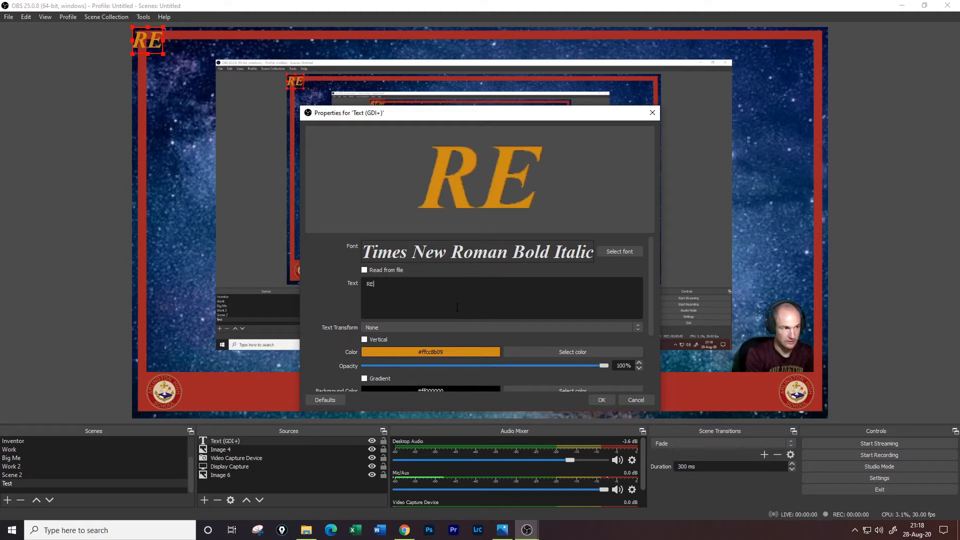
text(eminders:)
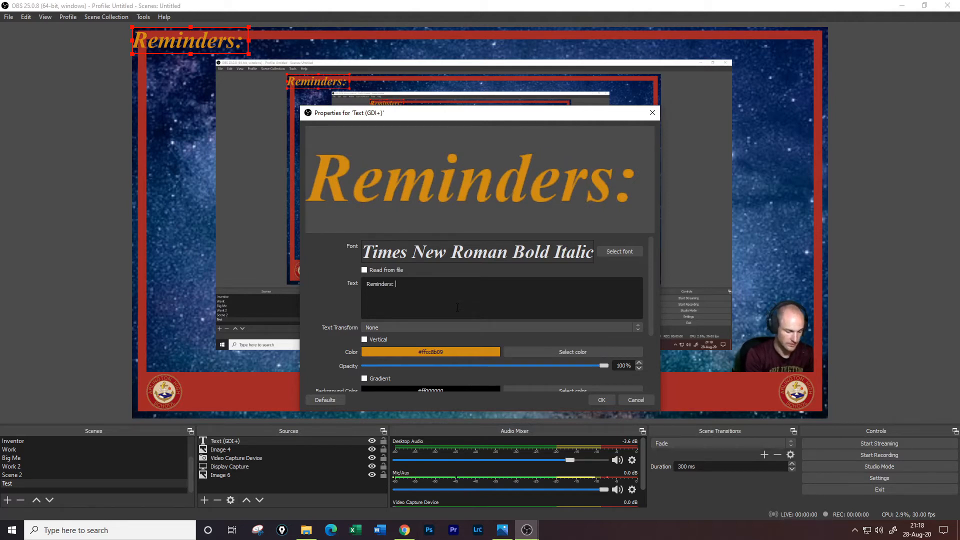
text(First)
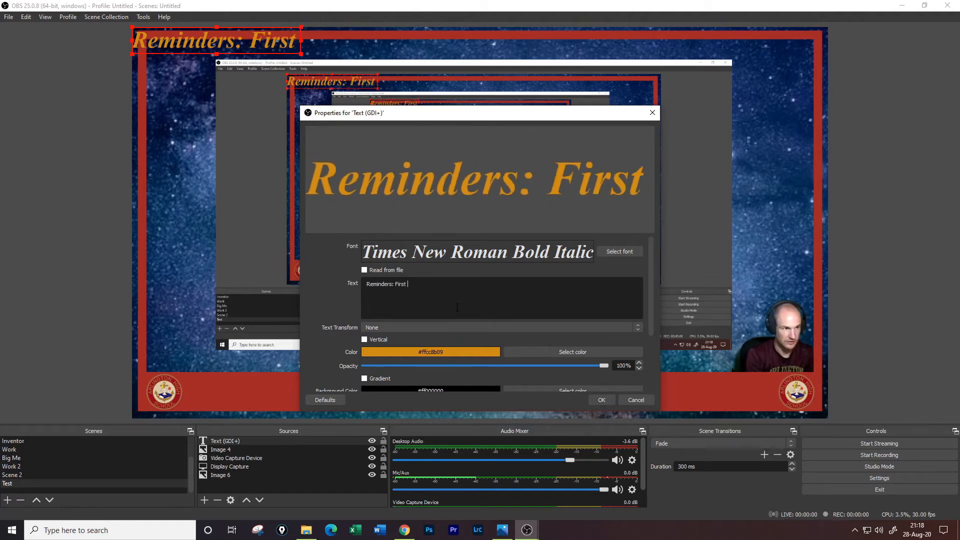
text( day)
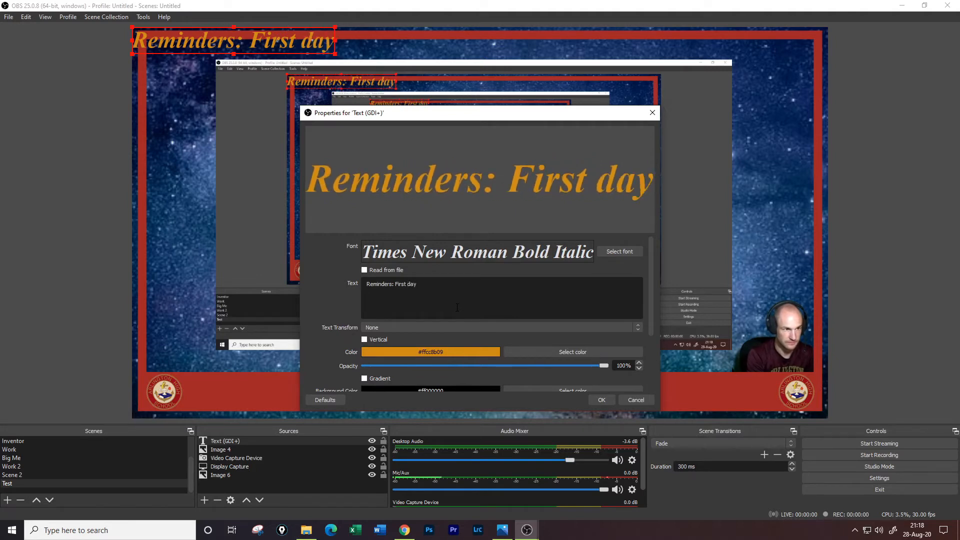
text( of classes )
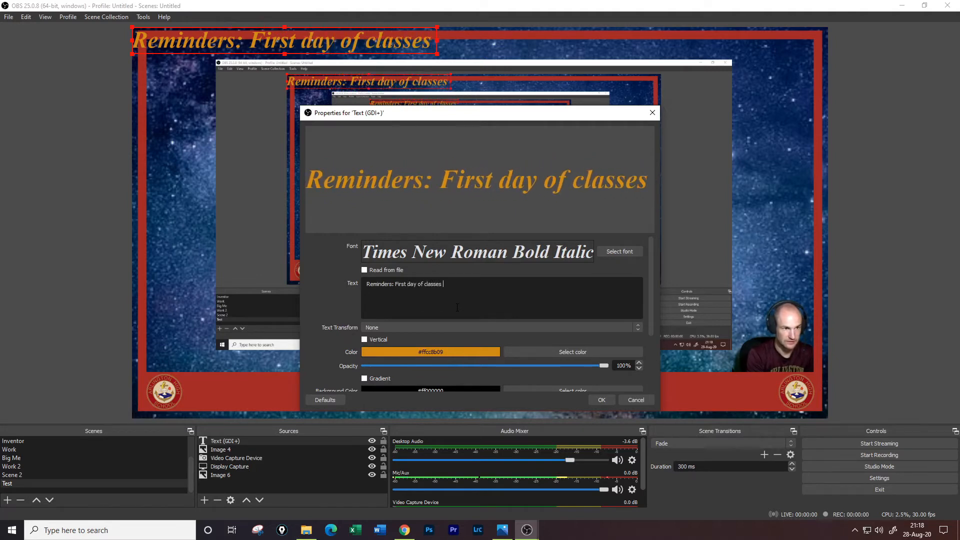
text(October)
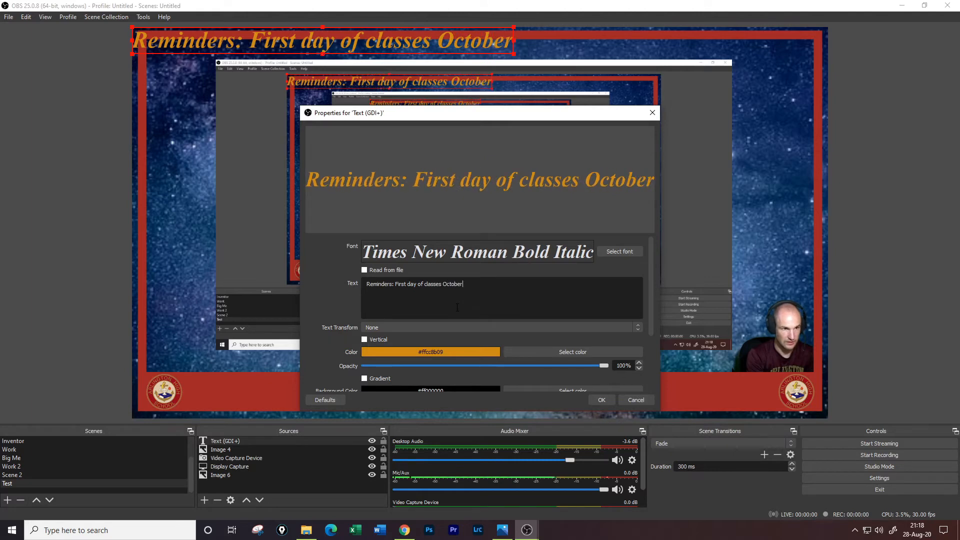
text( 5 -)
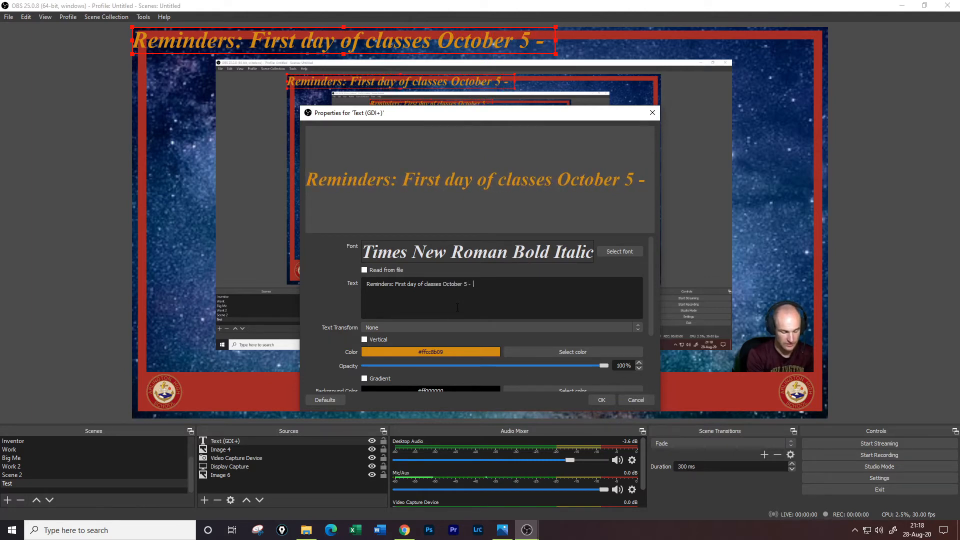
Step: Append "Test on October 15th -" to the reminder text and accept the text source's properties
text(  H)
key(BackSpace)
text(Te)
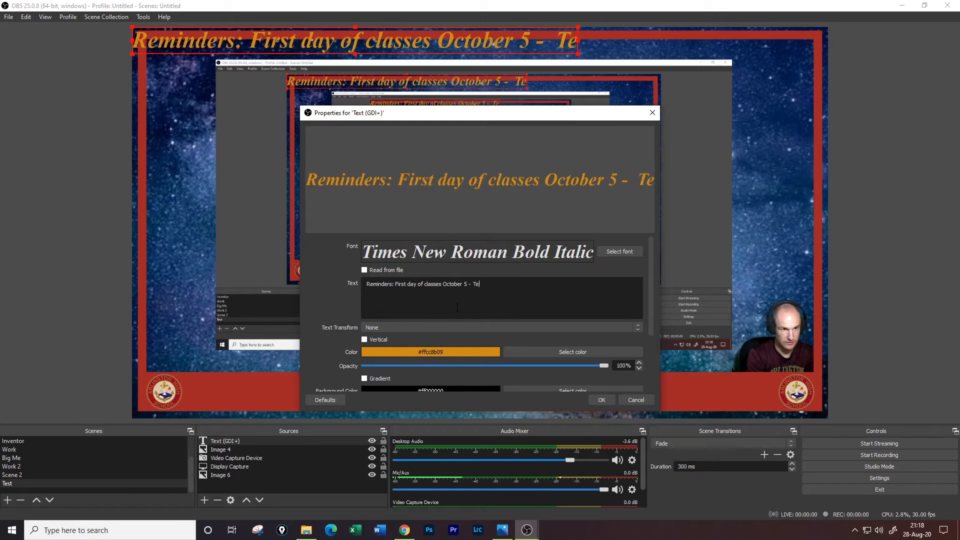
text(st on Octu)
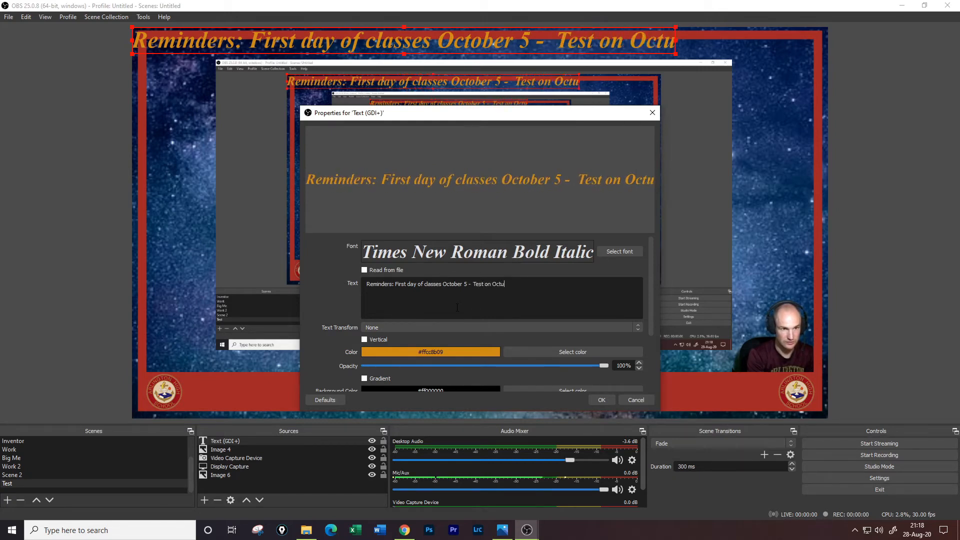
key(BackSpace)
text(ober )
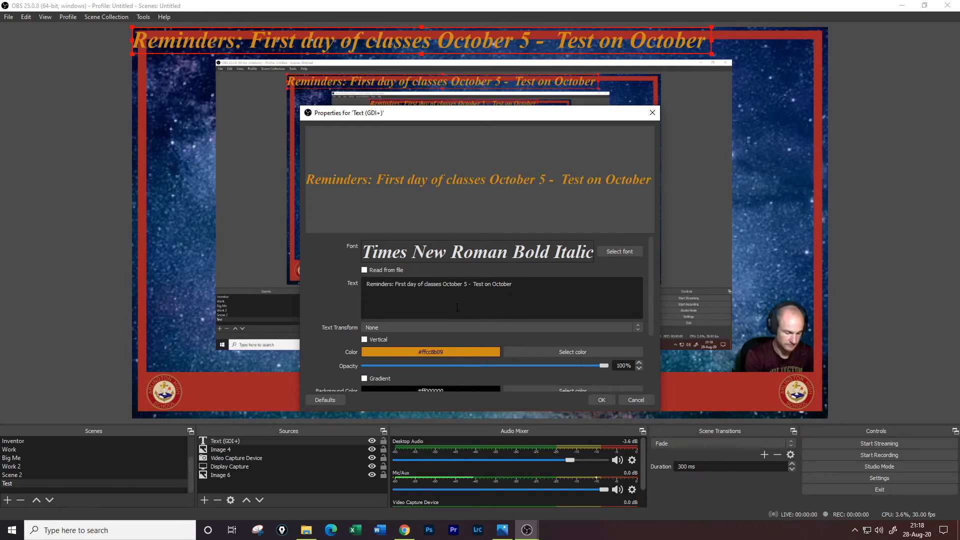
text(15th -)
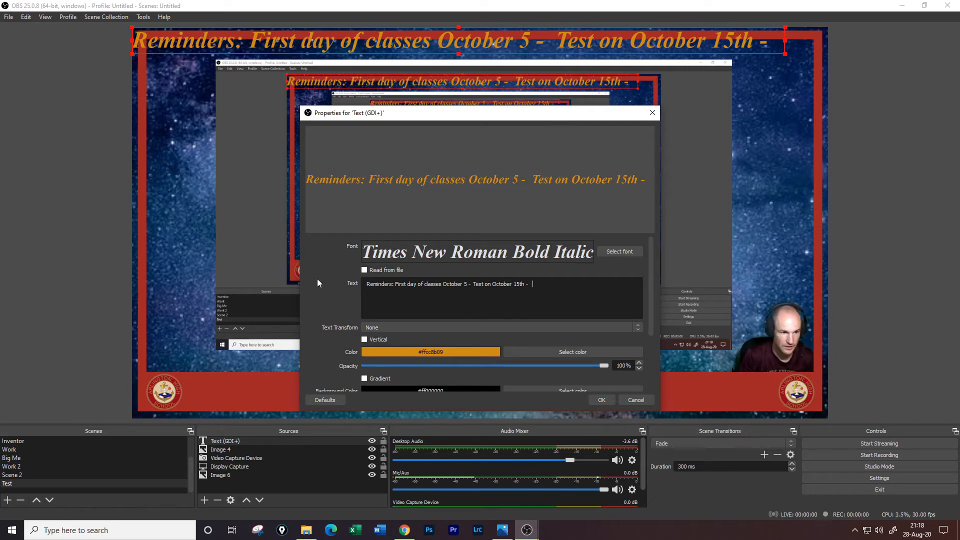
click(602, 400)
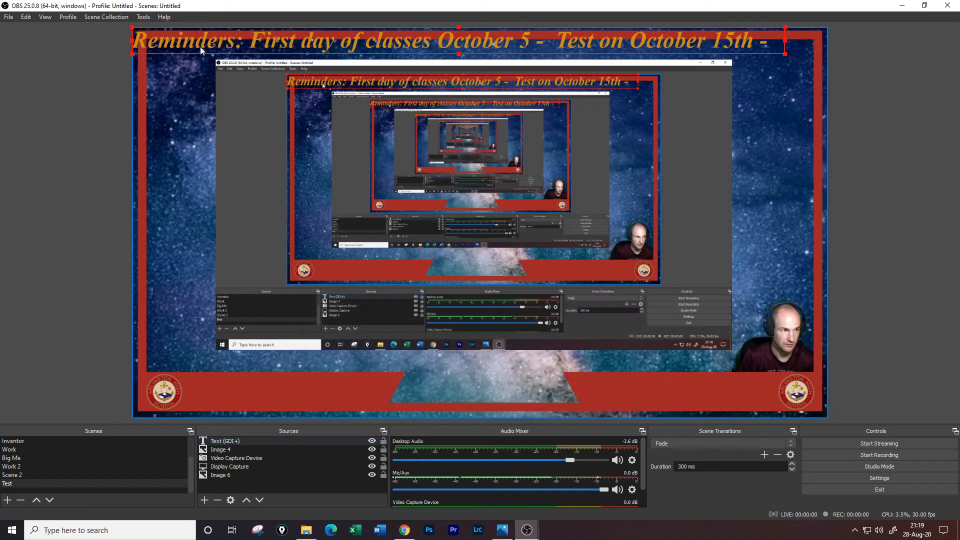
Step: Move the reminder text onto the red frame's lower banner and add a Scroll filter to it, keeping the default filter name
drag(200, 46, 252, 397)
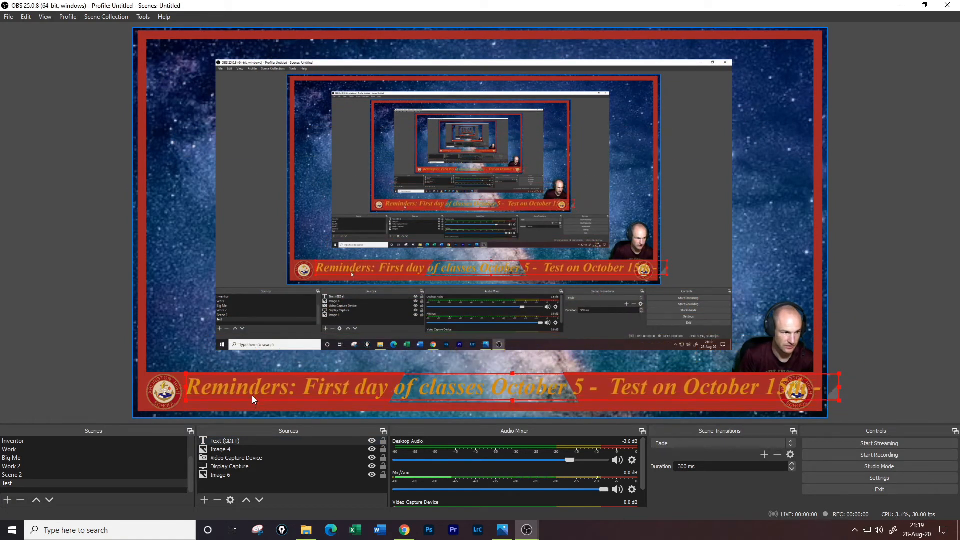
right_click(252, 396)
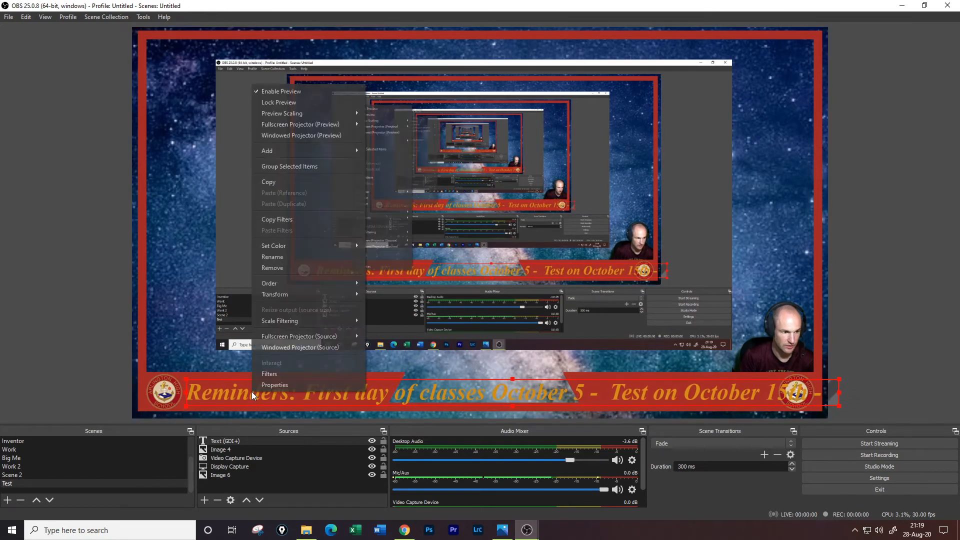
click(275, 376)
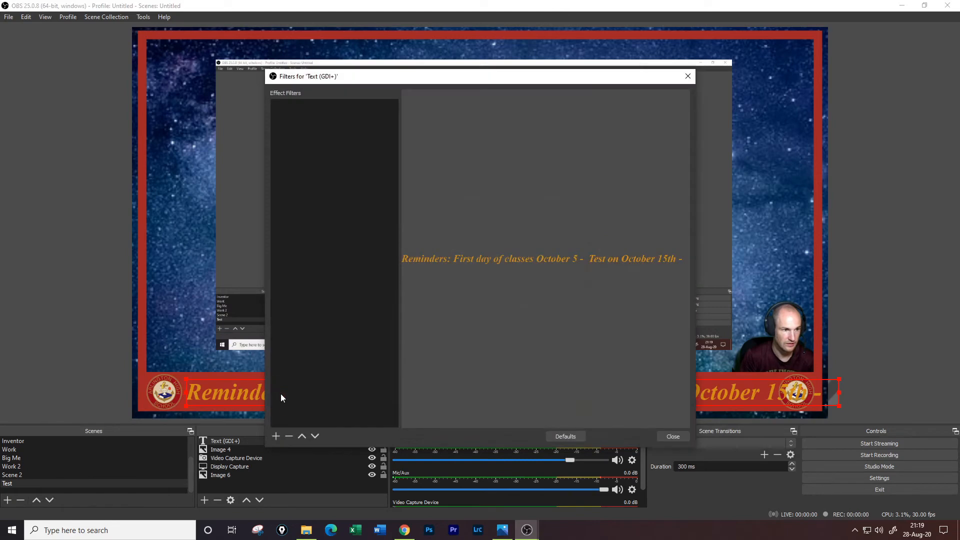
click(275, 436)
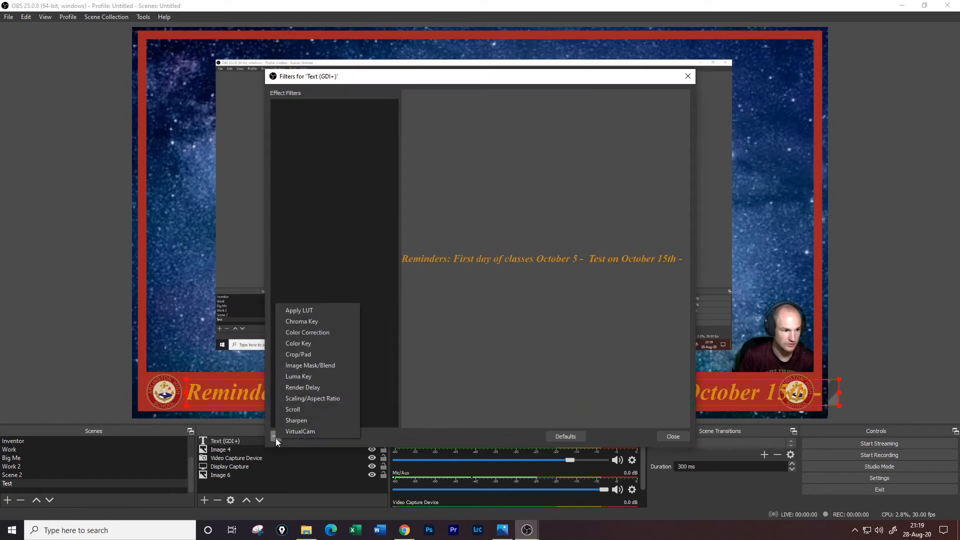
click(293, 409)
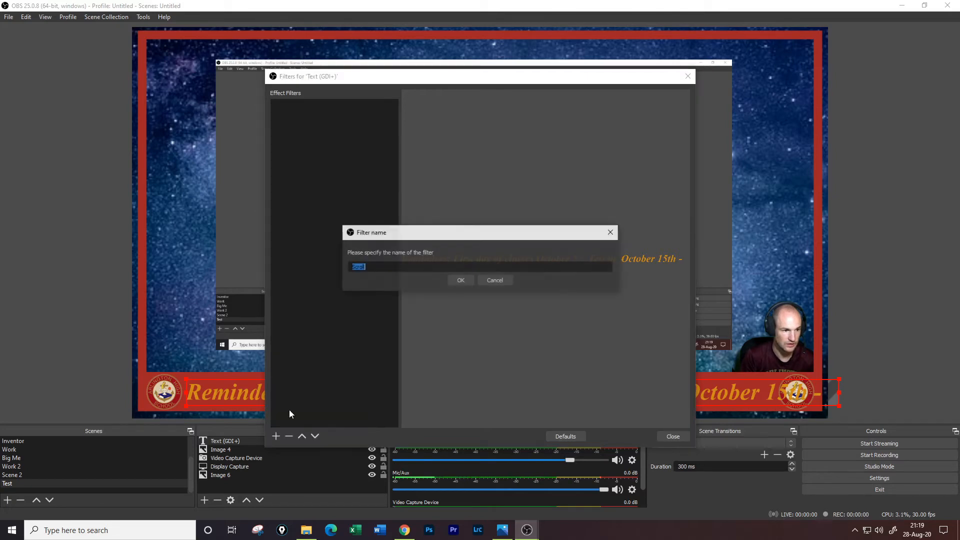
click(460, 283)
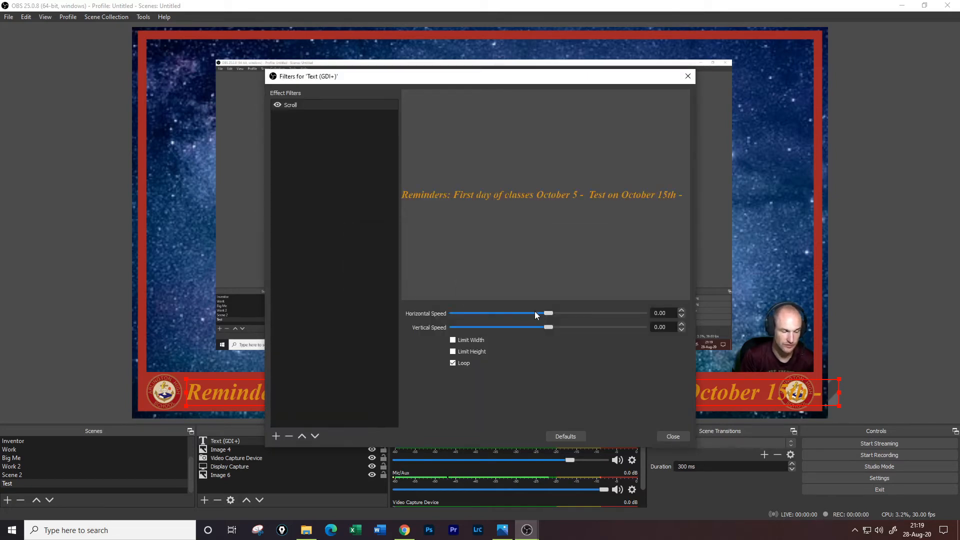
Step: Try a horizontal scroll speed of about 39 on the reminder text, and reset it to 0
drag(548, 313, 556, 314)
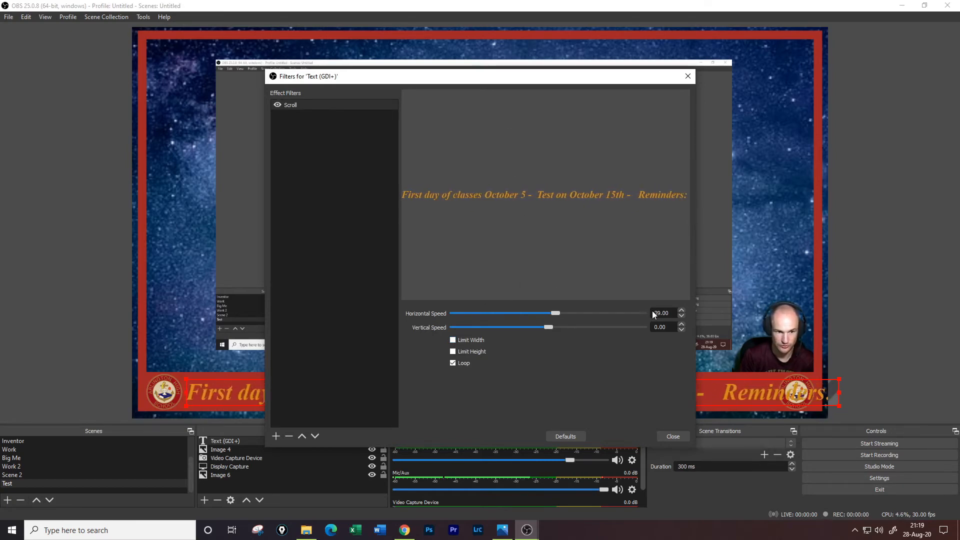
drag(670, 313, 623, 313)
key(BackSpace)
text(0)
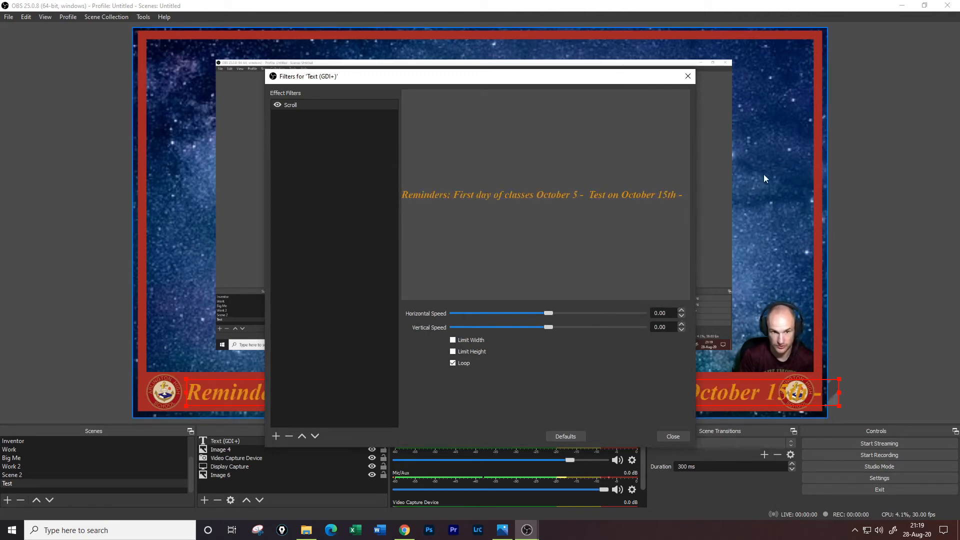
Step: Try a vertical scroll speed of about 47 on the reminder text, and reset it to 0
click(681, 325)
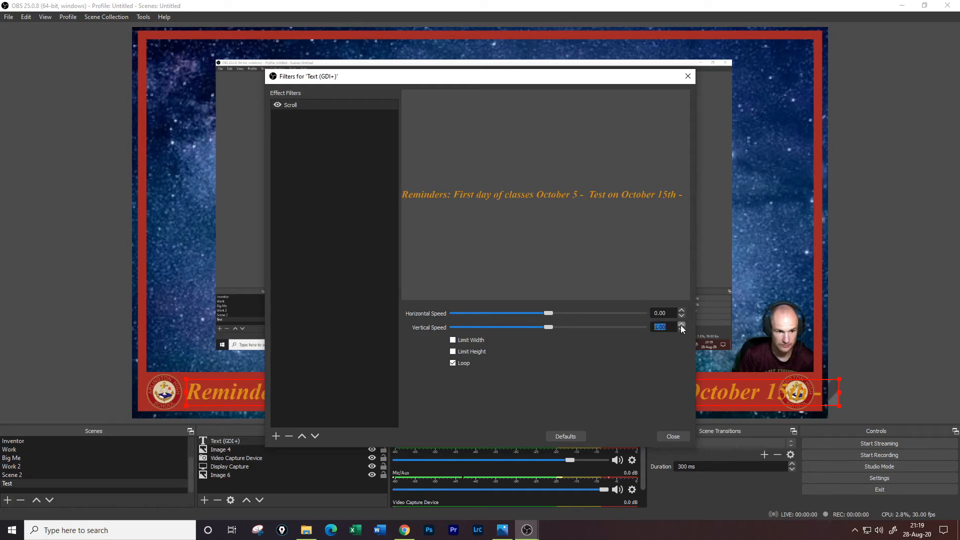
mouse_move(553, 332)
mouse_down()
mouse_move(568, 353)
mouse_move(556, 339)
mouse_up()
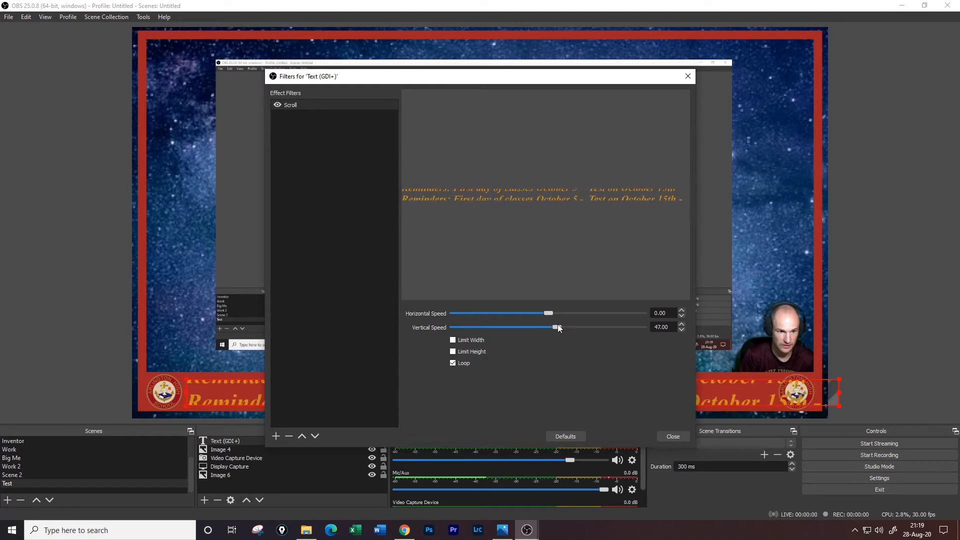
drag(665, 328, 620, 324)
text(0)
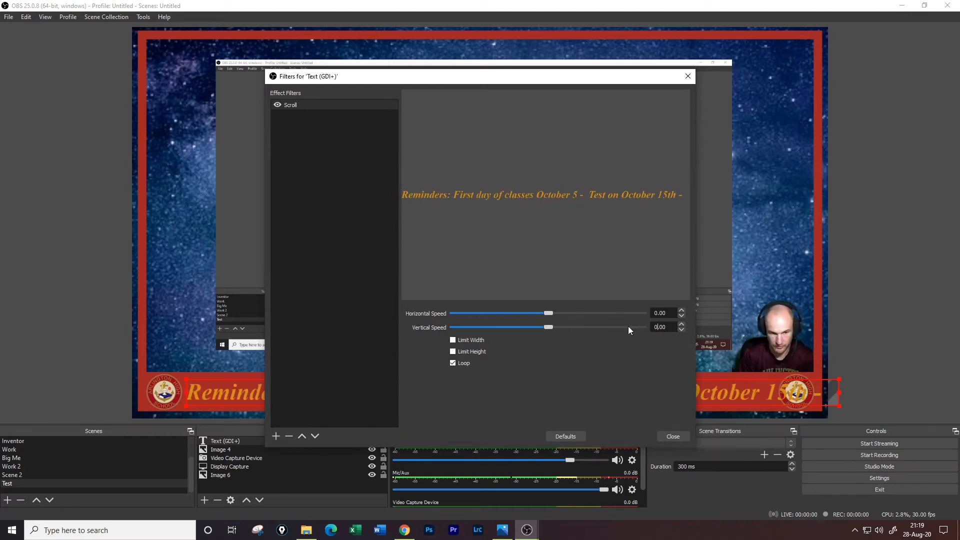
Step: Set the Scroll filter's horizontal speed to 25 and move the filter window clear of the banner in the preview
drag(550, 312, 556, 315)
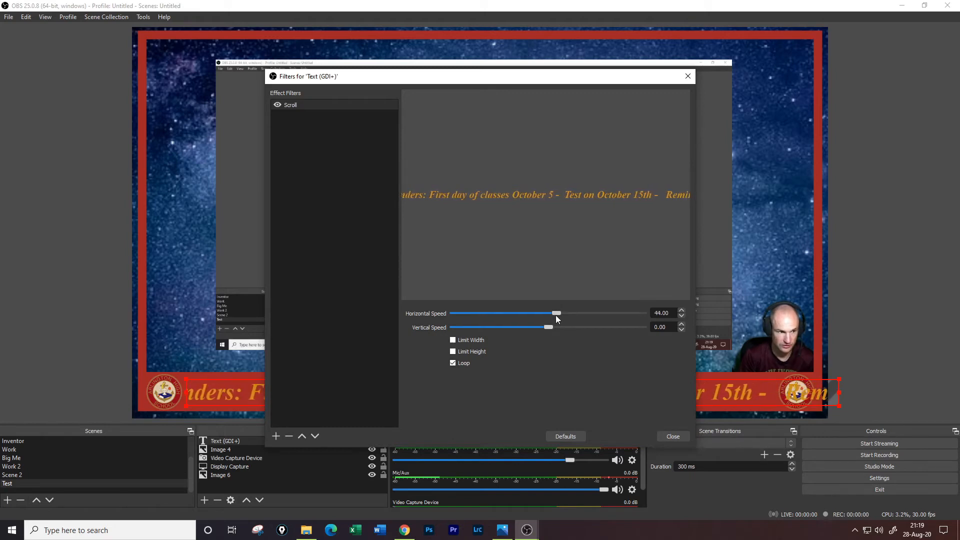
drag(565, 80, 760, 71)
mouse_move(754, 302)
mouse_down()
mouse_move(737, 303)
mouse_move(747, 306)
mouse_up()
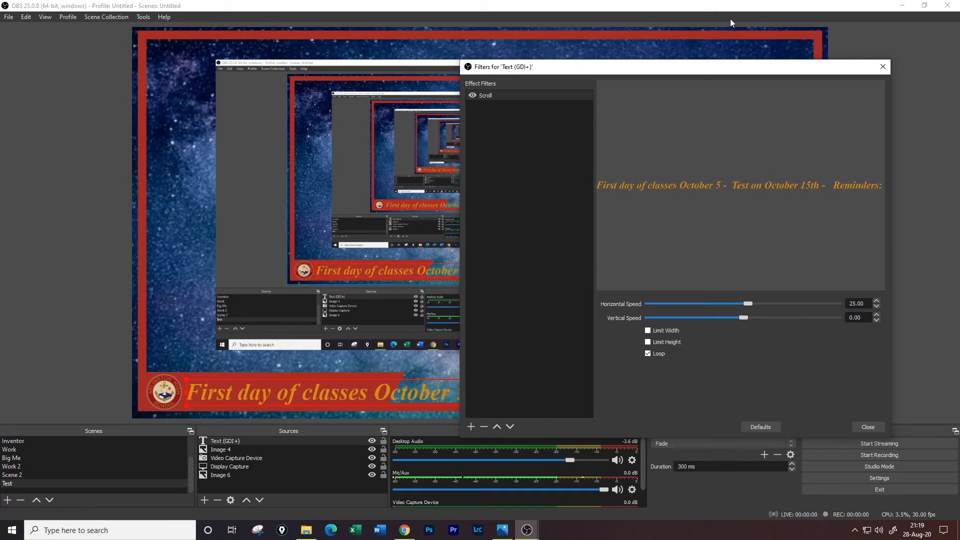
drag(726, 73, 729, 19)
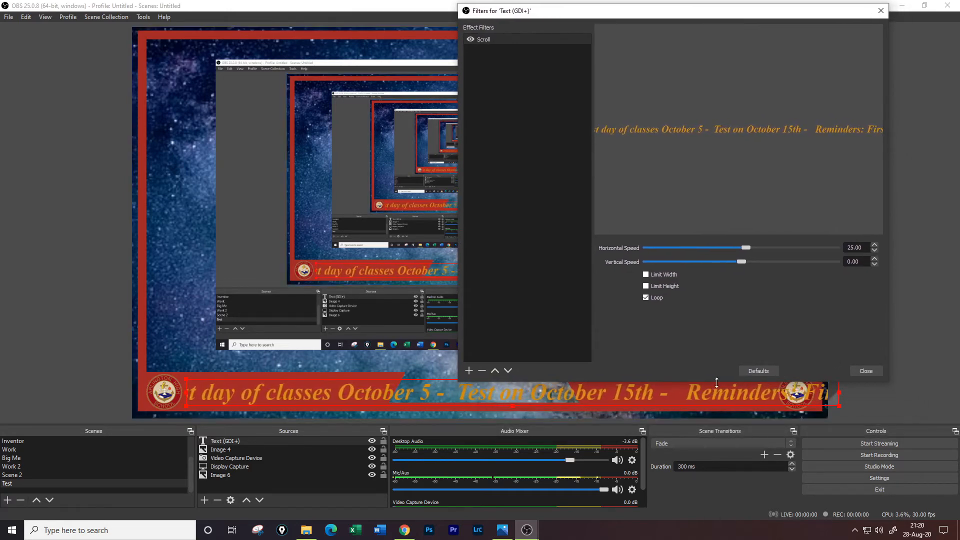
Step: Limit the reminder text's scrolling width to 550 in its Scroll filter and close the filter window
click(659, 275)
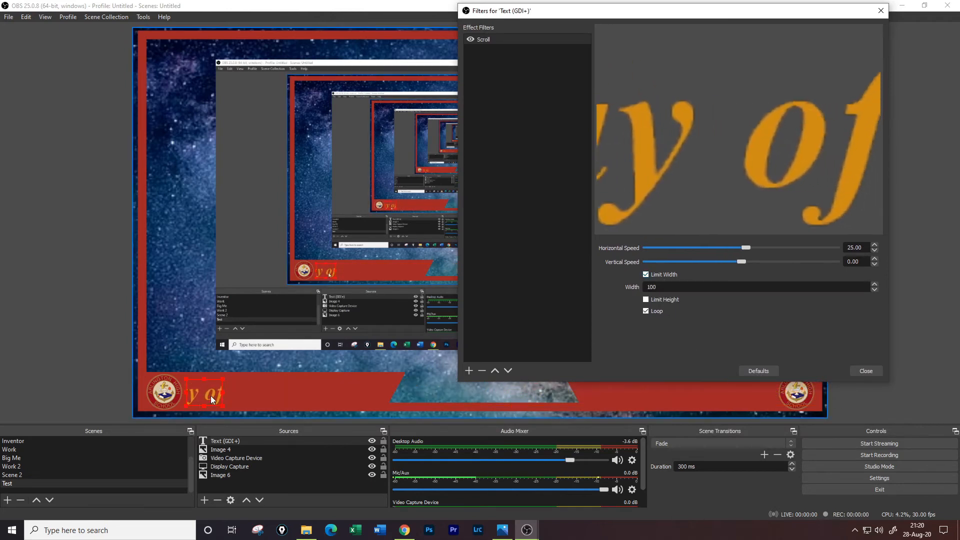
drag(223, 394, 223, 388)
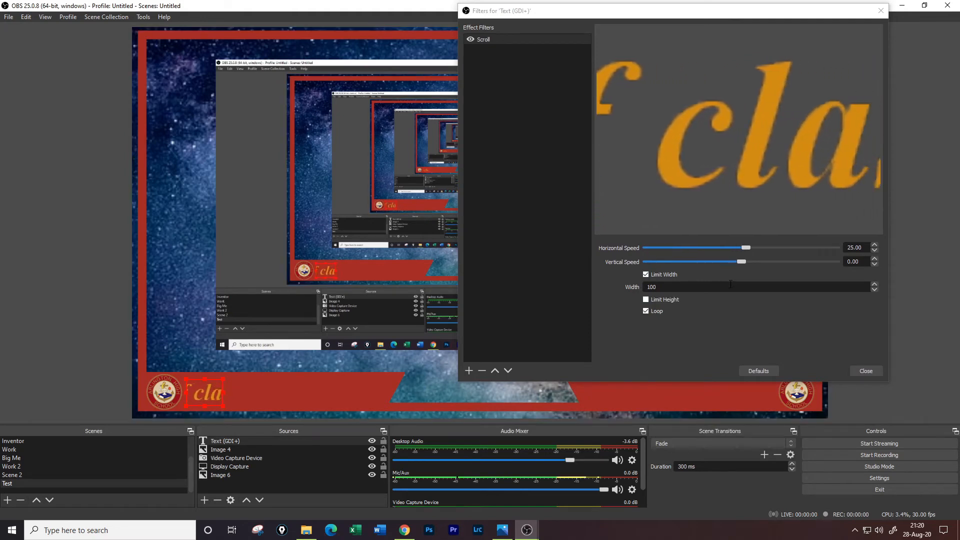
click(689, 287)
drag(690, 287, 632, 290)
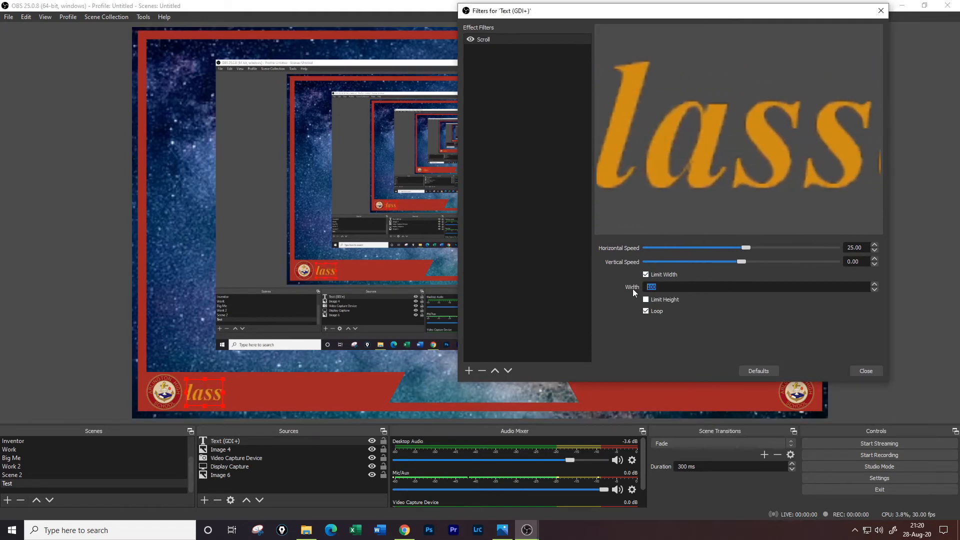
text(500)
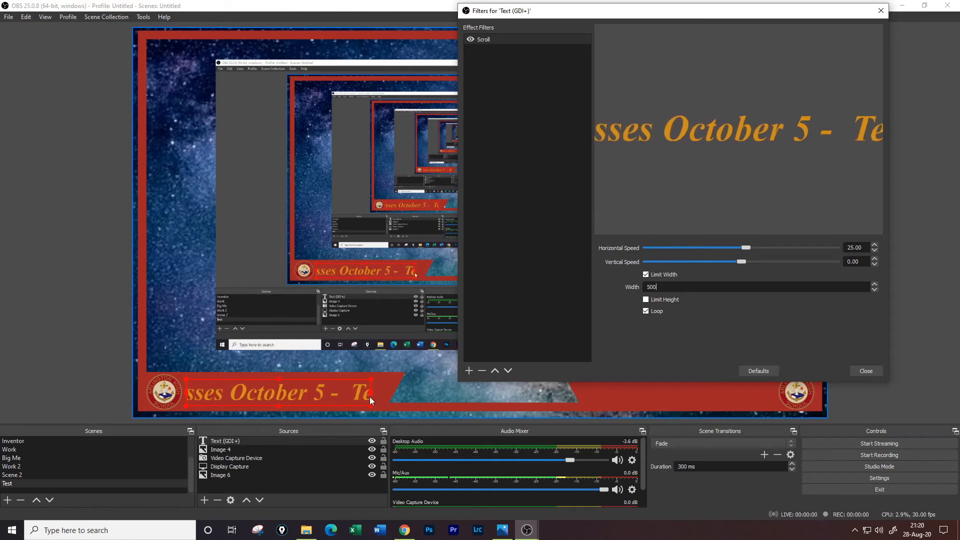
key(BackSpace)
key(BackSpace)
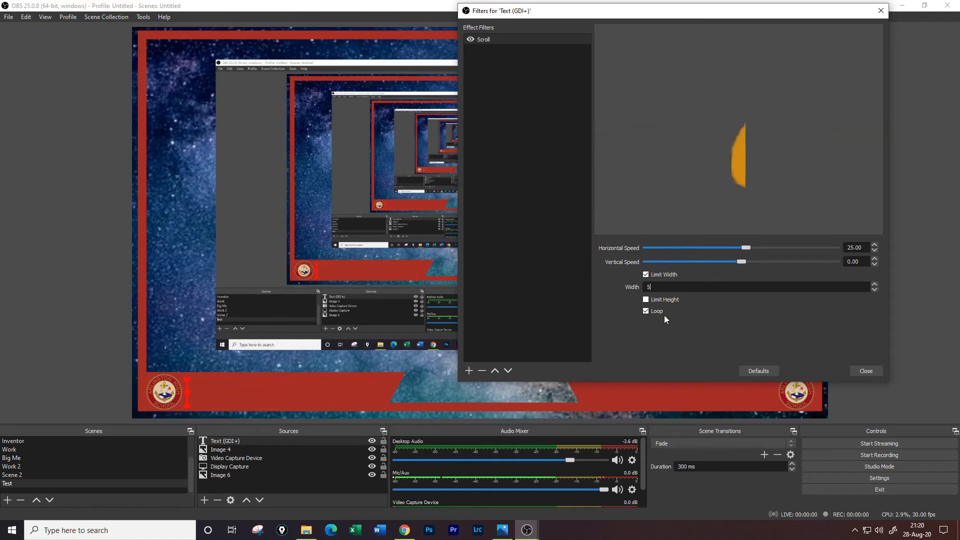
text(50)
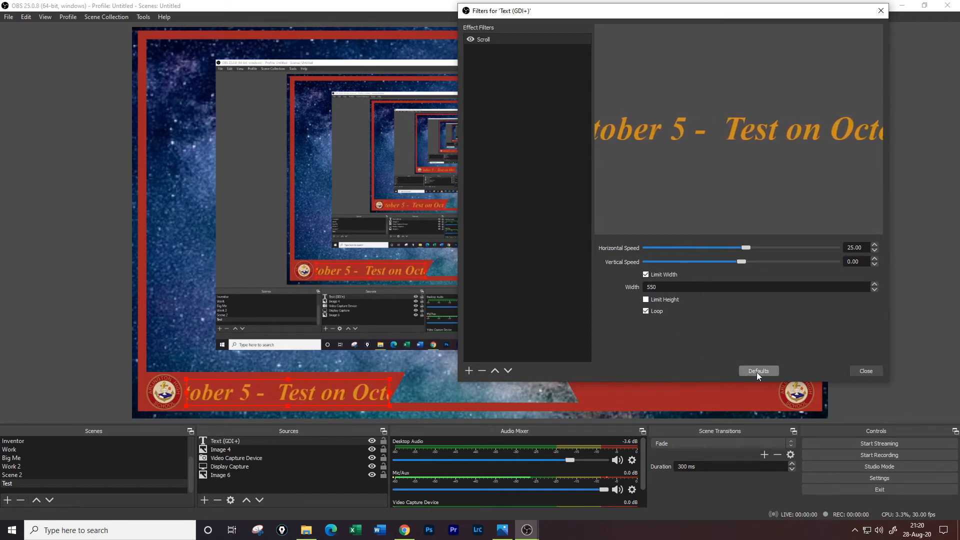
click(865, 370)
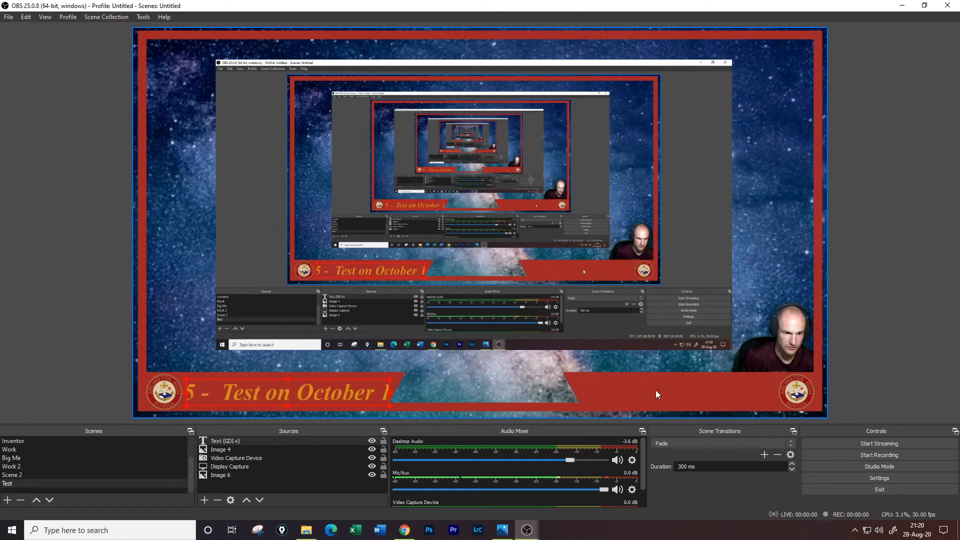
Step: Add a second Text (GDI+) source to the Test scene, keeping the suggested source name
click(205, 499)
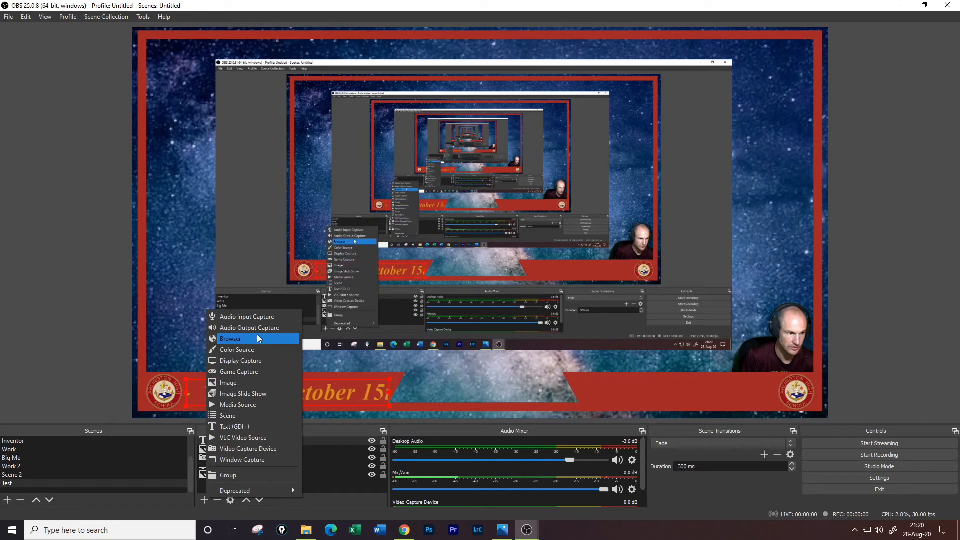
click(254, 425)
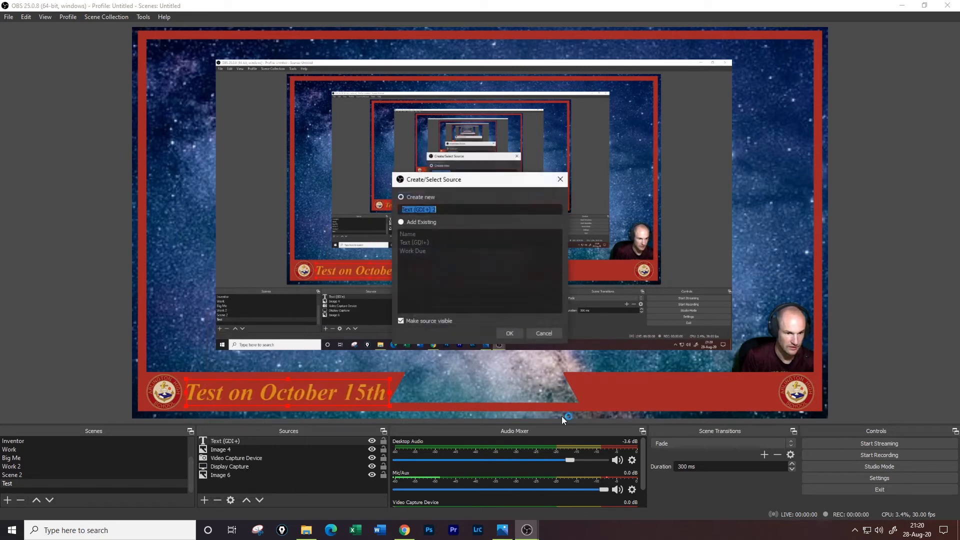
click(509, 334)
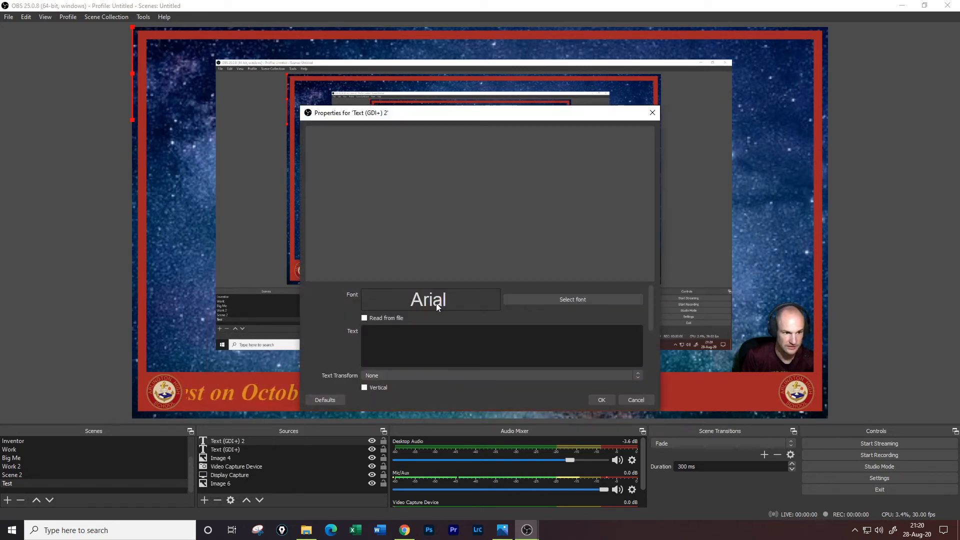
Step: Set the new text source's font to Times New Roman, Bold Italic, size 72
click(570, 299)
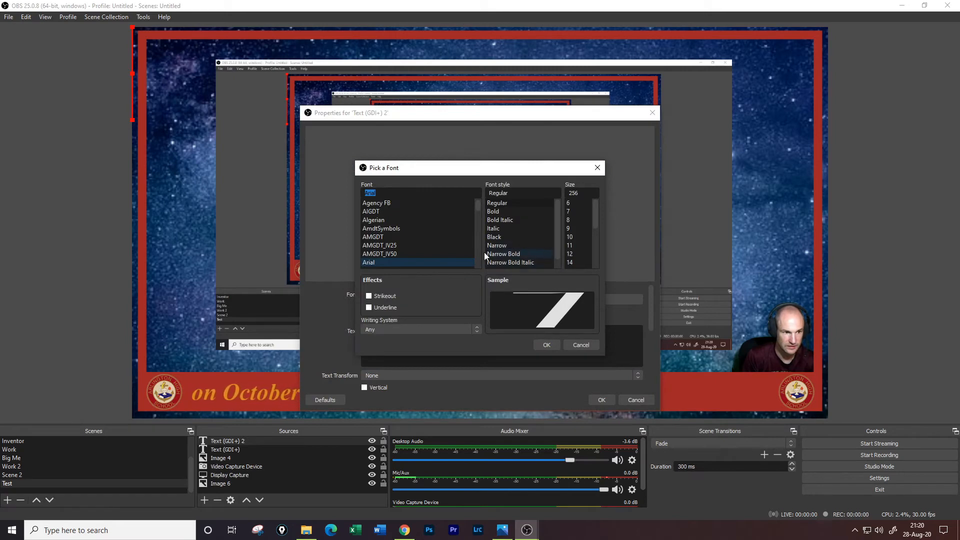
drag(475, 209, 480, 271)
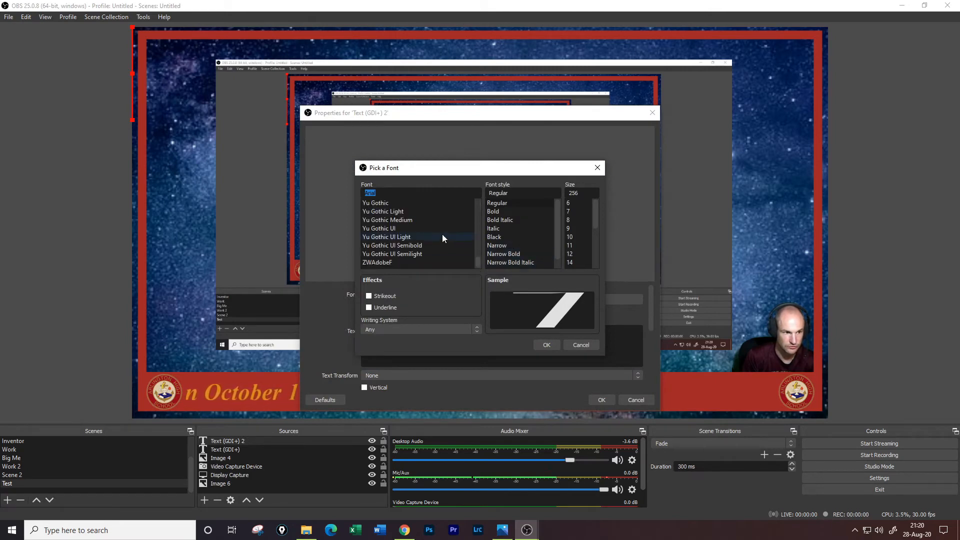
scroll(479, 205, up, 8)
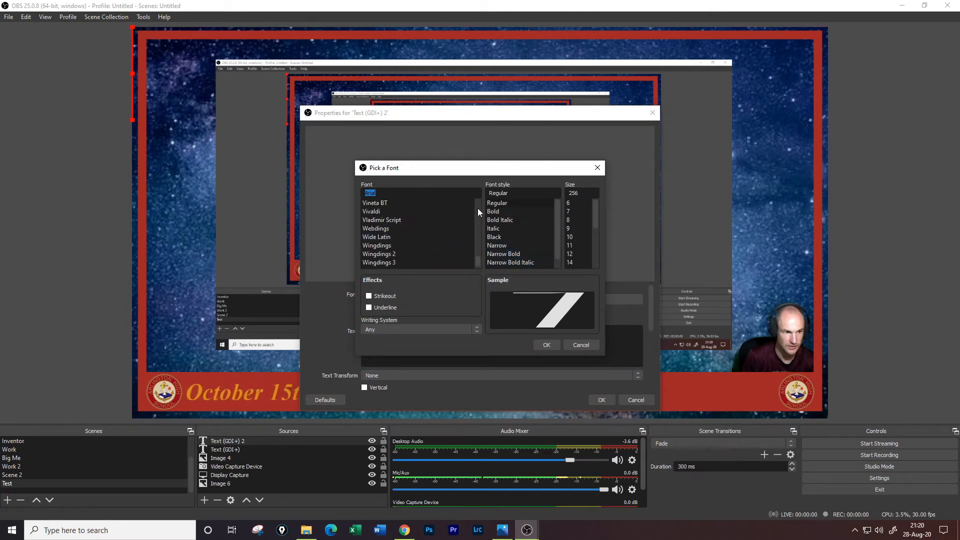
click(423, 236)
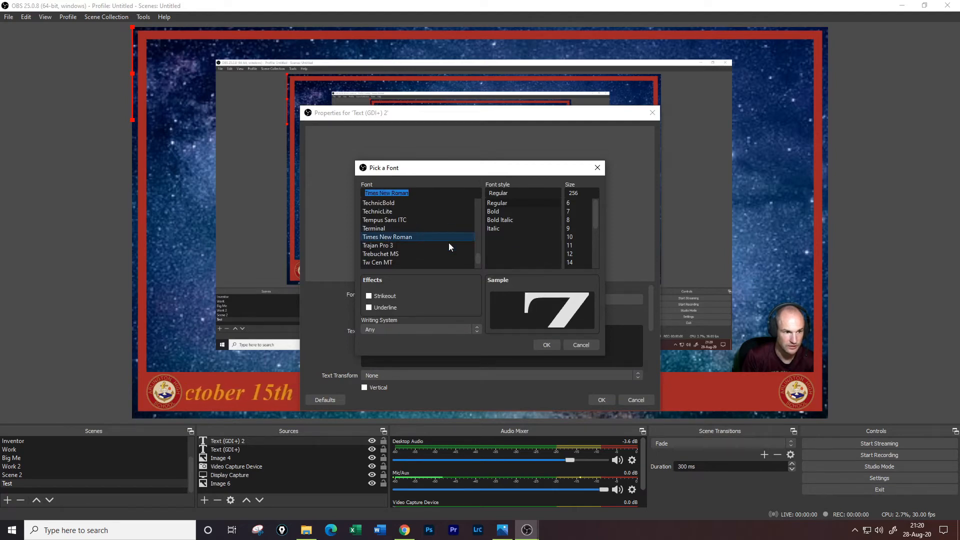
click(515, 219)
drag(596, 212, 604, 264)
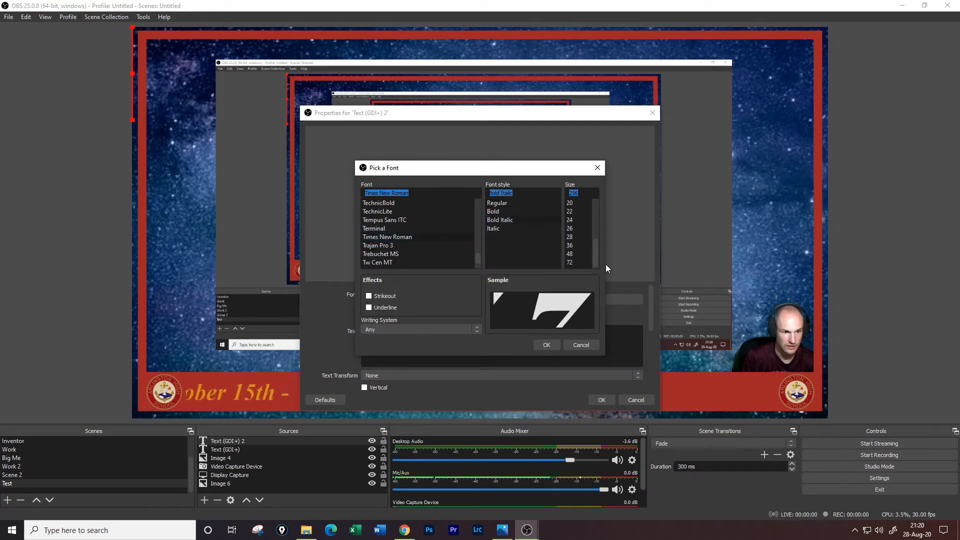
click(577, 261)
click(550, 347)
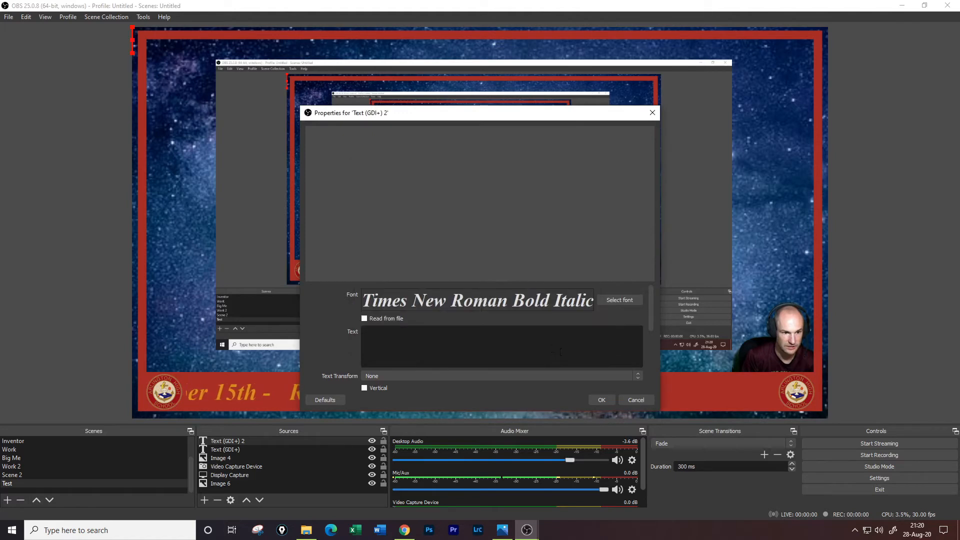
Step: Try the presenter's title and surname as the new source's text, and reset its properties to the defaults
text(MR)
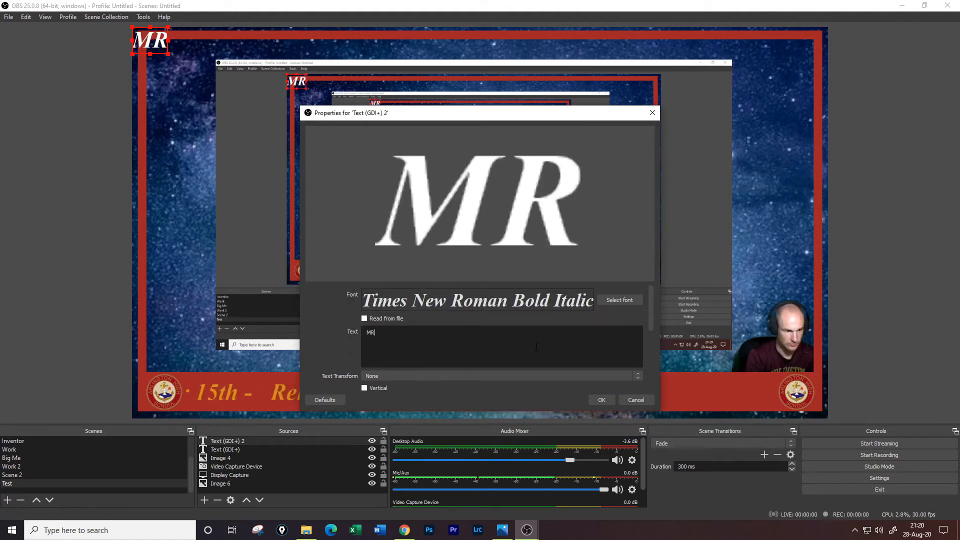
key(BackSpace)
text(R Braun)
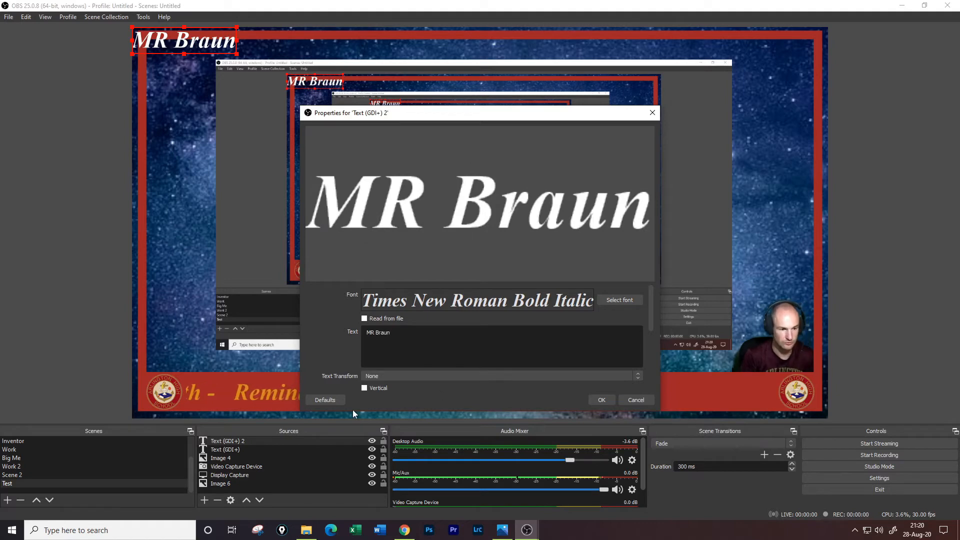
click(330, 400)
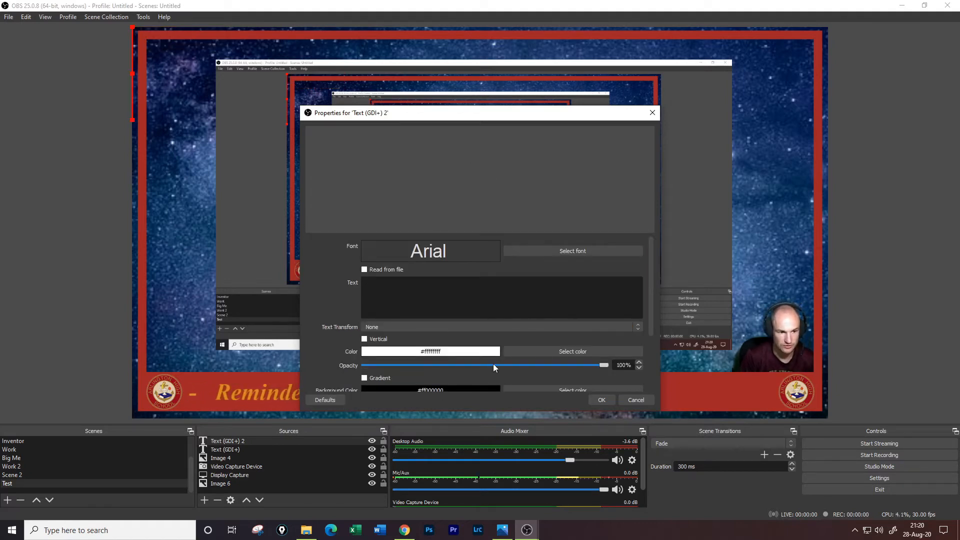
click(543, 353)
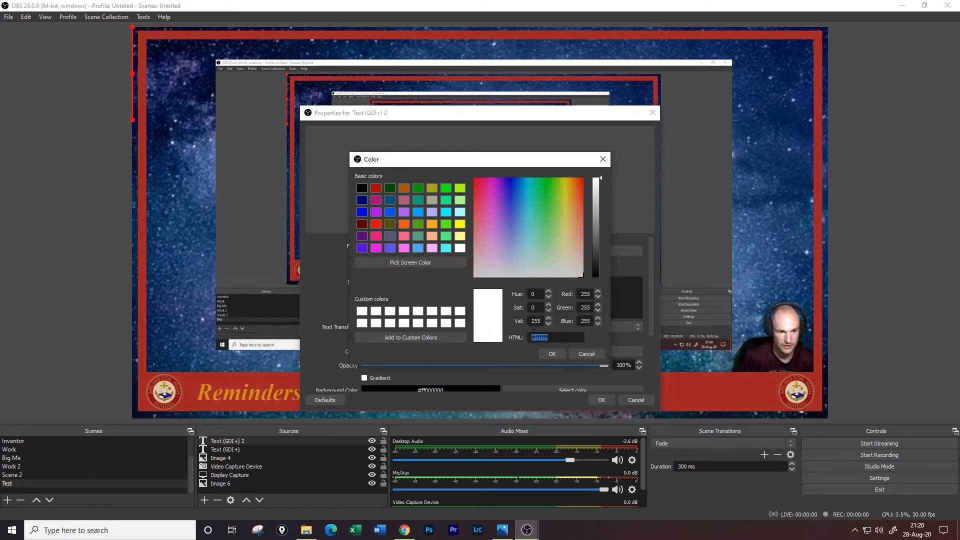
right_click(536, 339)
click(561, 391)
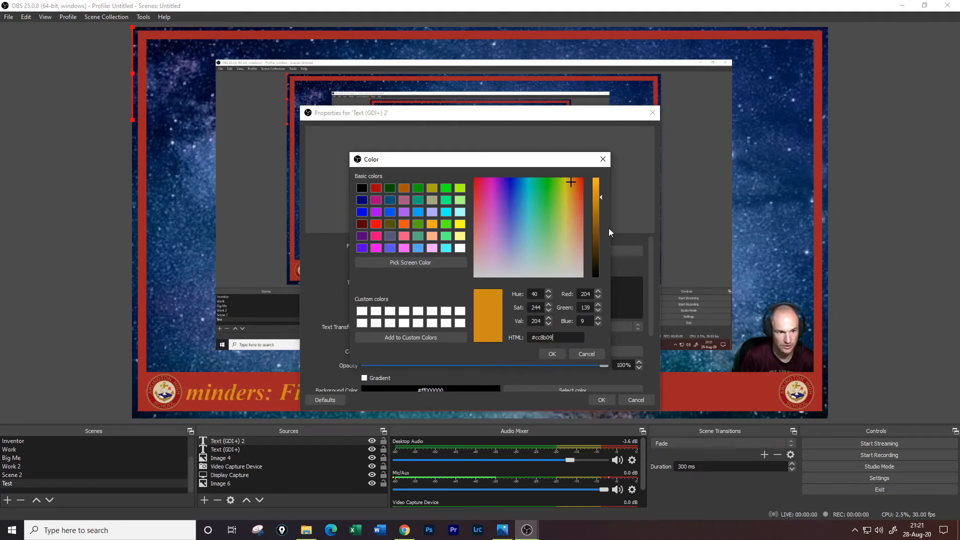
click(603, 159)
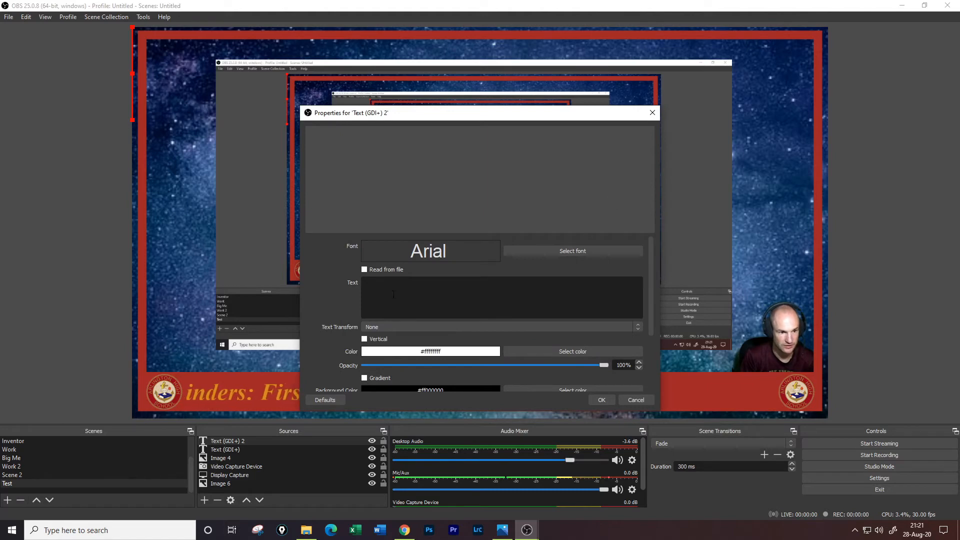
click(473, 314)
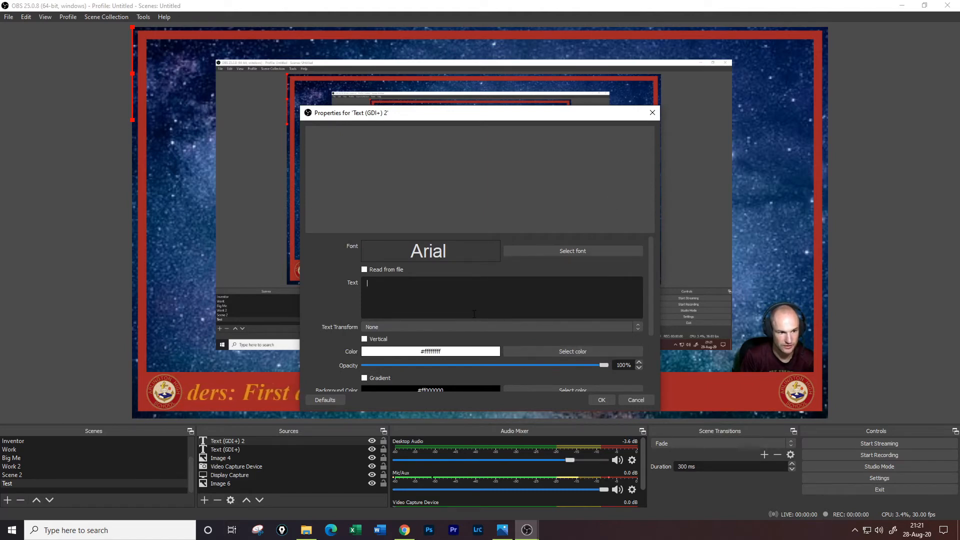
Step: Set the new text source's color to #cc8b09
click(536, 352)
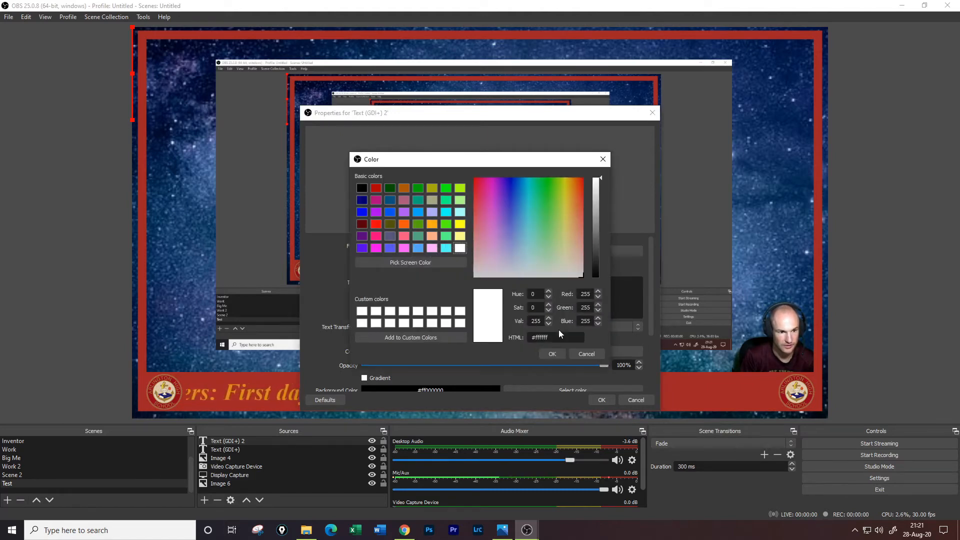
text(#cc8b09)
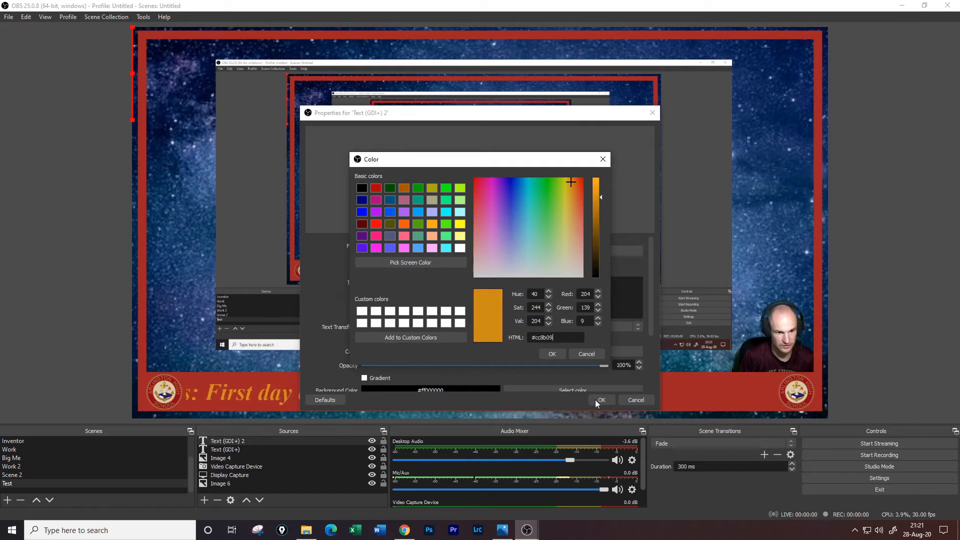
click(552, 353)
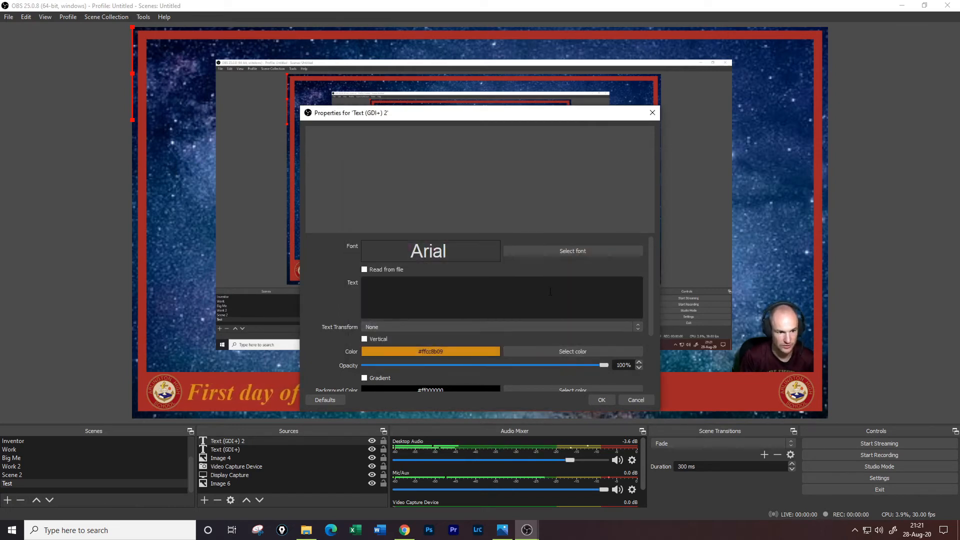
Step: Change the name text's font to Times New Roman in Bold Italic style at size 72
click(564, 250)
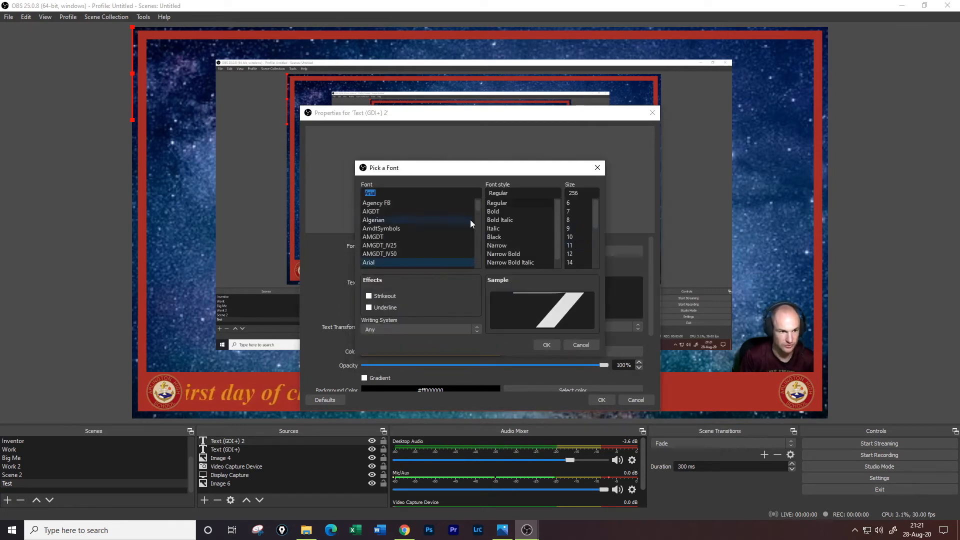
drag(477, 206, 483, 264)
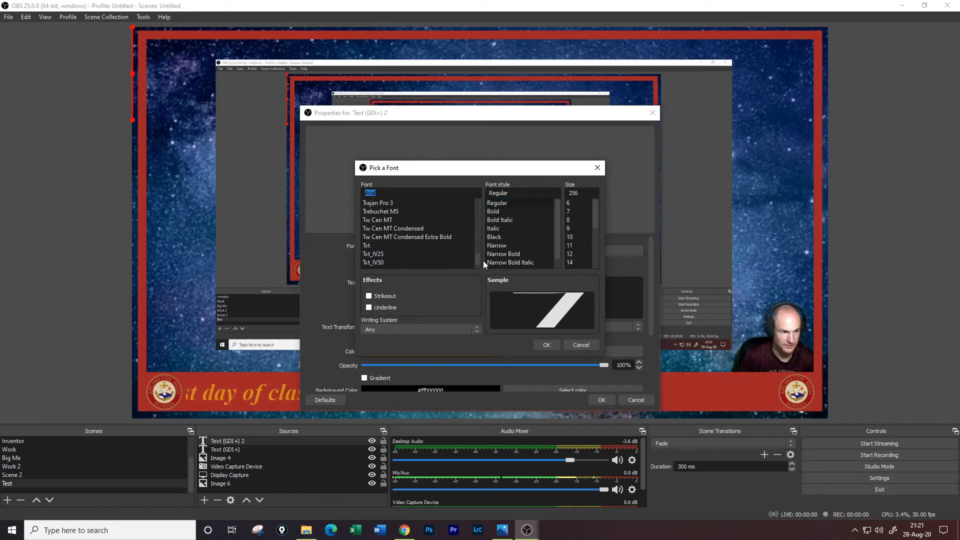
scroll(458, 244, up, 2)
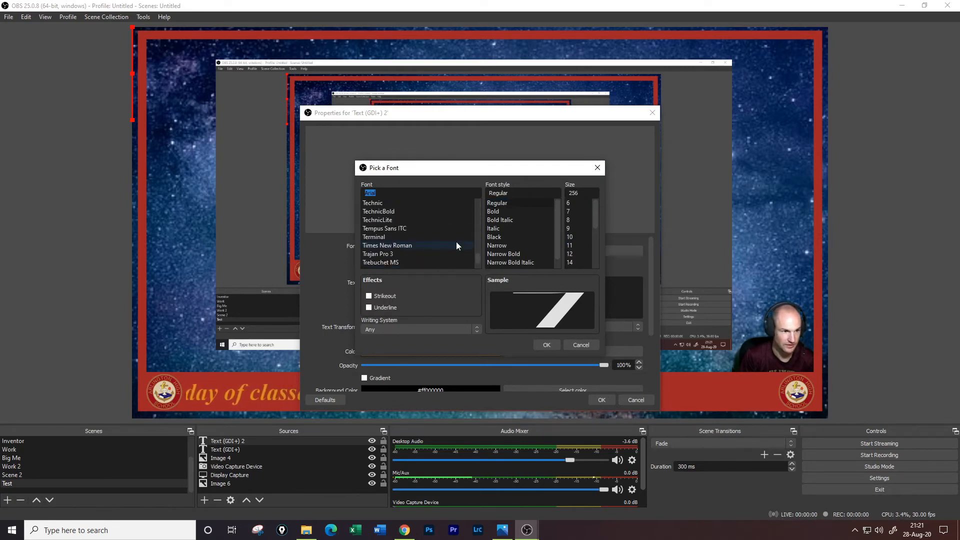
click(424, 246)
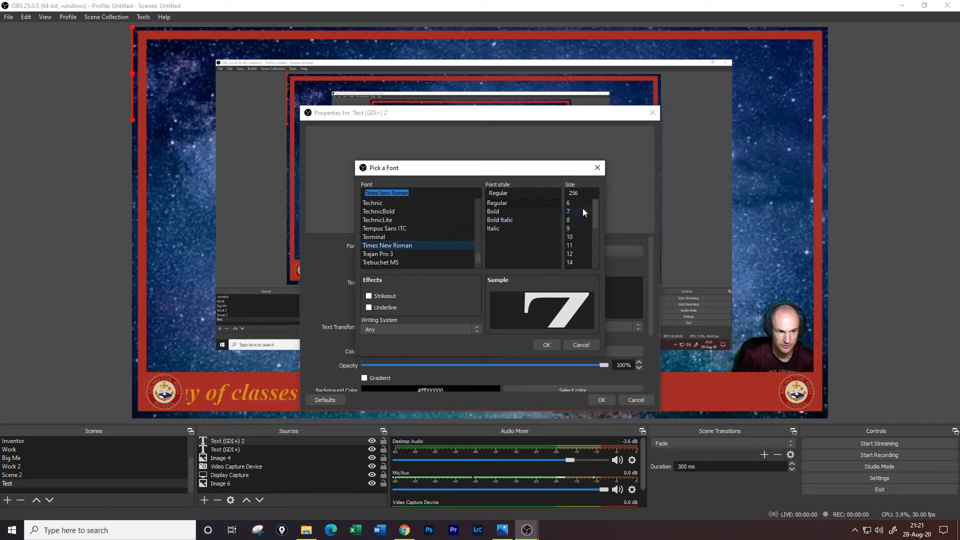
click(530, 219)
drag(595, 214, 594, 274)
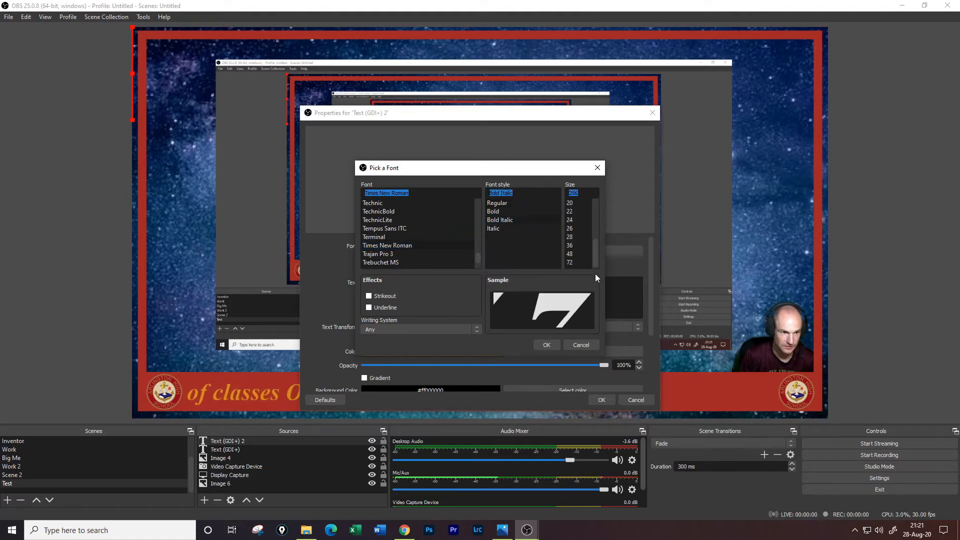
click(584, 263)
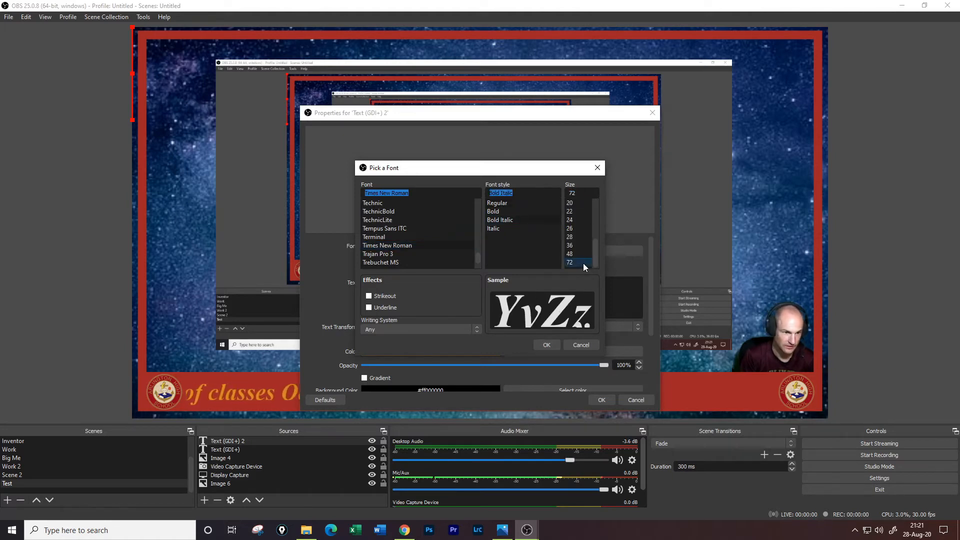
click(547, 344)
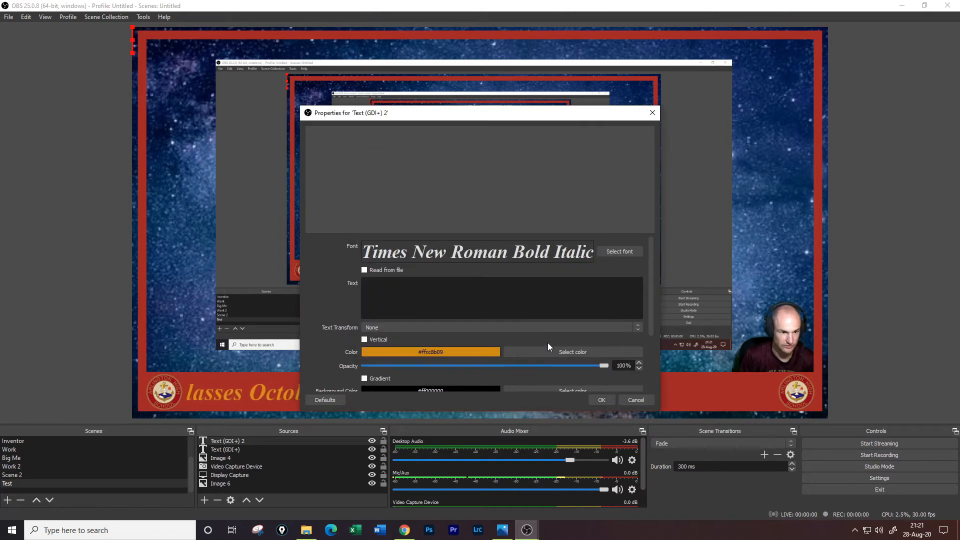
Step: Enter the presenter's title and surname as the text of the new source
click(438, 303)
text(Mr Br)
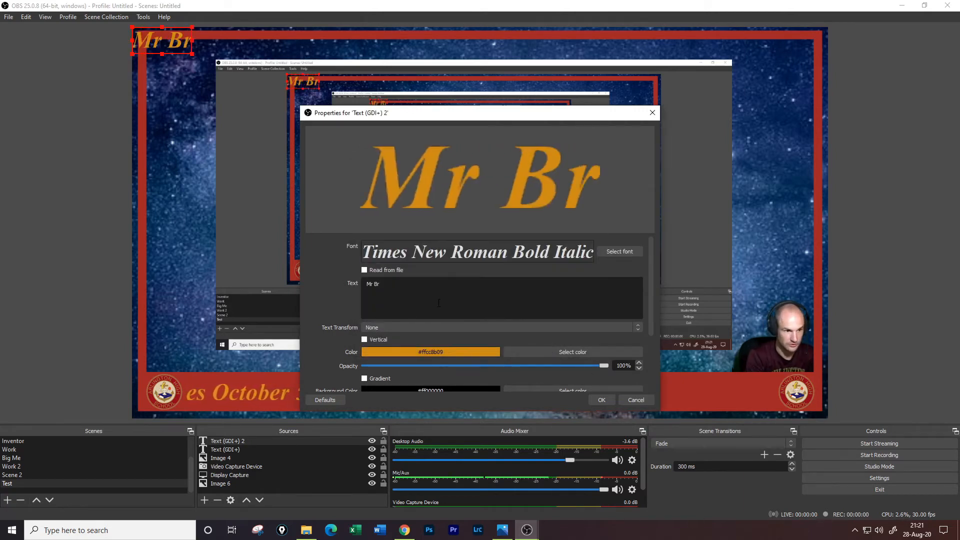
text(aun)
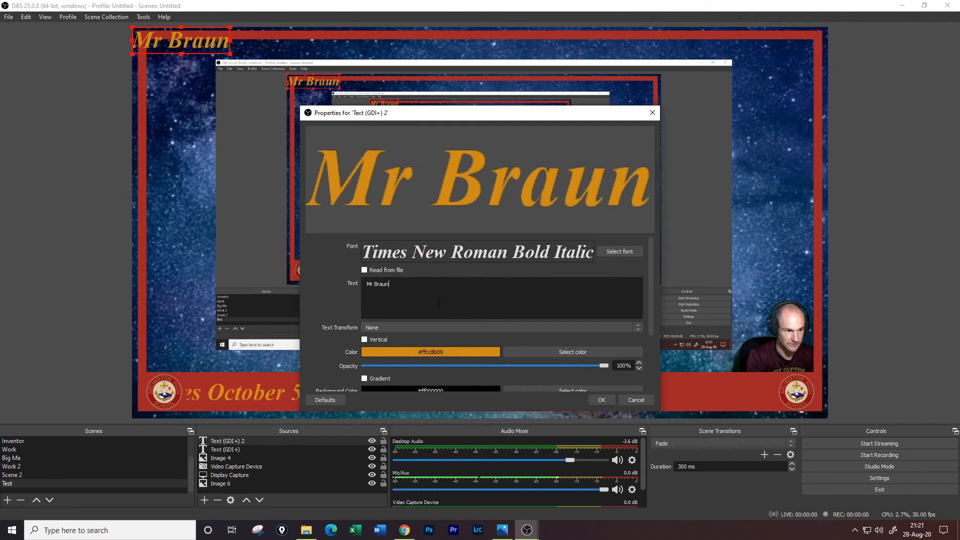
Step: Confirm the presenter name text and place it on the red banner, just before the school logo at its far end
click(596, 400)
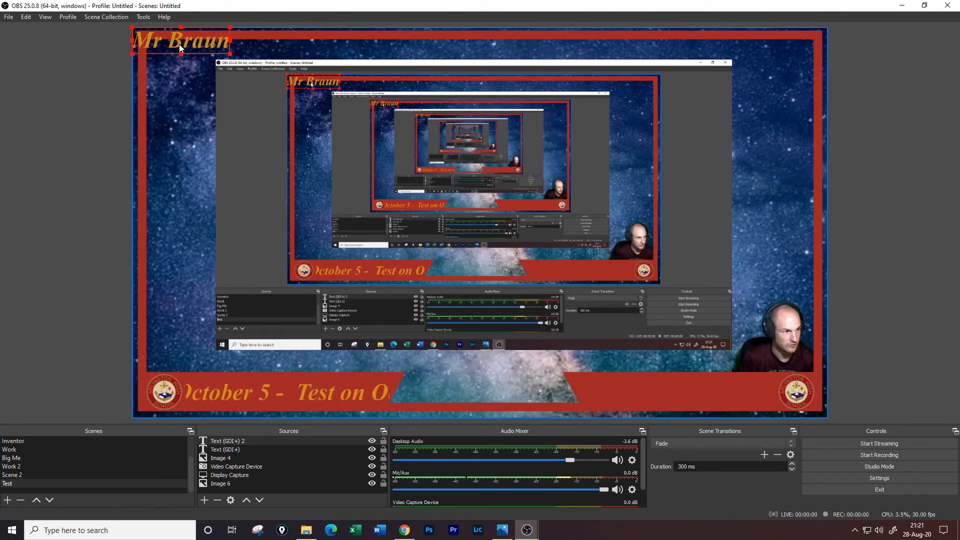
drag(178, 44, 689, 398)
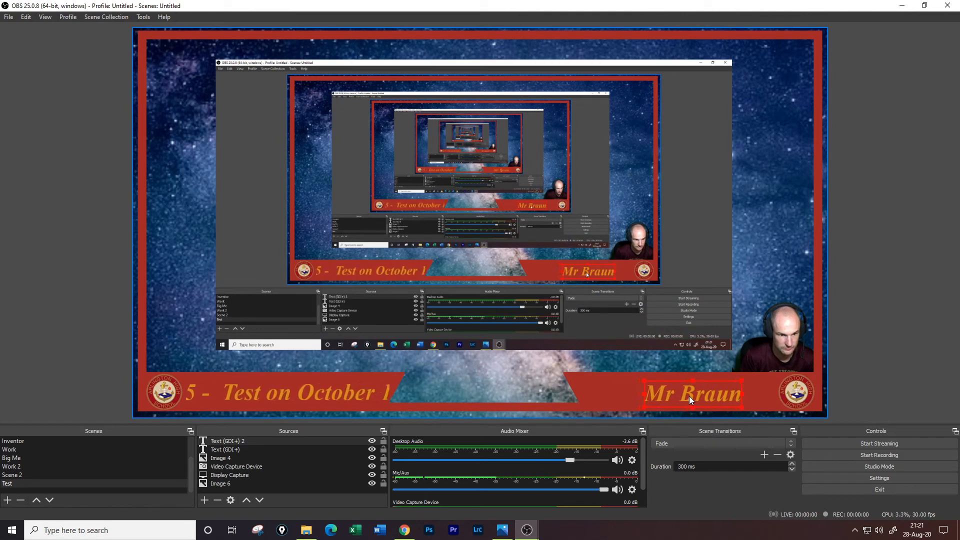
click(802, 293)
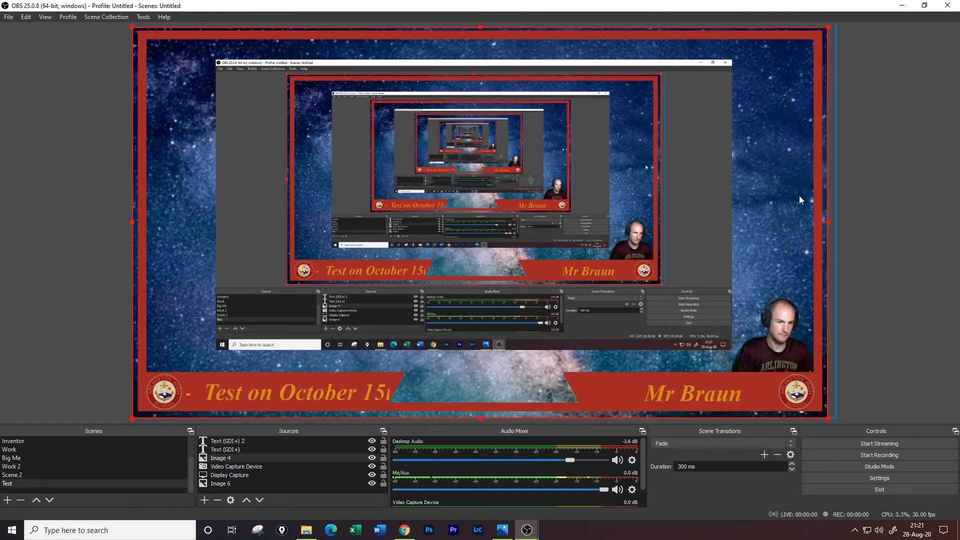
Step: View the Work 2 scene for comparison, and toggle the webcam source's visibility off and on in the Test scene
click(16, 470)
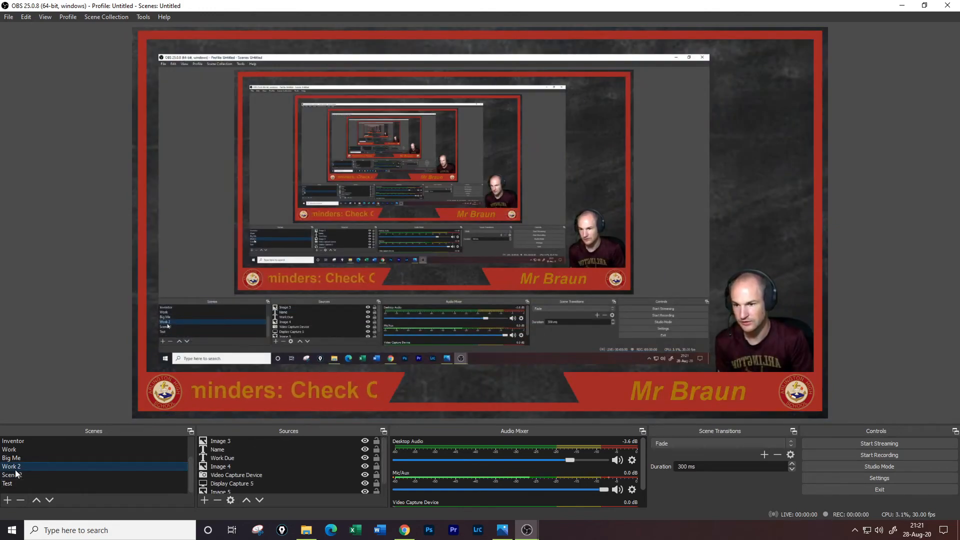
click(15, 483)
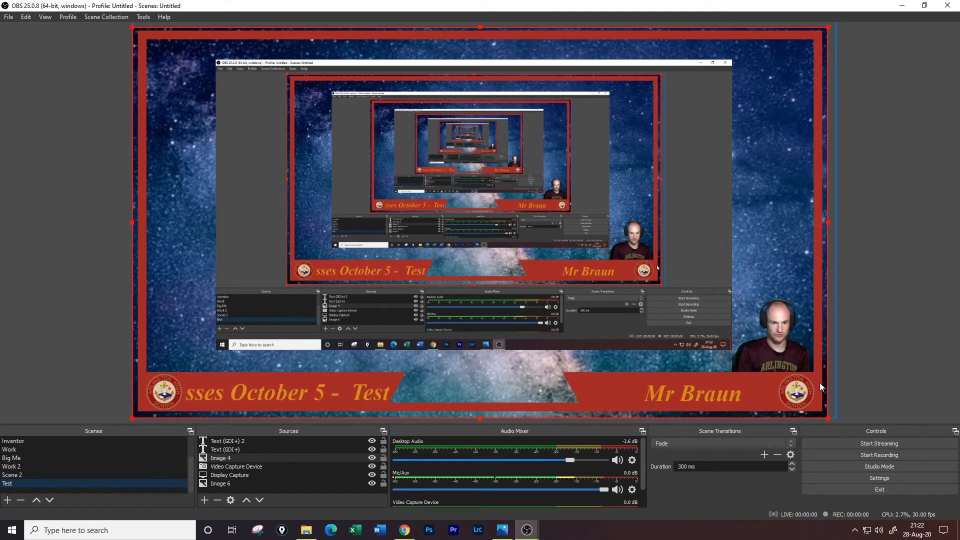
click(797, 351)
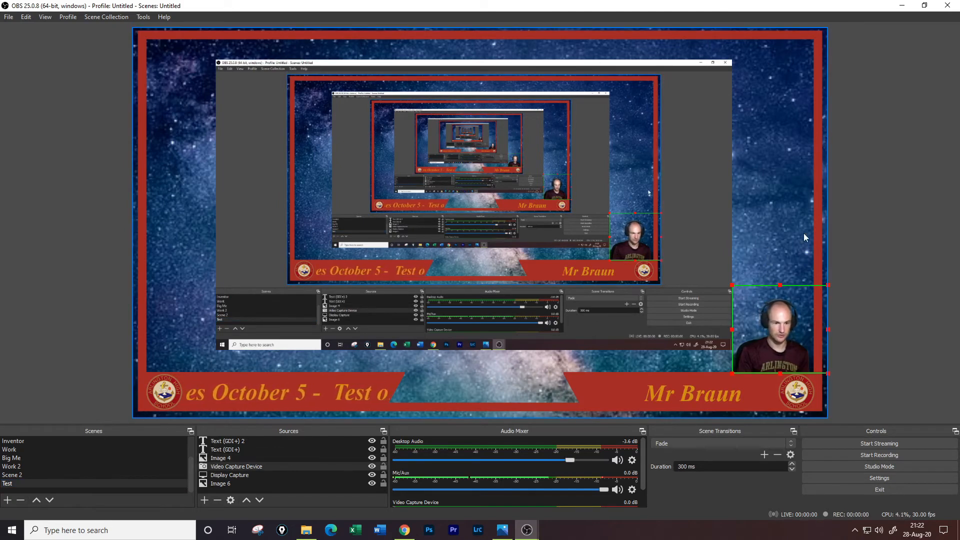
click(372, 466)
click(372, 466)
click(372, 466)
click(371, 467)
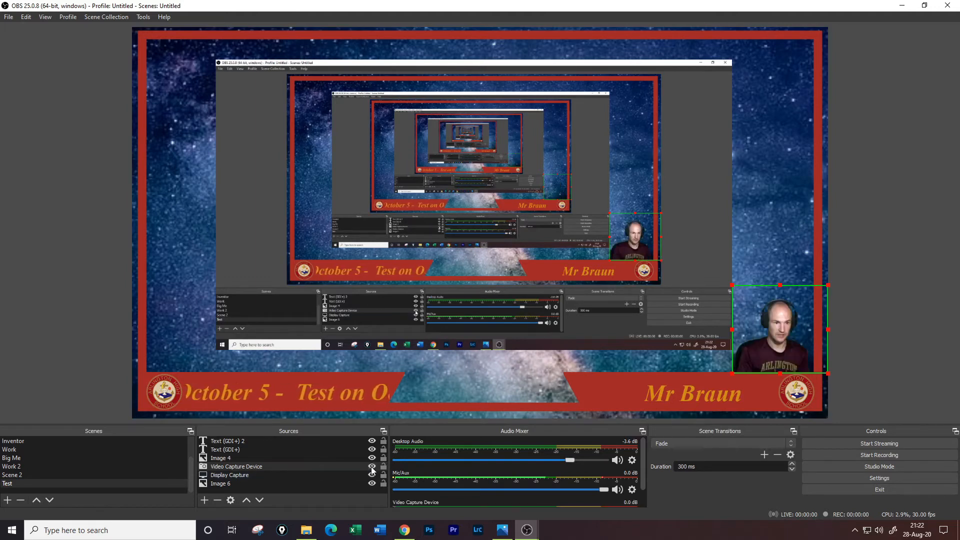
Step: In the Work 2 scene, change the Work Due text to "Reminders: Check Classroom for due dates - Test next Wednesday"
click(23, 466)
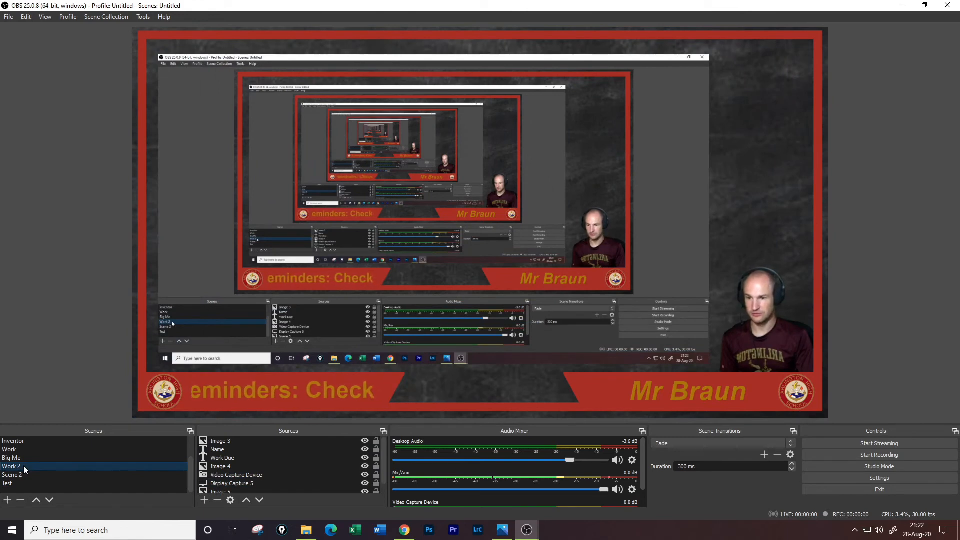
click(223, 398)
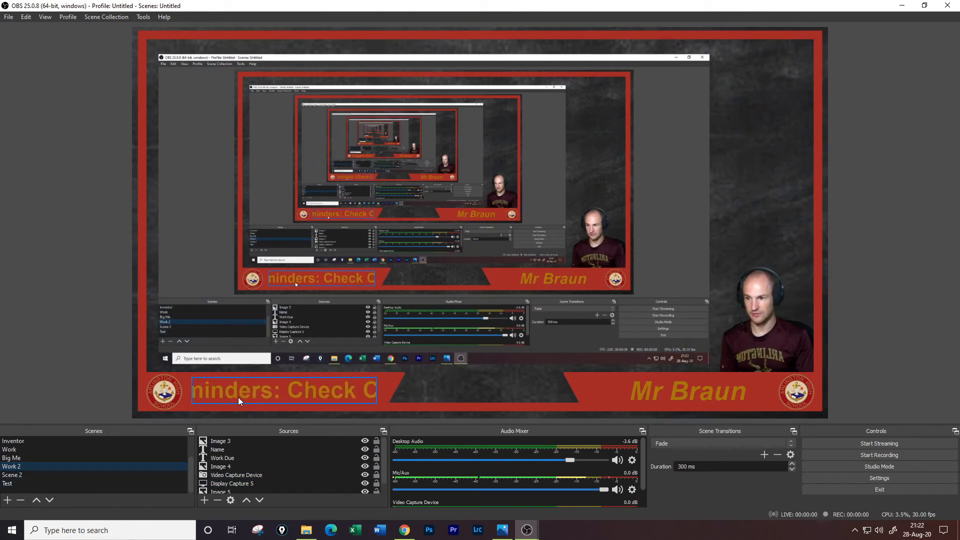
click(238, 397)
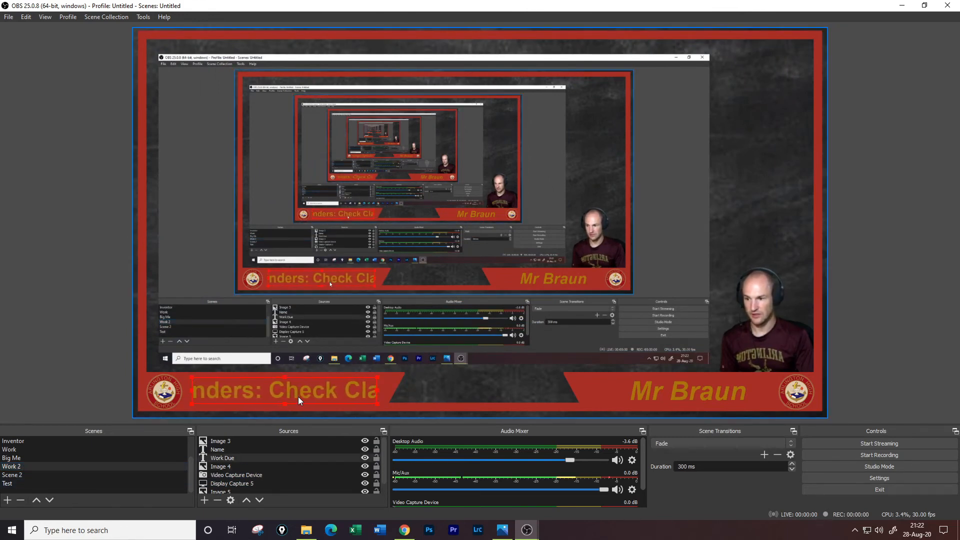
double_click(226, 458)
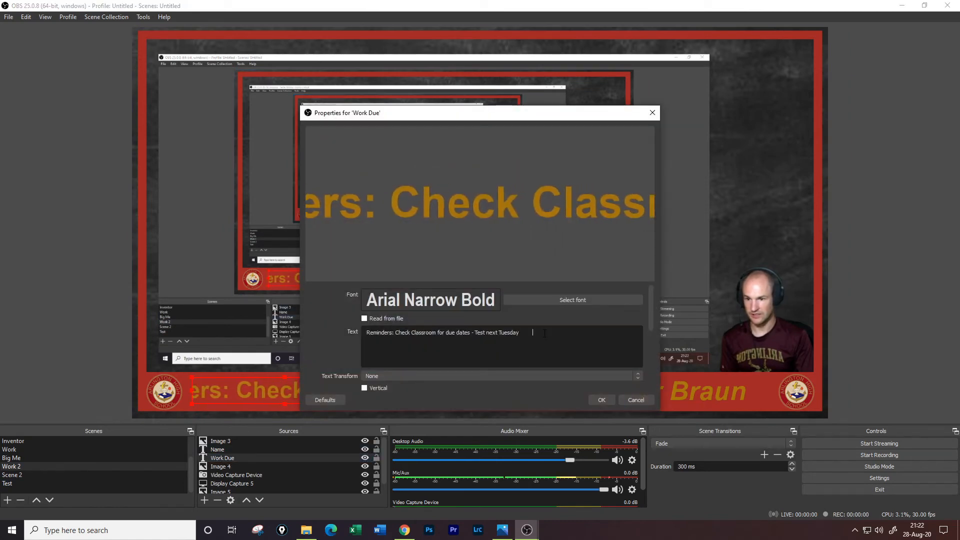
double_click(509, 333)
key(BackSpace)
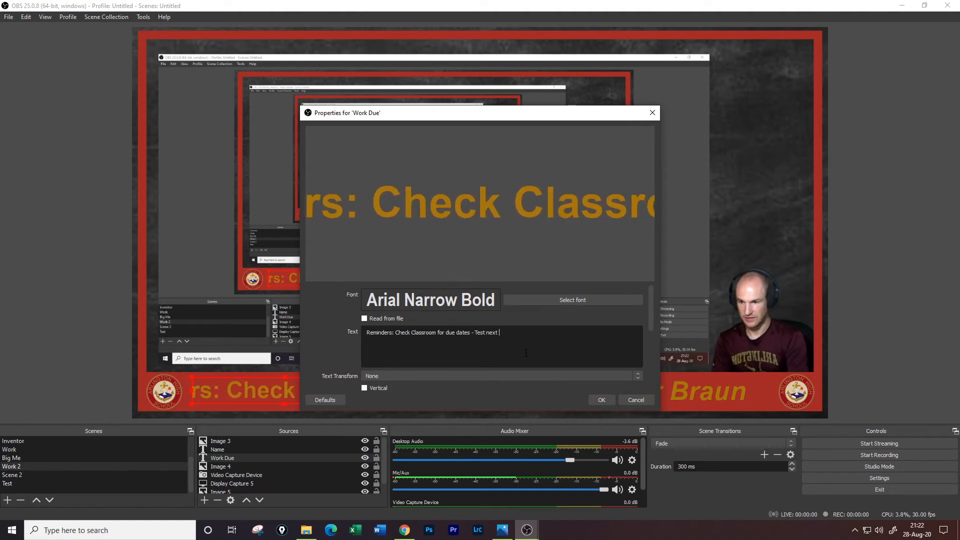
text(Wednesday)
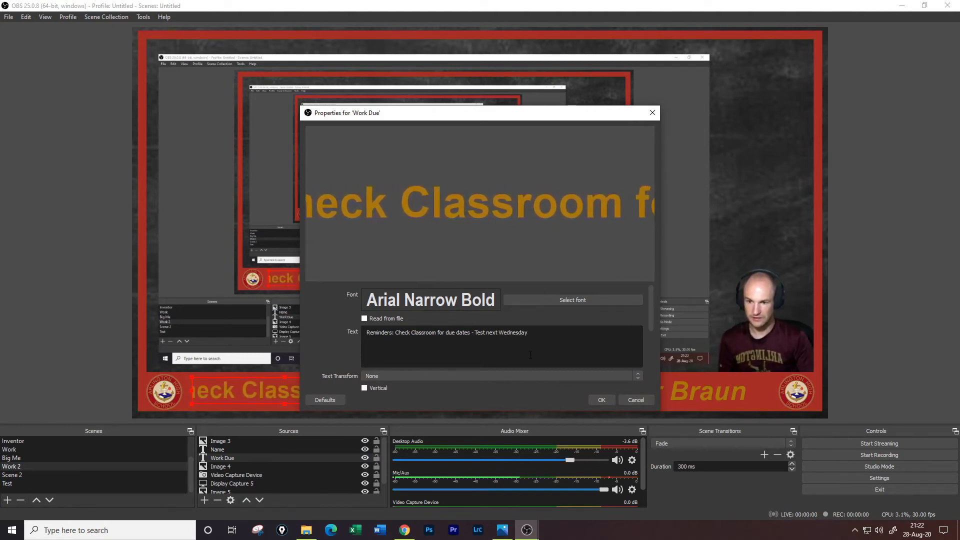
click(602, 400)
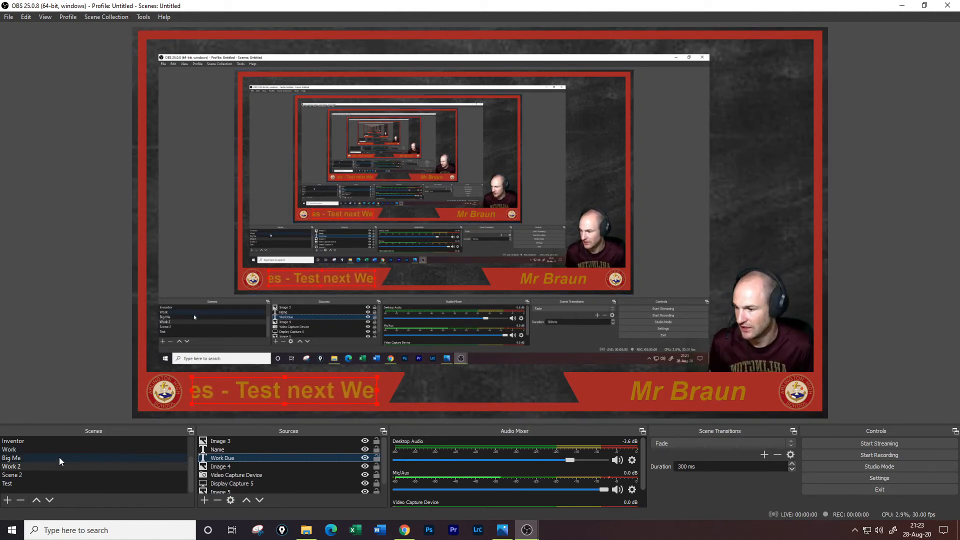
Step: Return to the Test scene, and download the OBS-VirtualCam 2.0.4 installer from the OBS Forums in Chrome
click(41, 482)
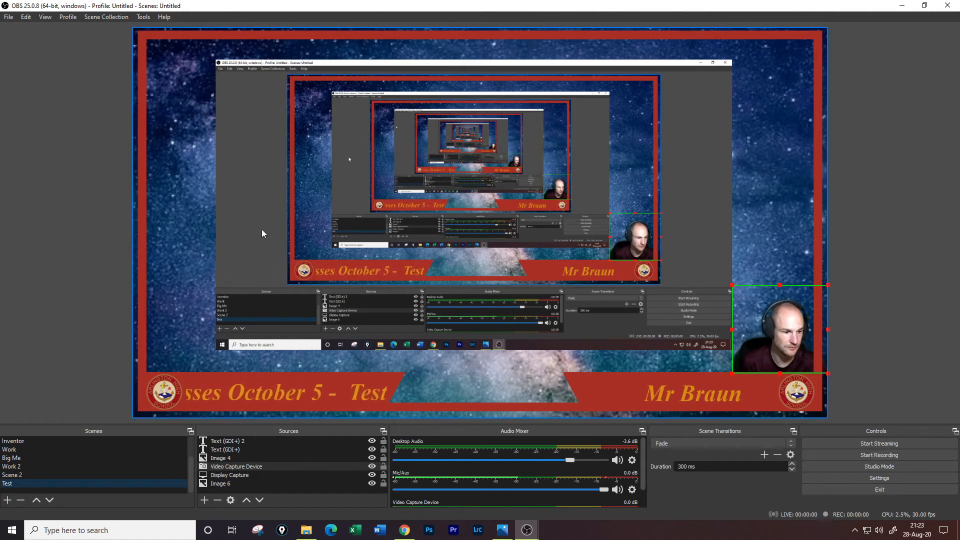
click(405, 488)
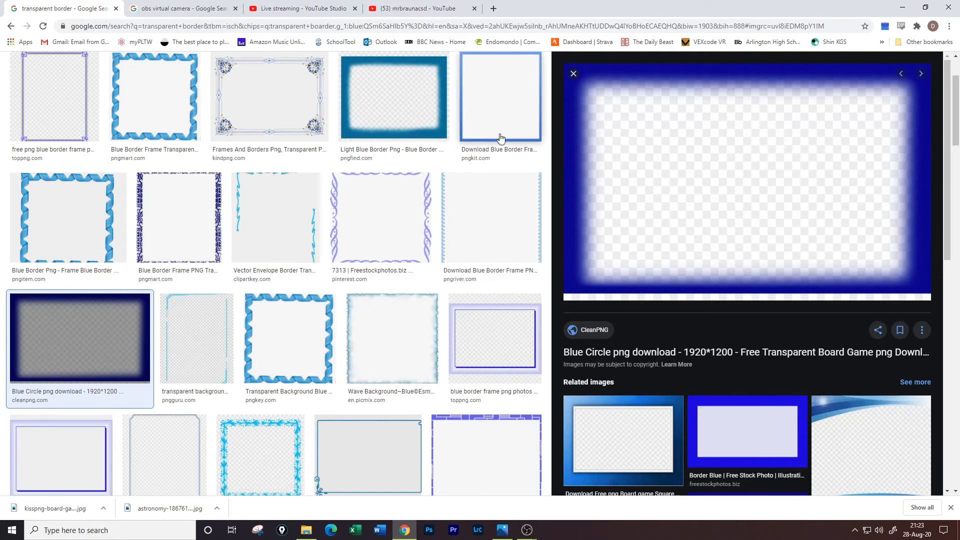
click(157, 9)
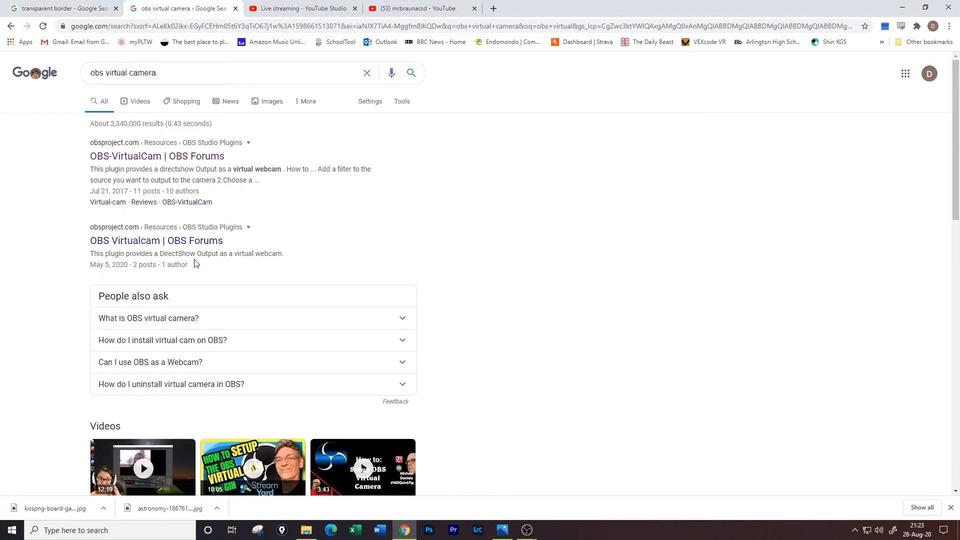
click(134, 159)
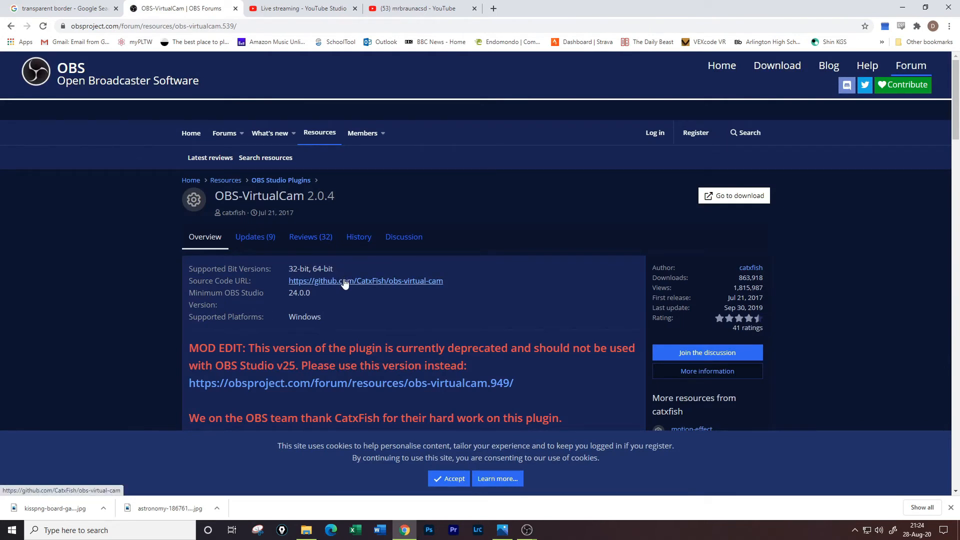
click(730, 203)
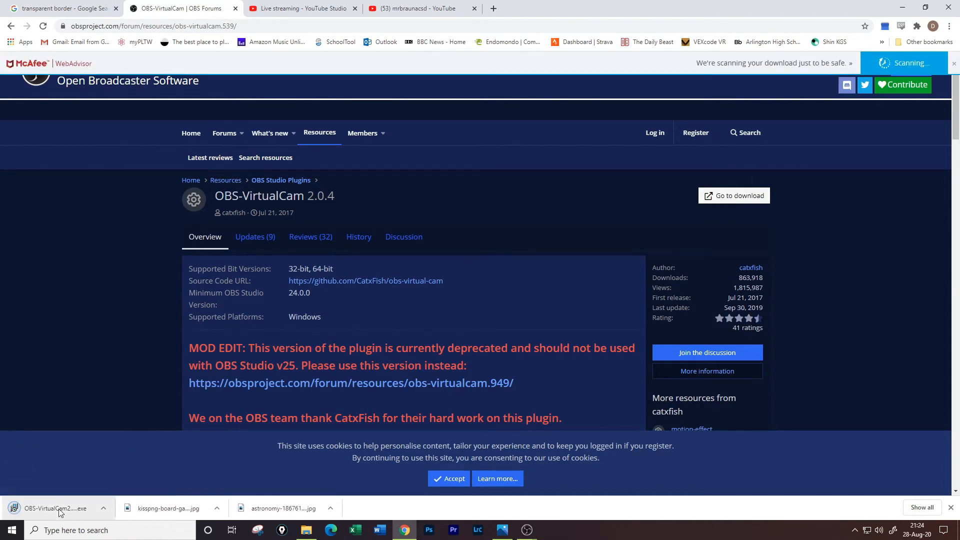
Step: Walk through the OBS-VirtualCam setup, accepting the license and the option for 4 virtual cameras, and exit without installing
click(59, 513)
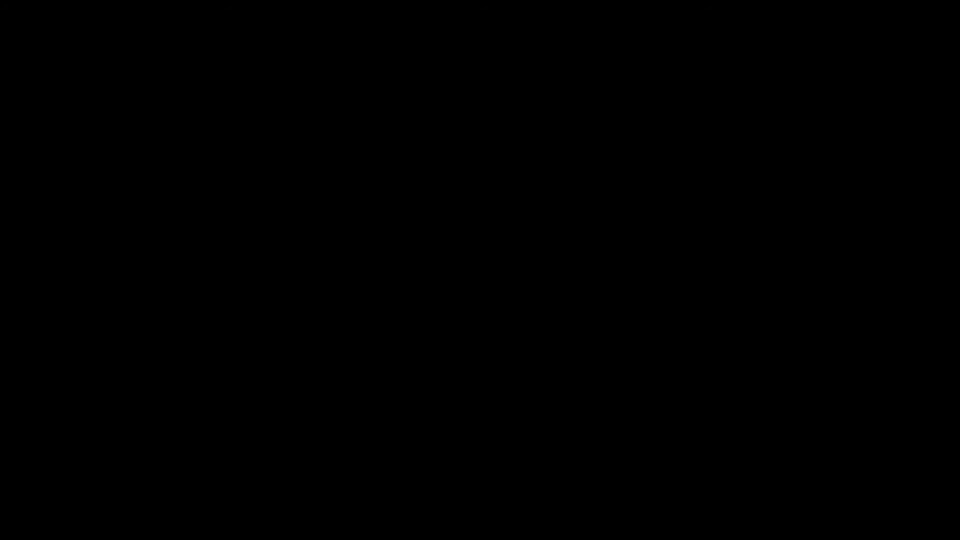
click(420, 314)
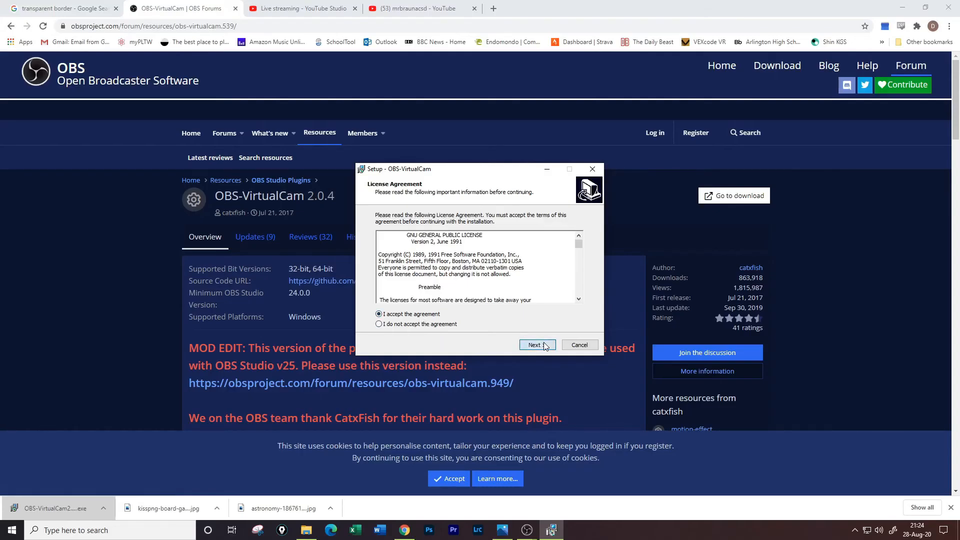
click(546, 346)
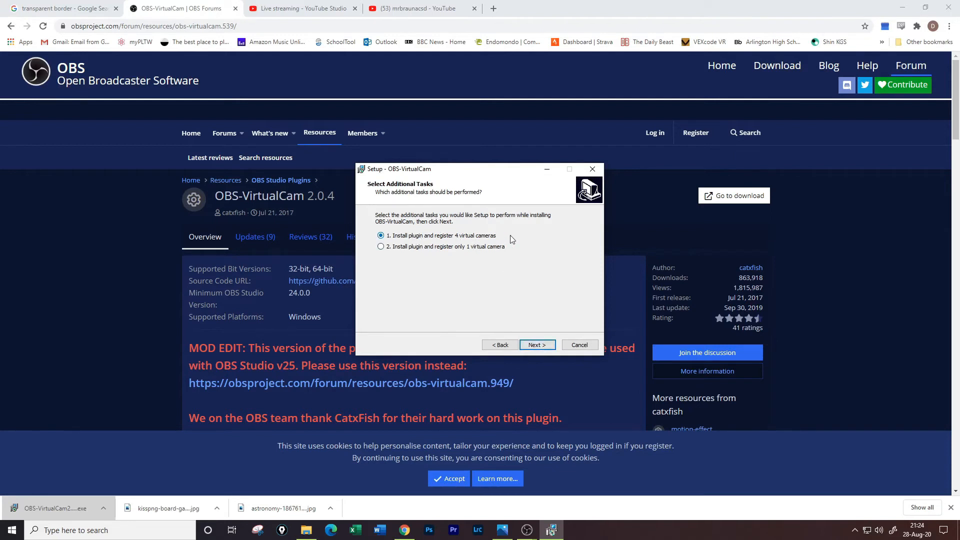
click(534, 347)
click(572, 344)
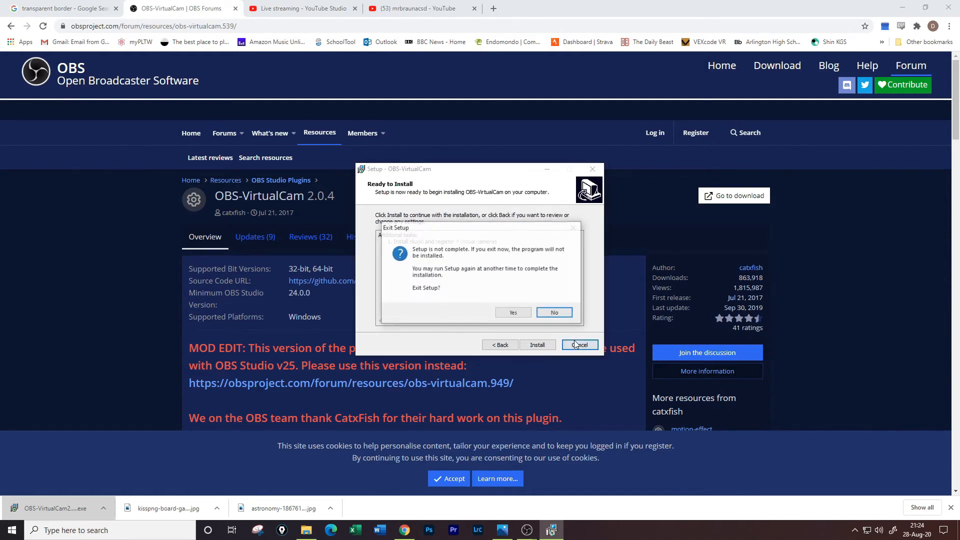
click(510, 311)
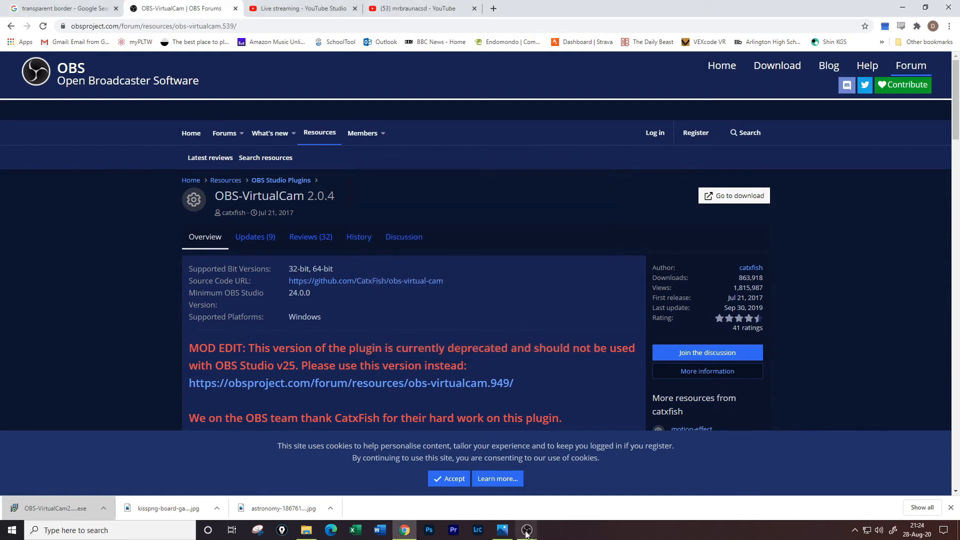
Step: Switch to OBS Studio and inspect the VirtualCam plugin's settings
mouse_move(527, 535)
click(498, 501)
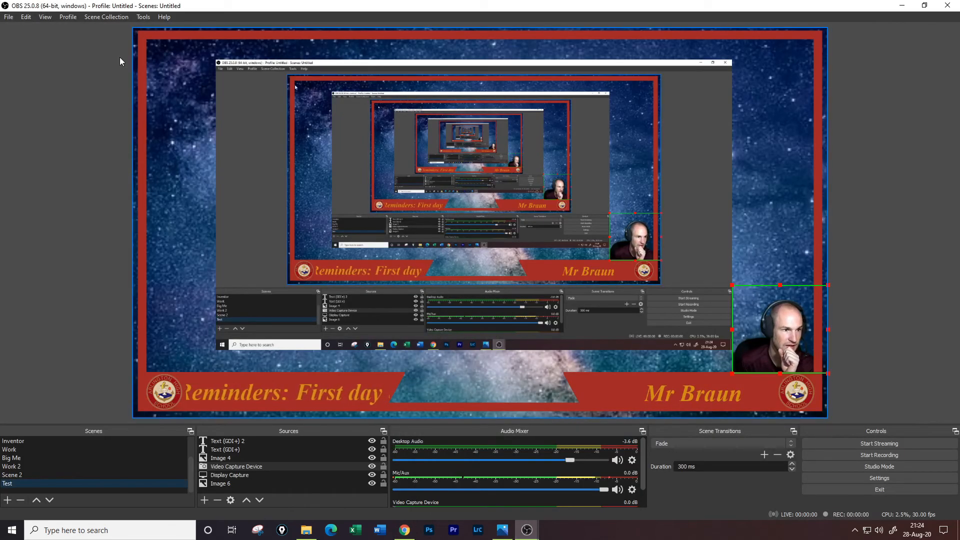
click(143, 16)
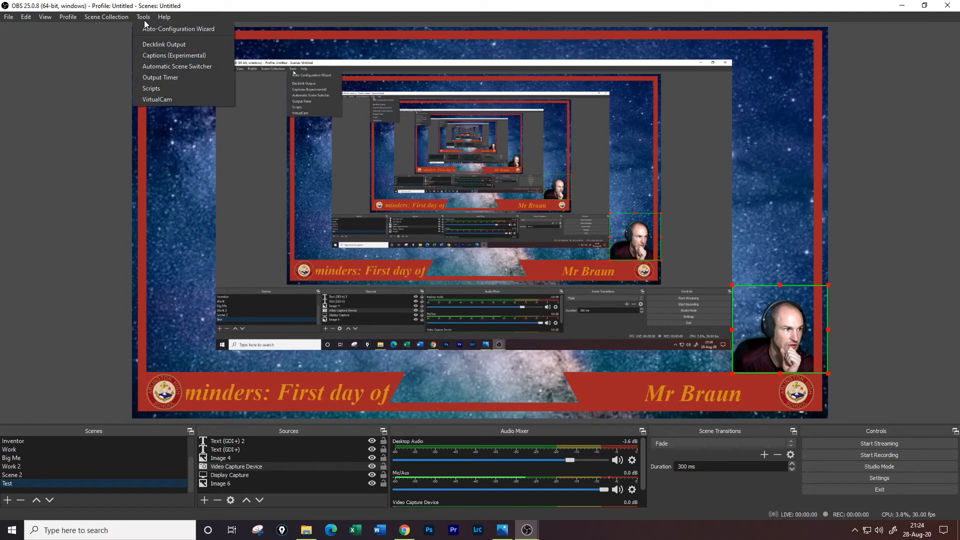
click(164, 99)
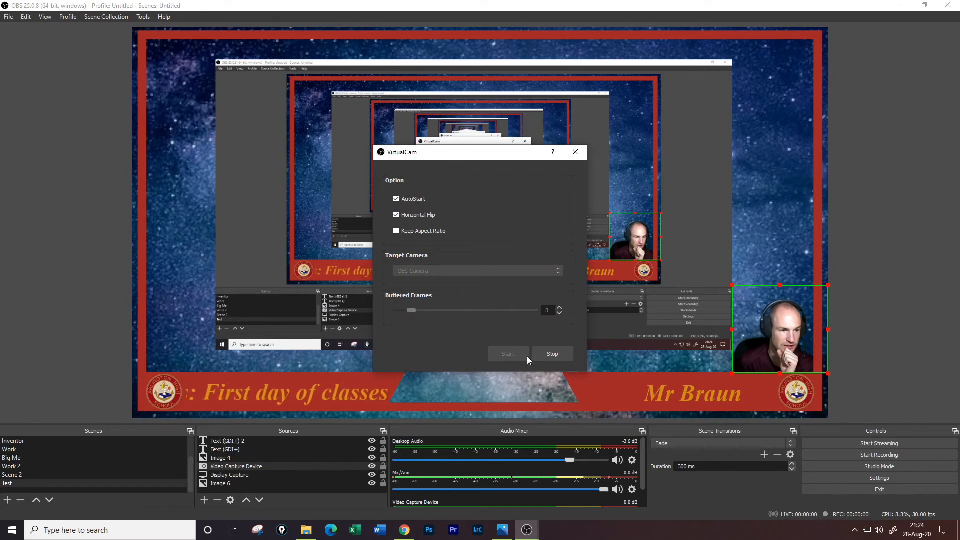
click(575, 152)
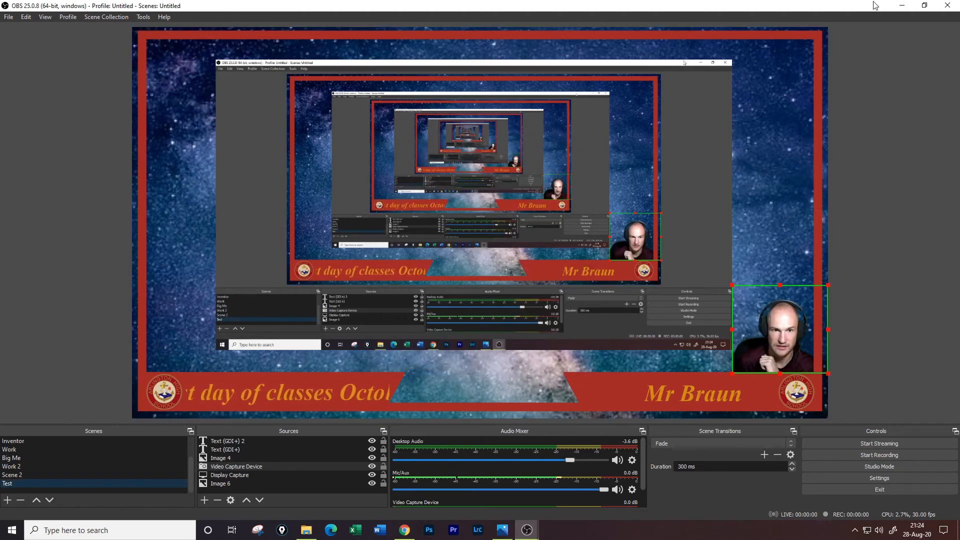
Step: Switch to Chrome, find Google Meet with a search for "google meet" in a new tab, and start an instant meeting
click(898, 5)
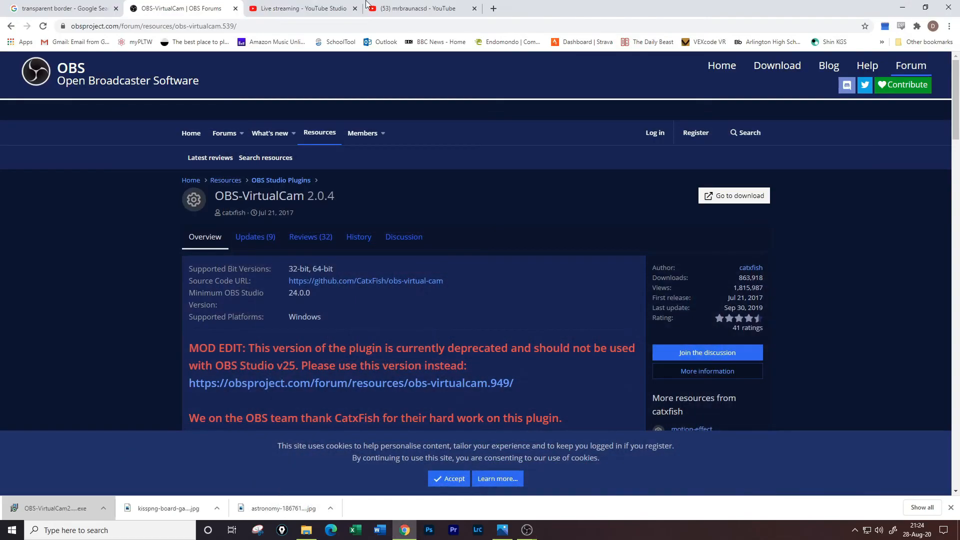
click(490, 8)
text(google meet)
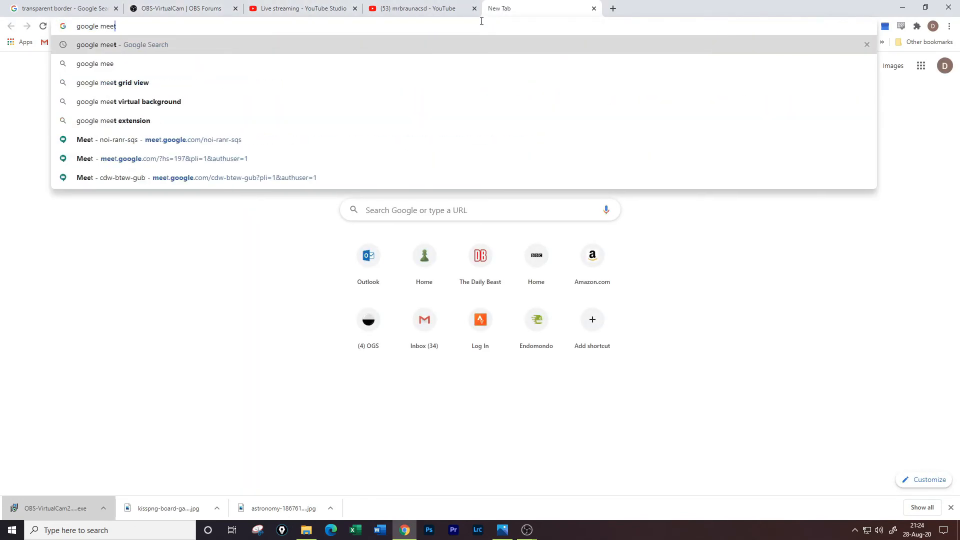
key(Return)
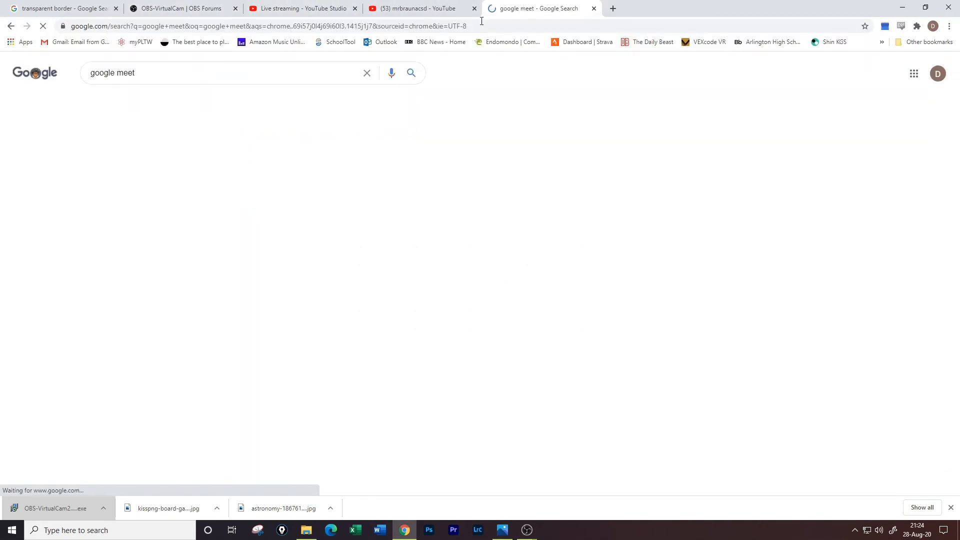
click(140, 191)
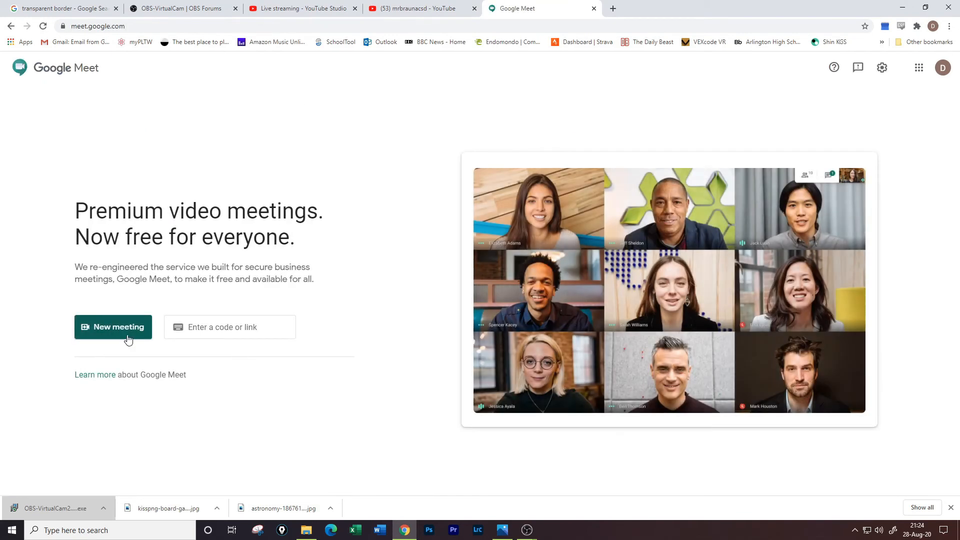
click(129, 340)
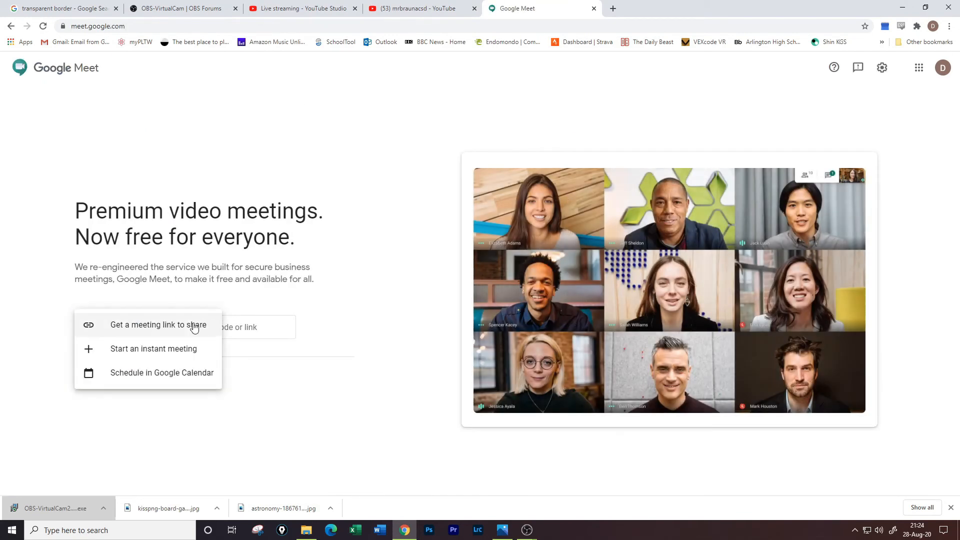
click(133, 353)
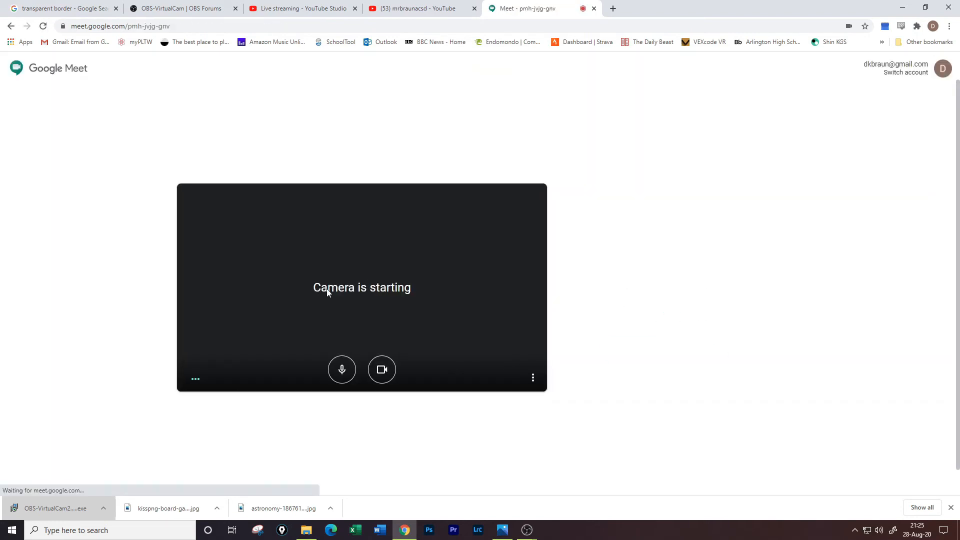
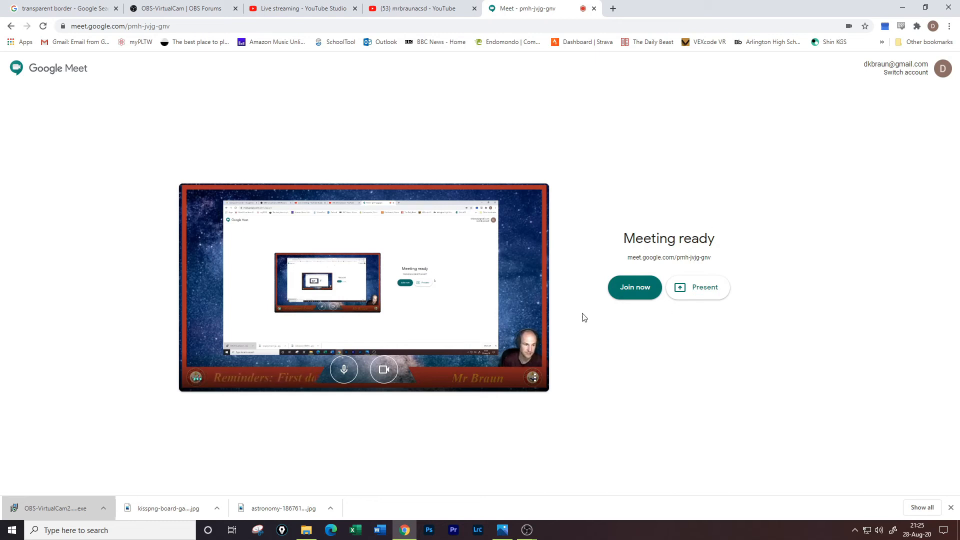
Step: Set the meeting's camera to c922 Pro Stream Webcam in the video settings
click(538, 387)
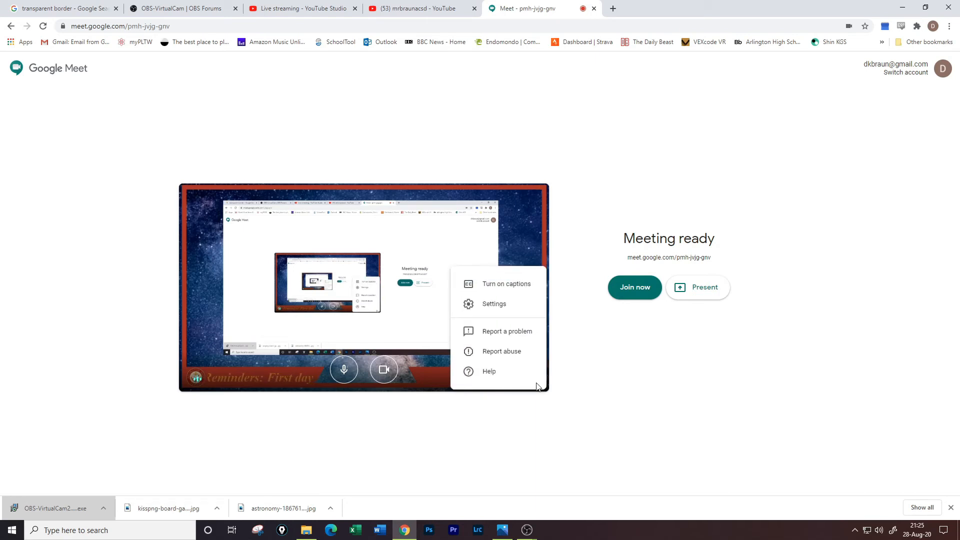
click(535, 304)
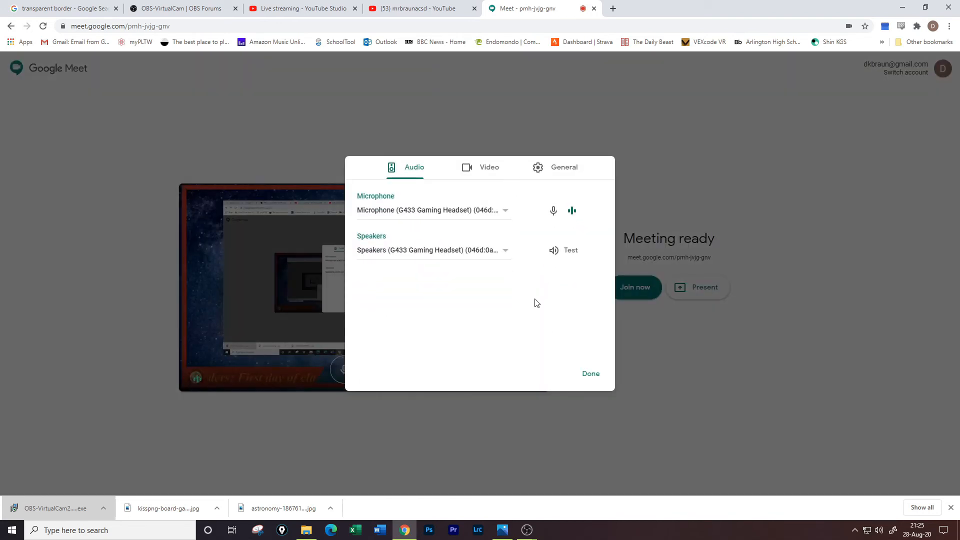
click(472, 169)
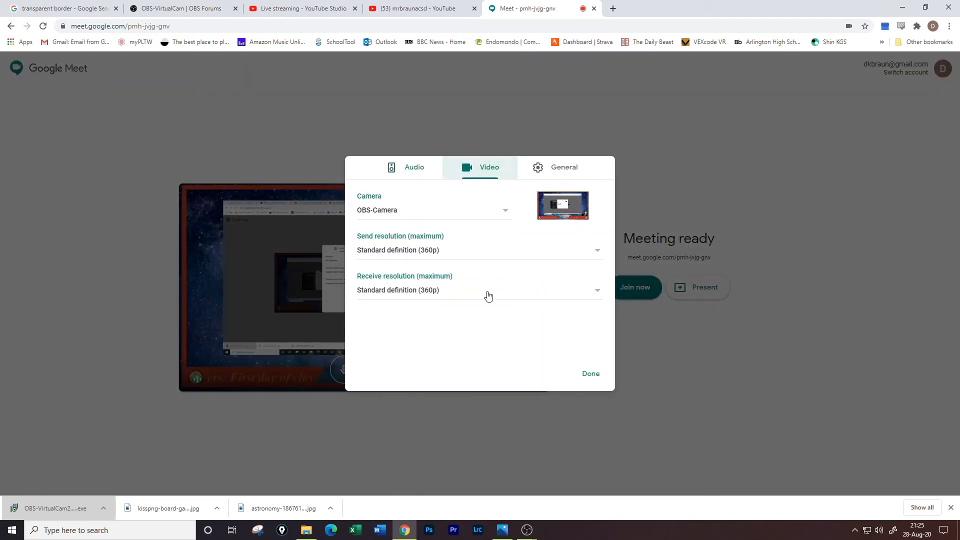
click(396, 211)
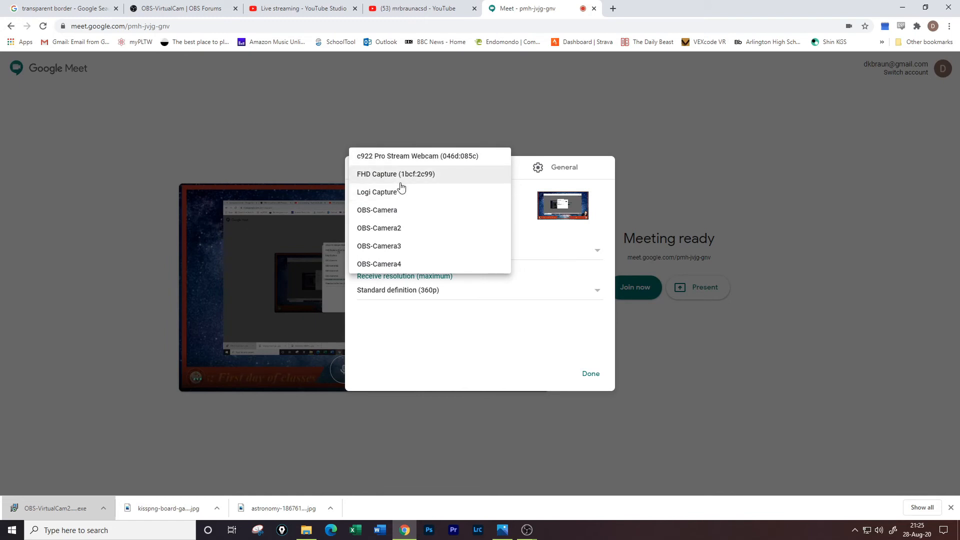
click(399, 156)
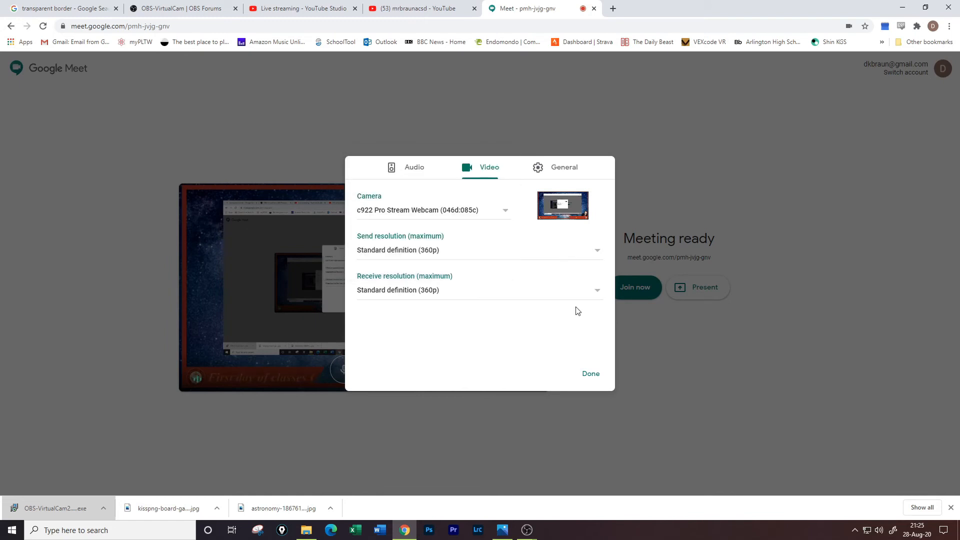
click(587, 374)
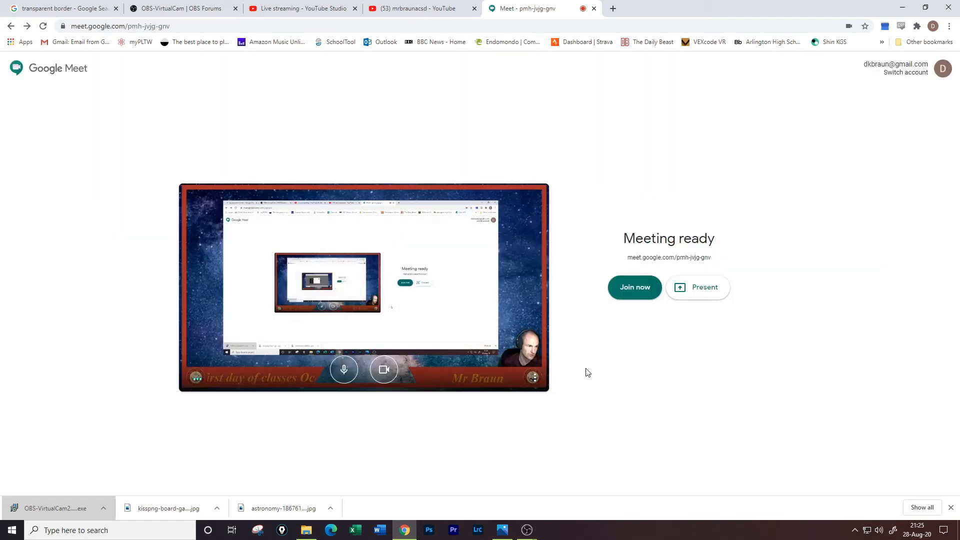
Step: Set the meeting's camera to OBS-Camera and the maximum send resolution to High definition (720p)
click(535, 377)
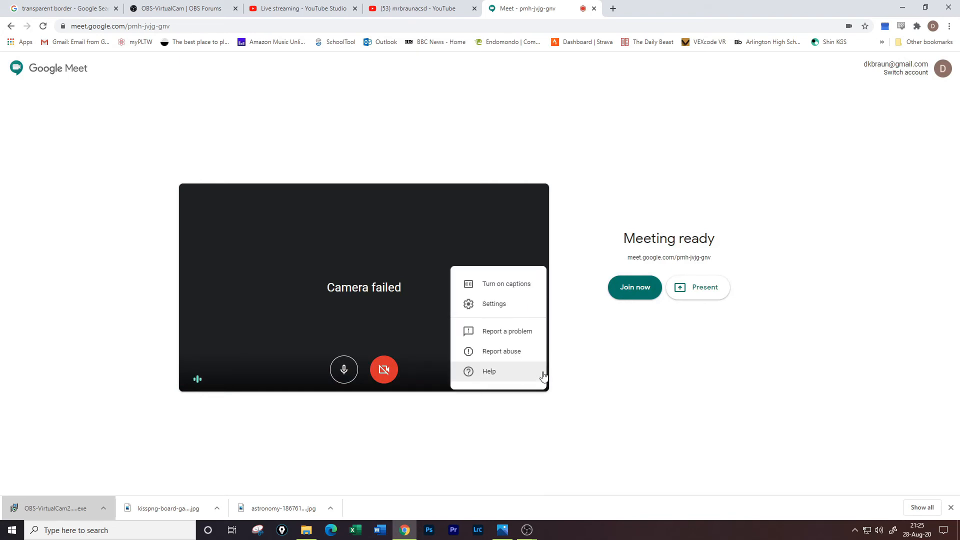
click(514, 309)
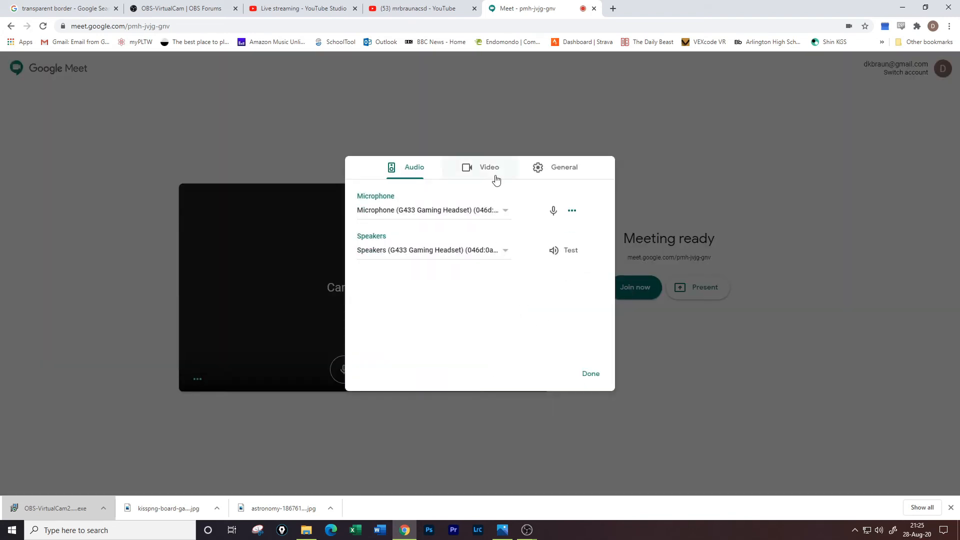
click(495, 172)
click(449, 213)
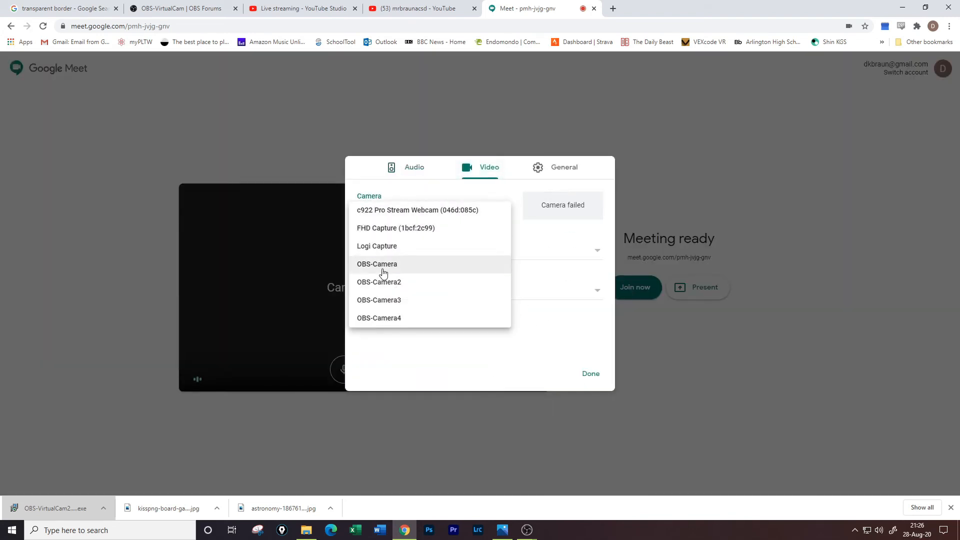
click(383, 266)
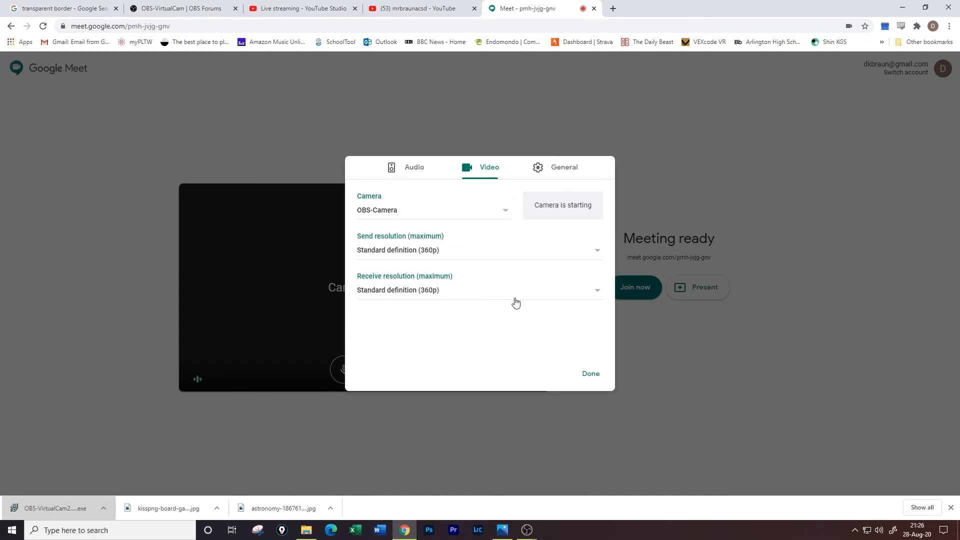
click(426, 249)
click(419, 234)
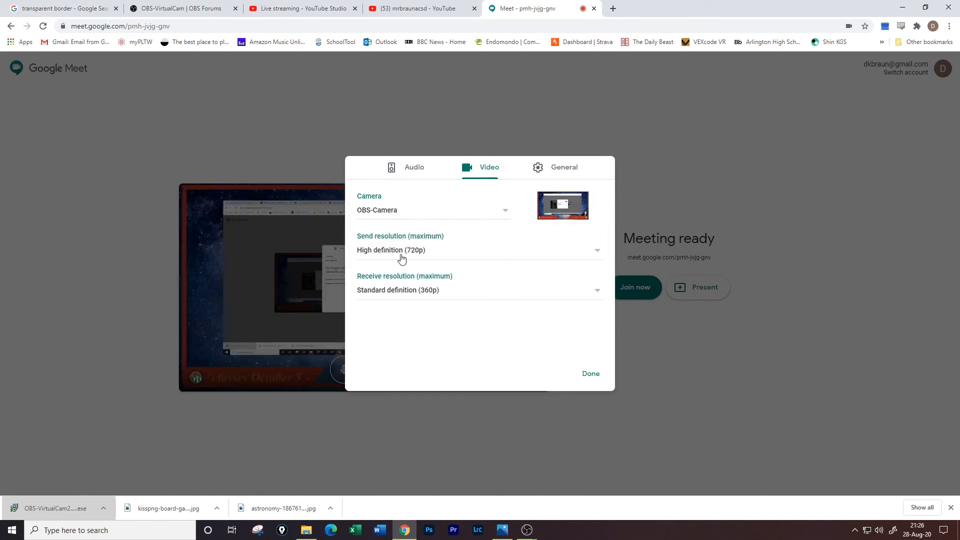
click(590, 374)
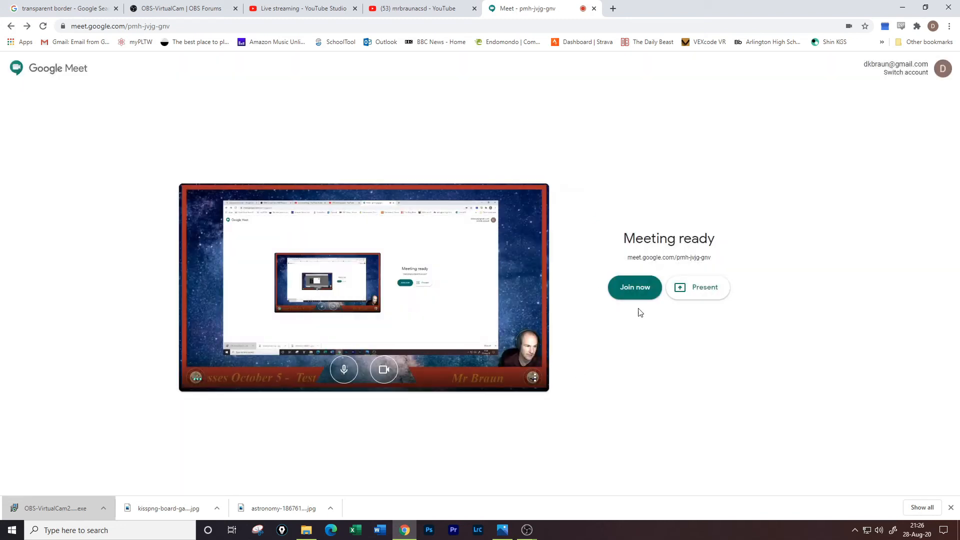
Step: Join the meeting and dismiss the Add others dialog
click(636, 290)
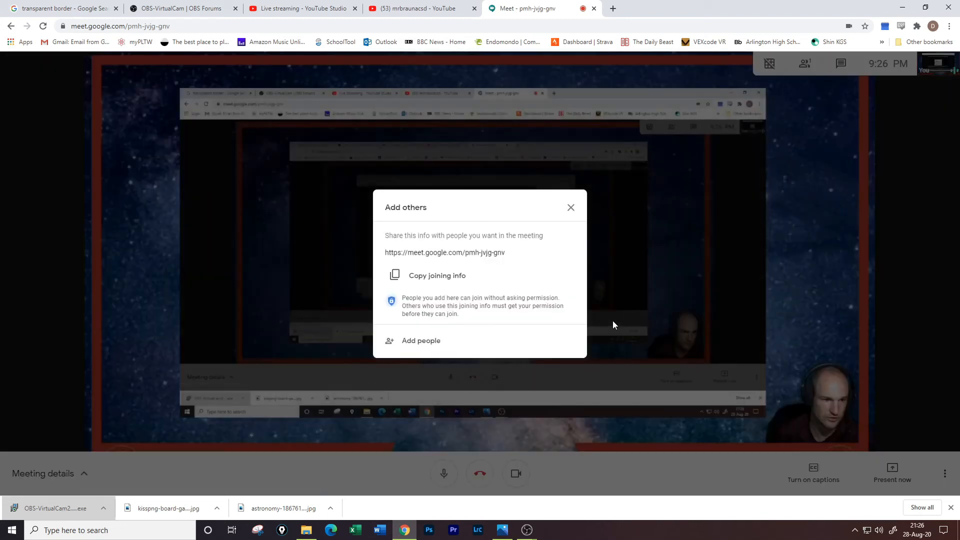
click(570, 208)
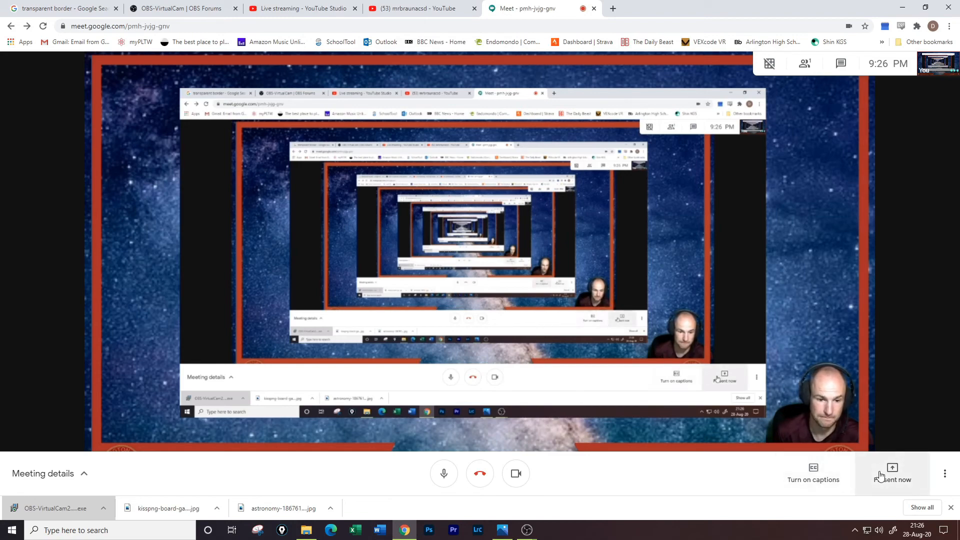
Step: View the meeting in full screen, return to the normal window view, and close the meeting tab
key(F11)
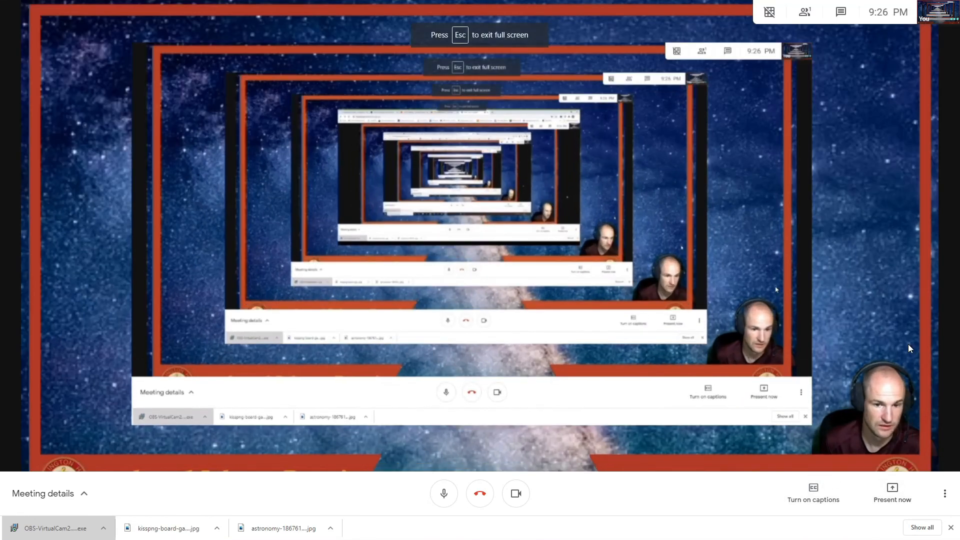
key(F11)
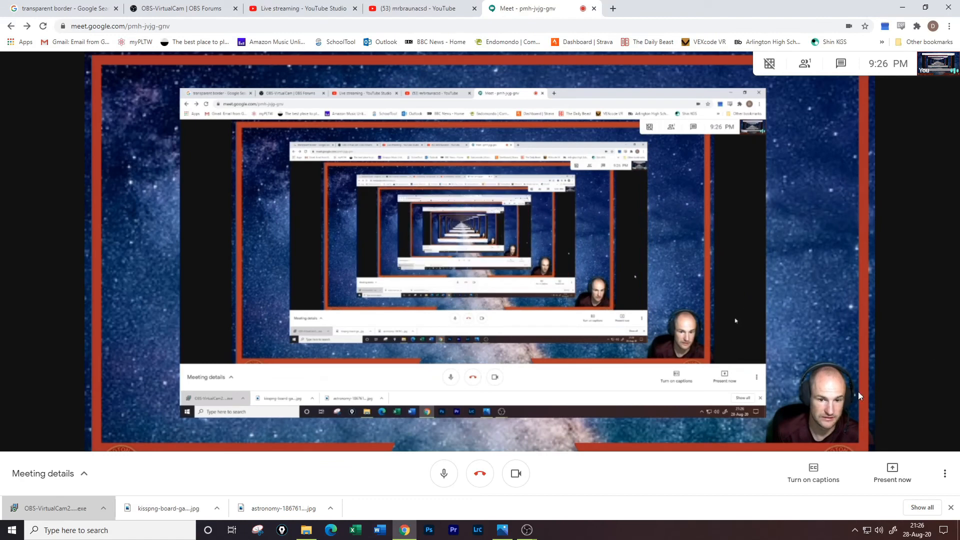
click(944, 473)
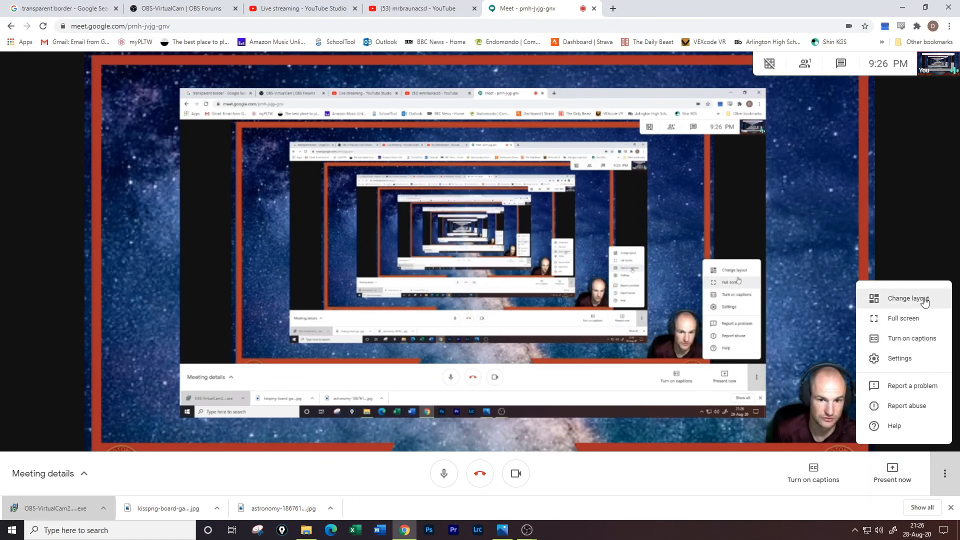
click(902, 318)
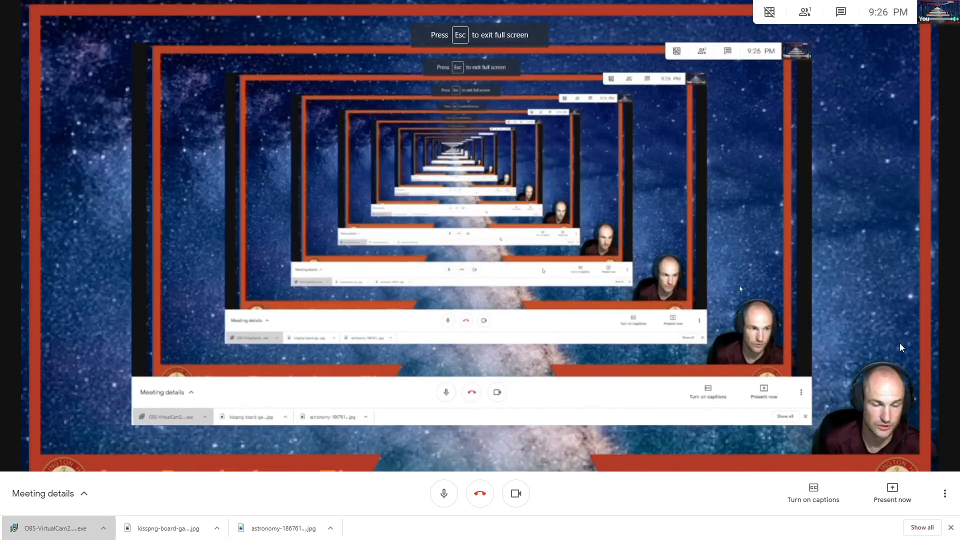
key(Escape)
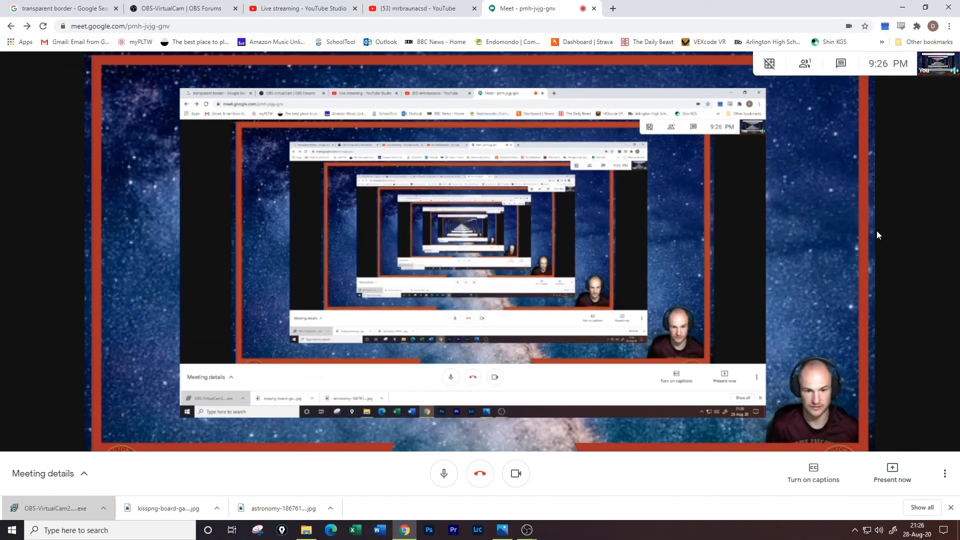
click(593, 9)
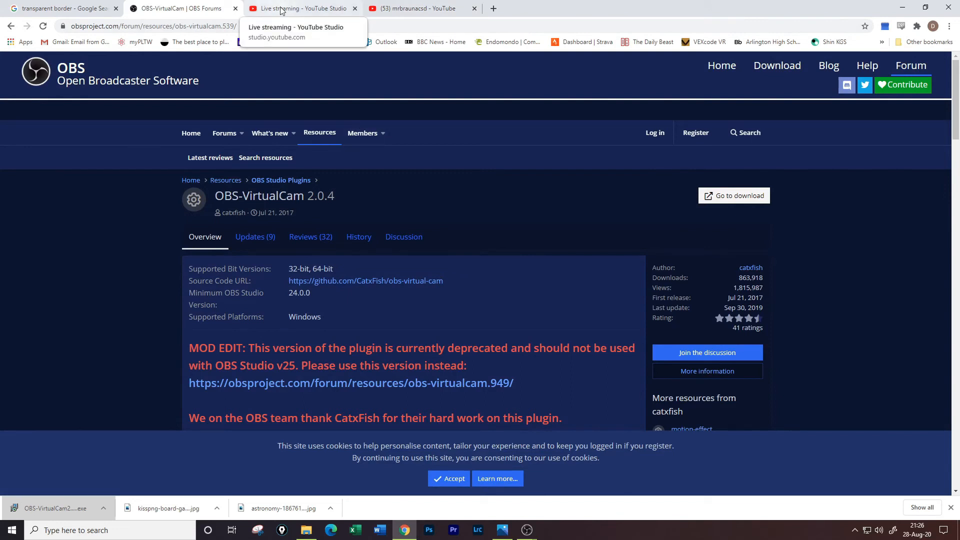
Step: Open the own YouTube channel in YouTube Studio and create a new live stream with Go live
click(388, 10)
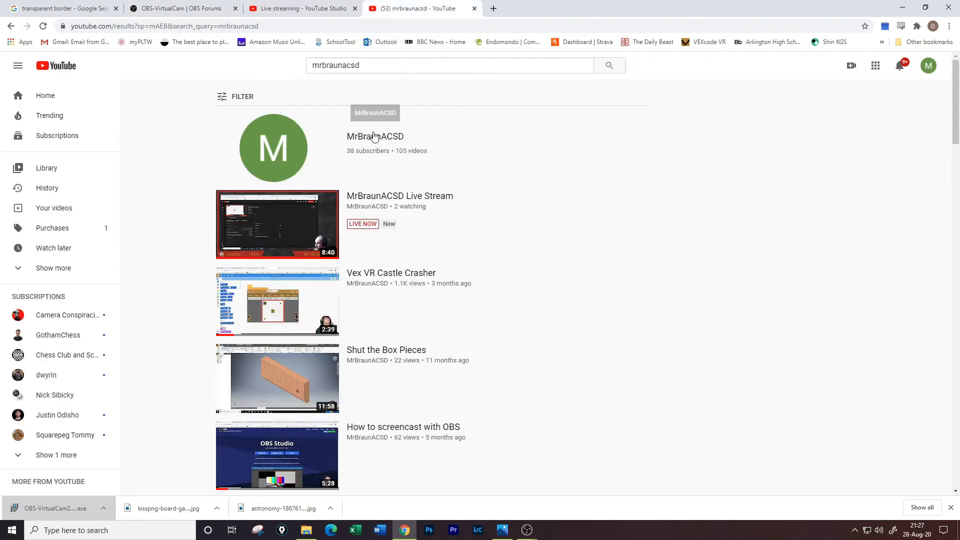
click(533, 182)
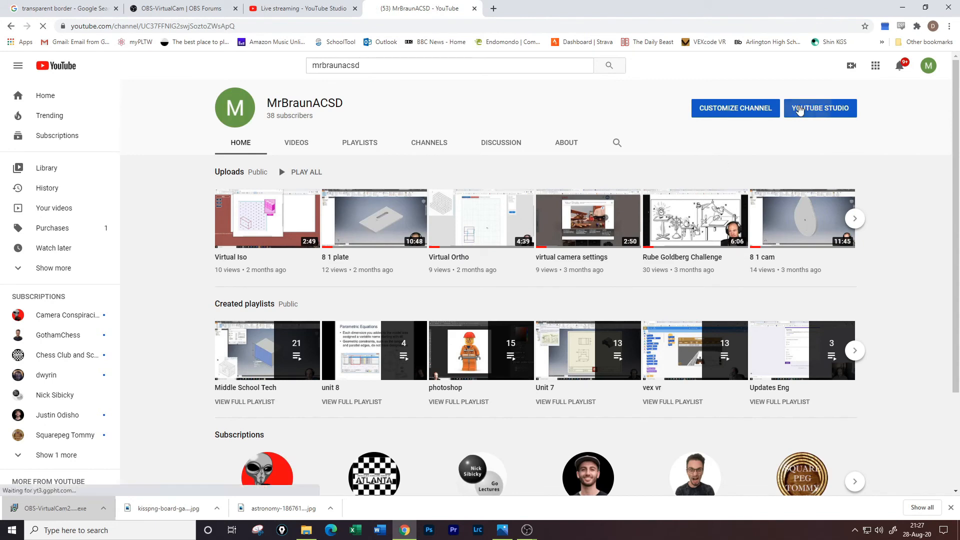
click(814, 108)
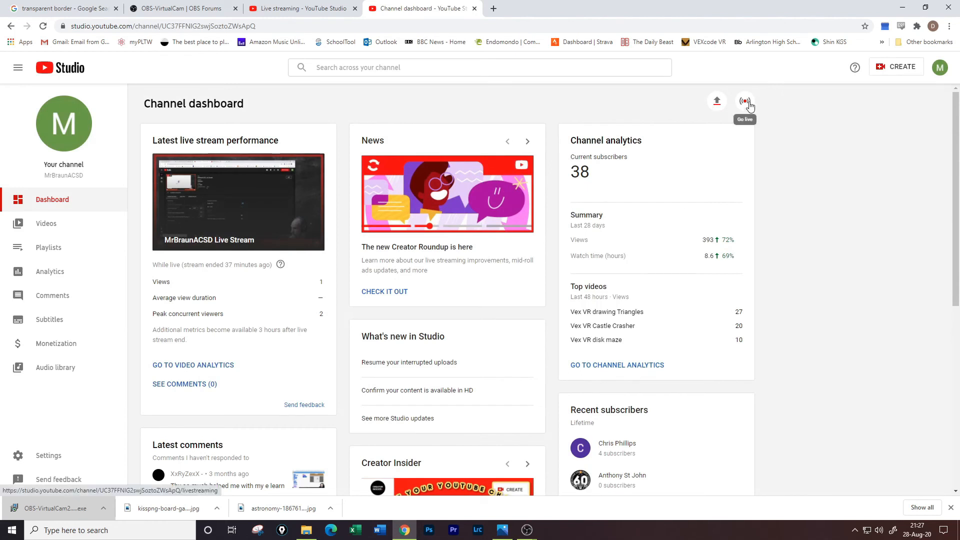
click(894, 73)
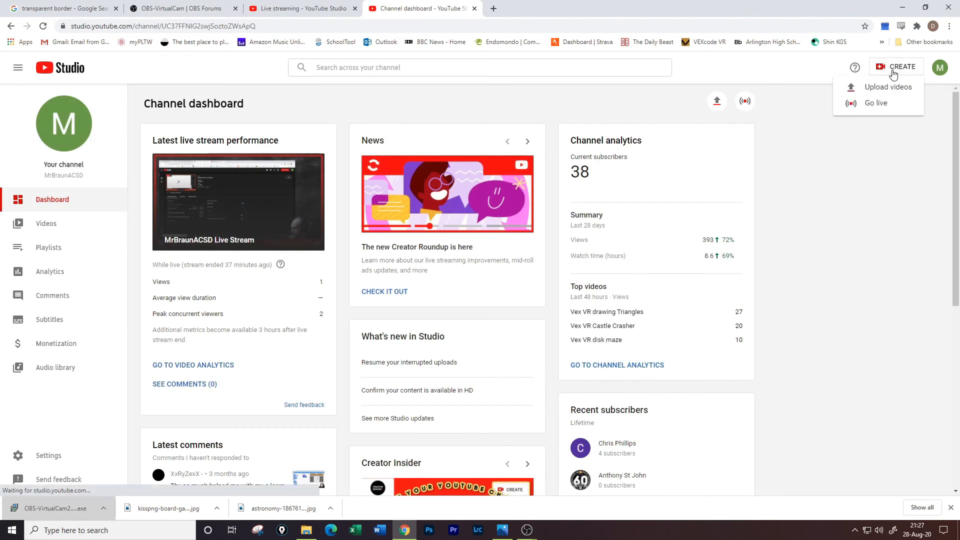
click(885, 105)
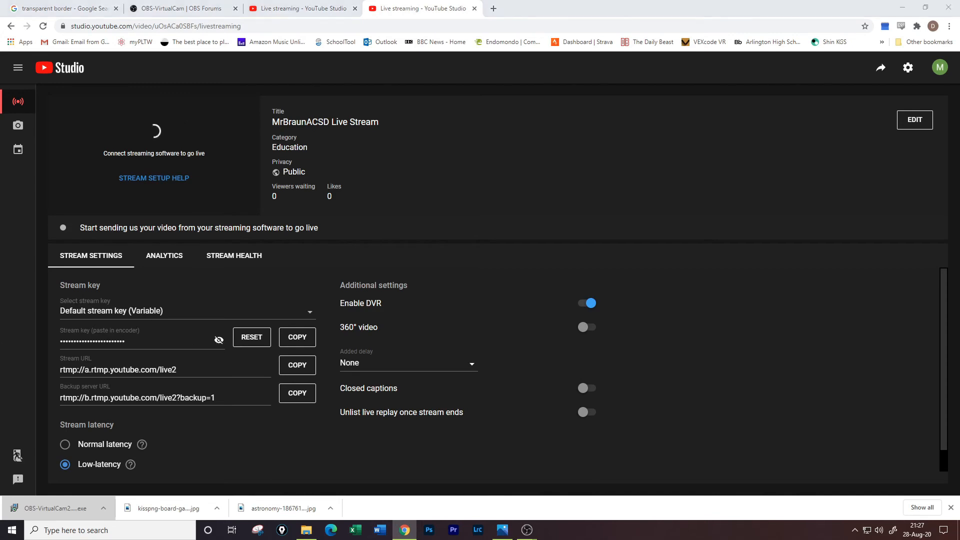
Step: Switch to OBS Studio and check the stream settings, keeping YouTube / YouTube Gaming as the service
key(alt+Tab)
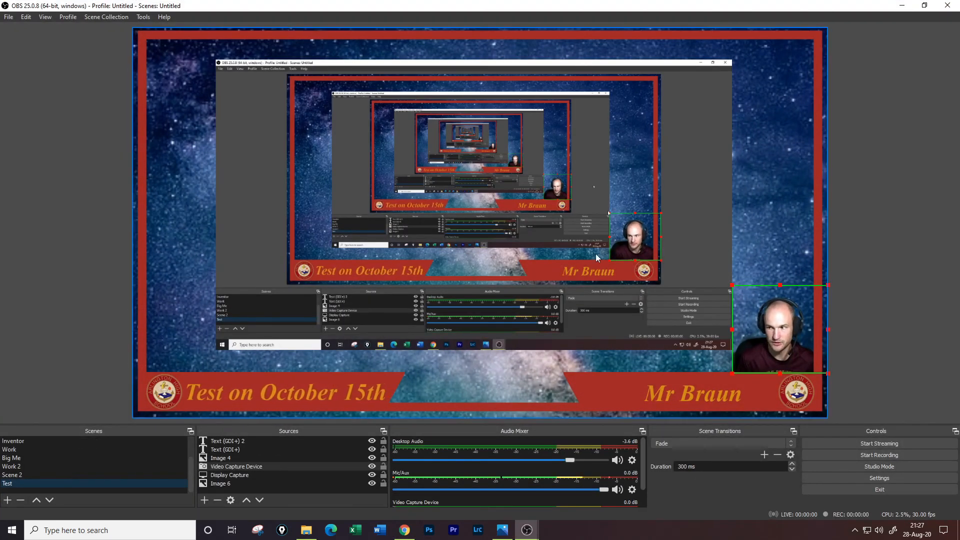
click(11, 18)
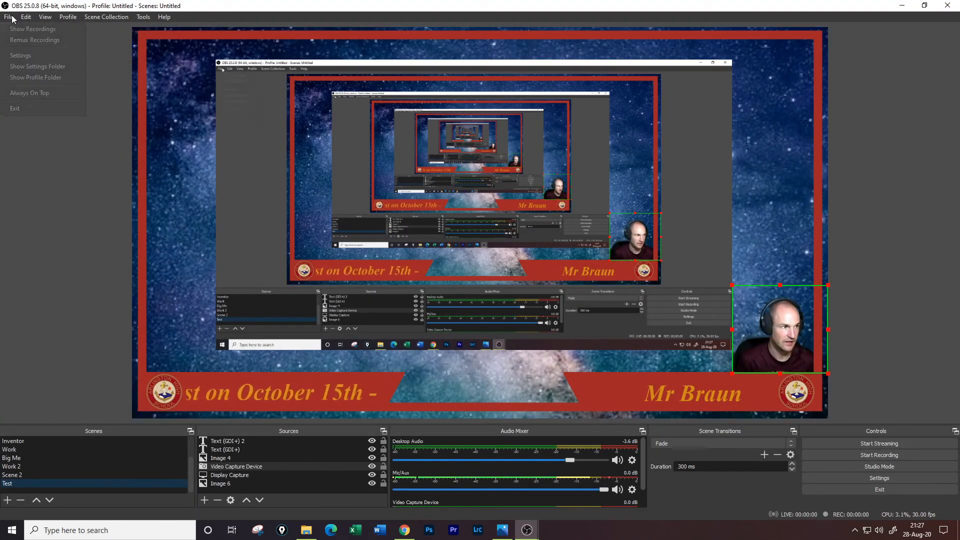
click(20, 55)
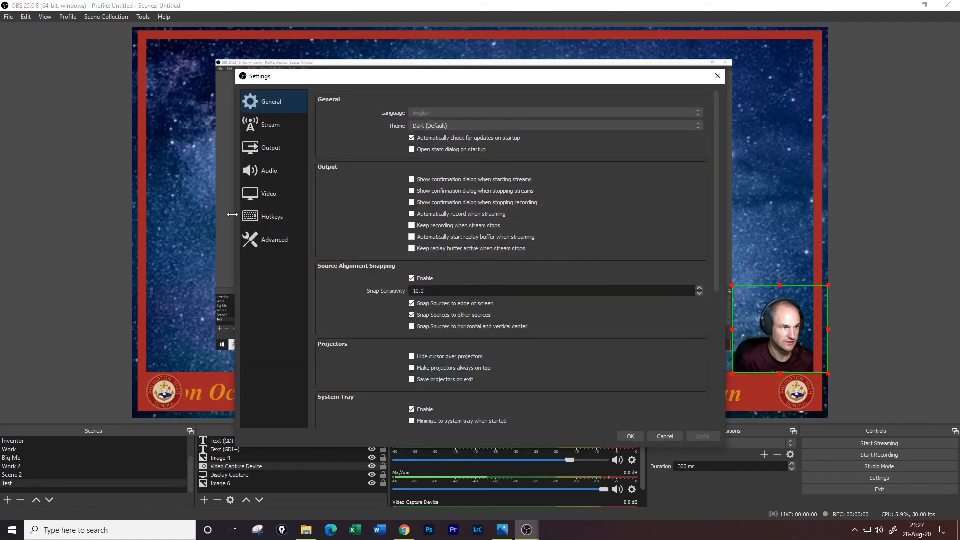
click(264, 125)
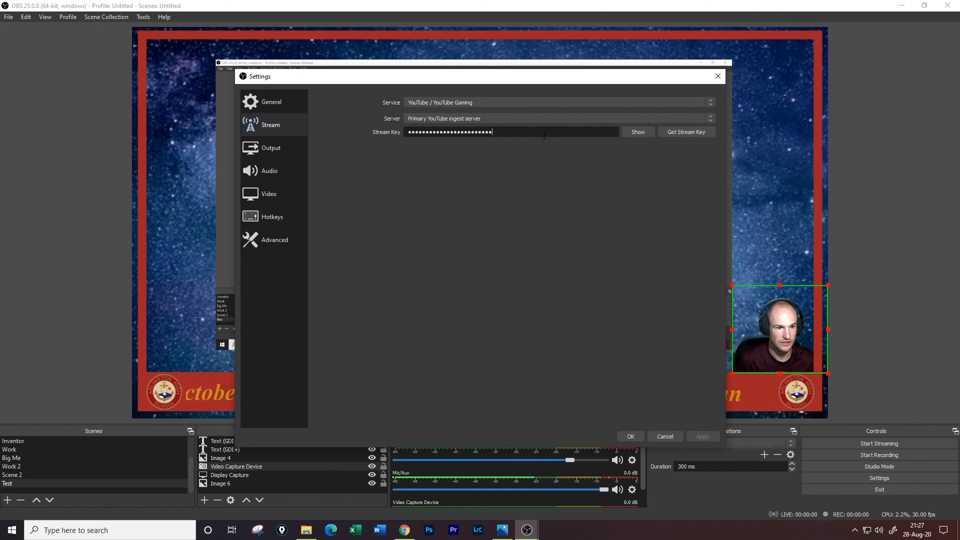
click(460, 102)
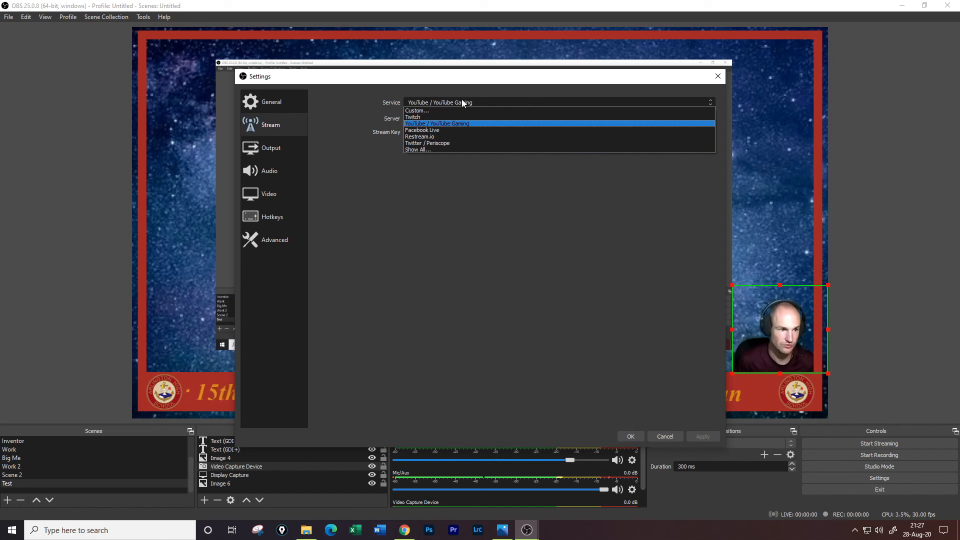
click(462, 103)
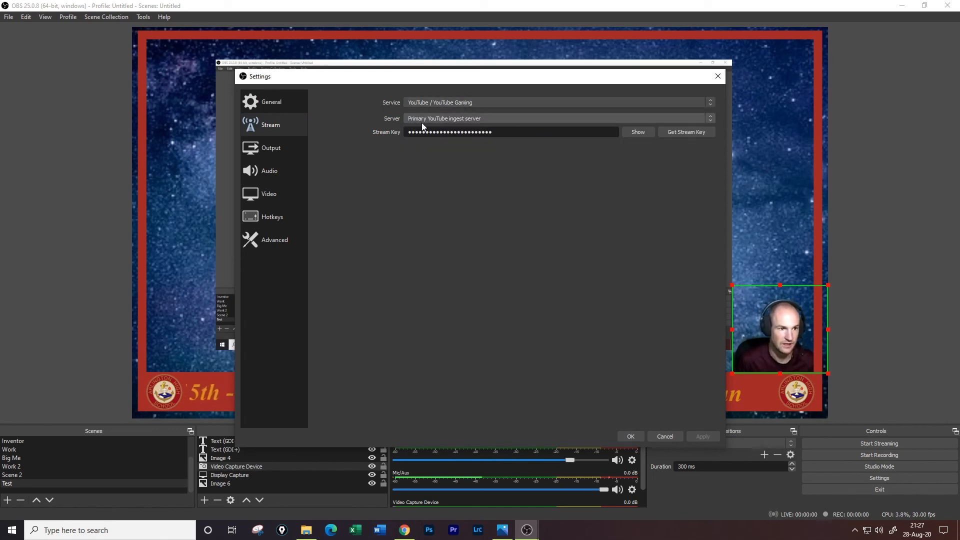
click(631, 437)
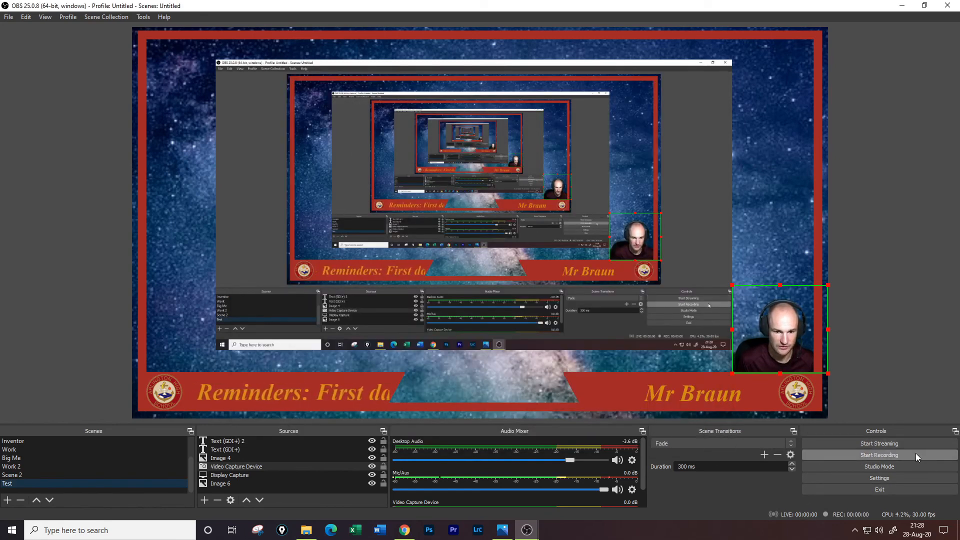
Step: Start streaming from OBS Studio to YouTube and check the live stream in YouTube Studio
key(alt+Tab)
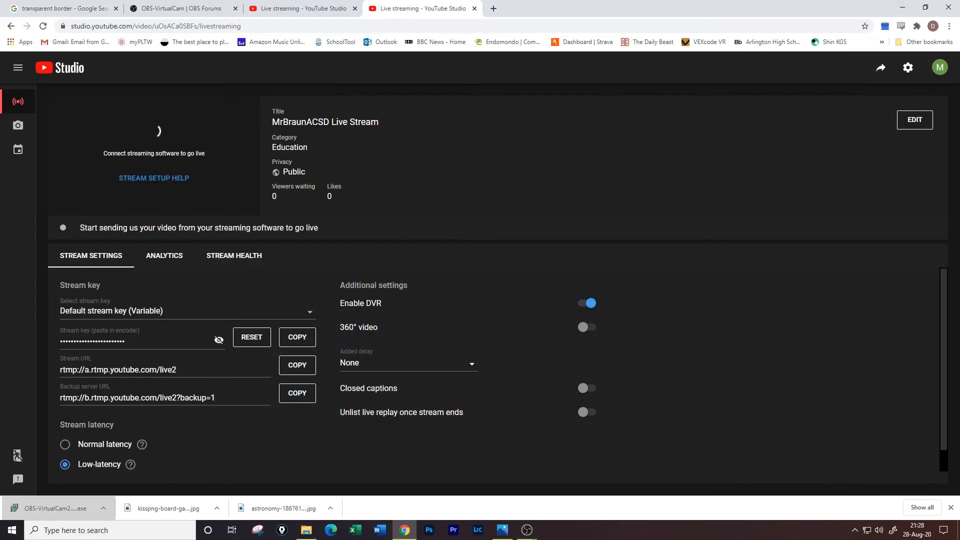
key(alt+Tab)
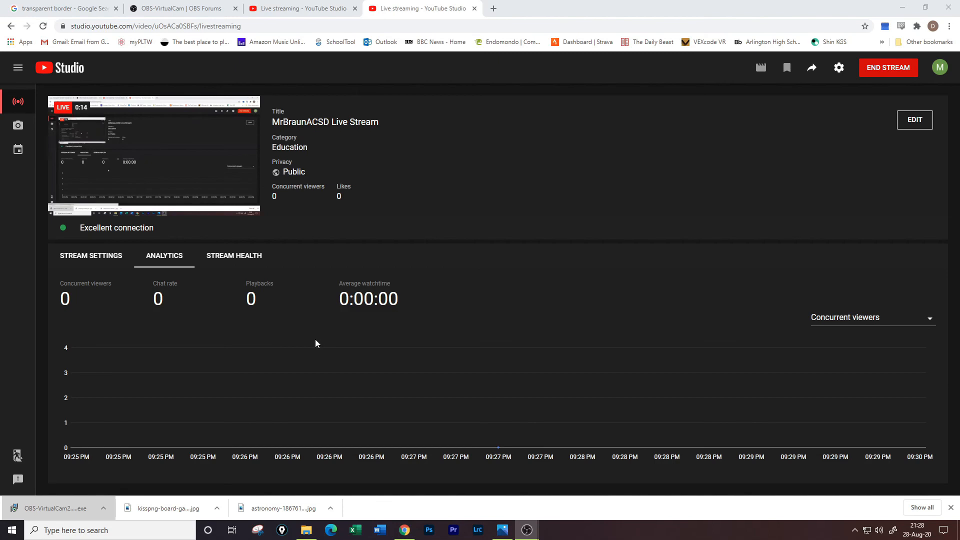
Step: Open youtube.com in the browser and search YouTube for the own channel's name
click(302, 6)
click(299, 28)
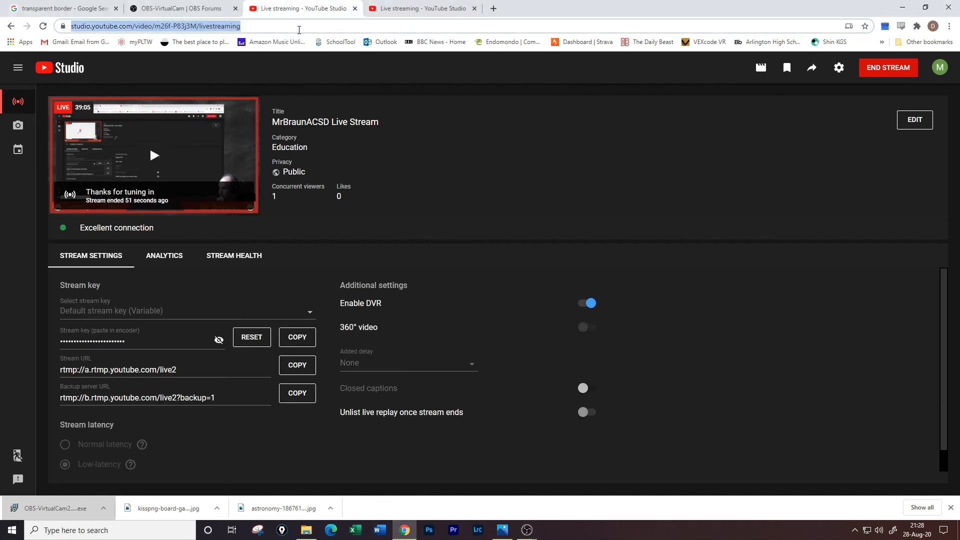
text(yout)
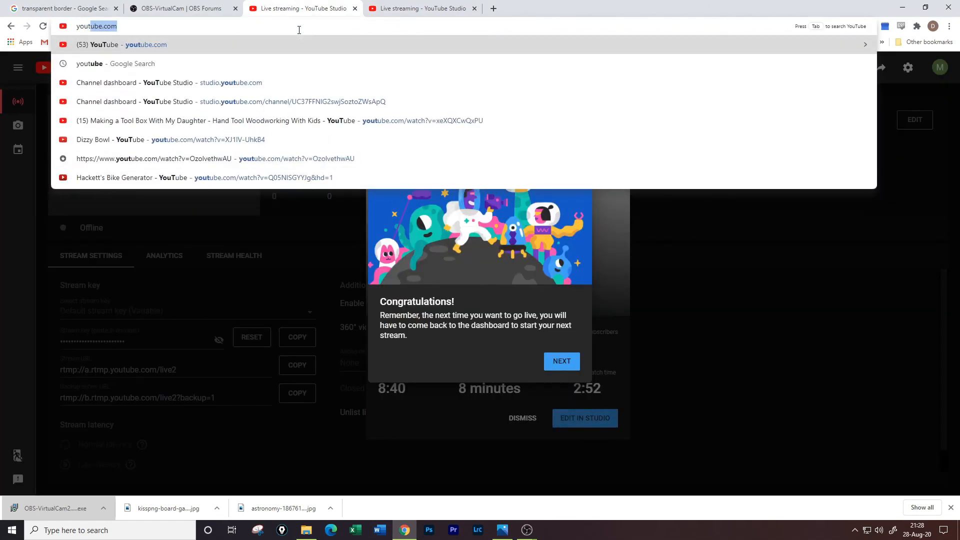
key(Return)
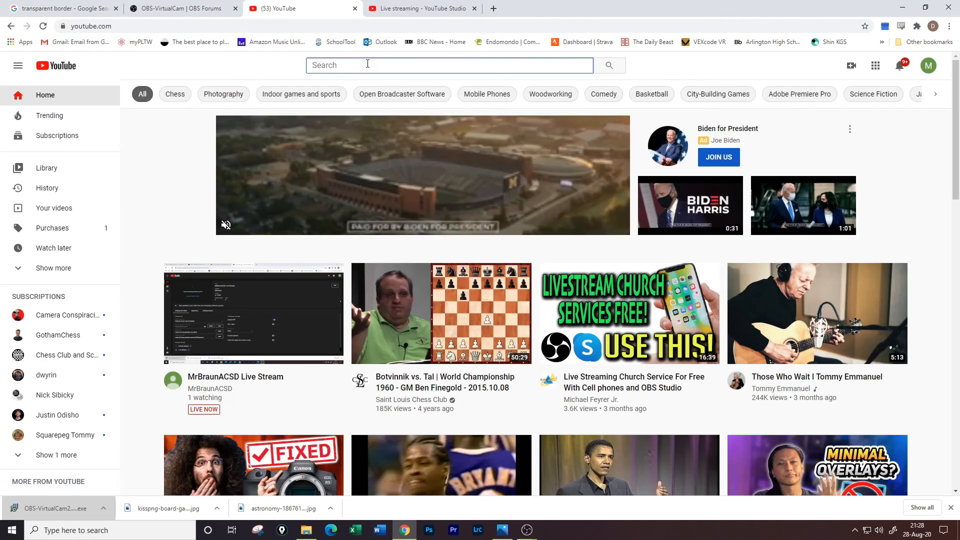
text(mrb)
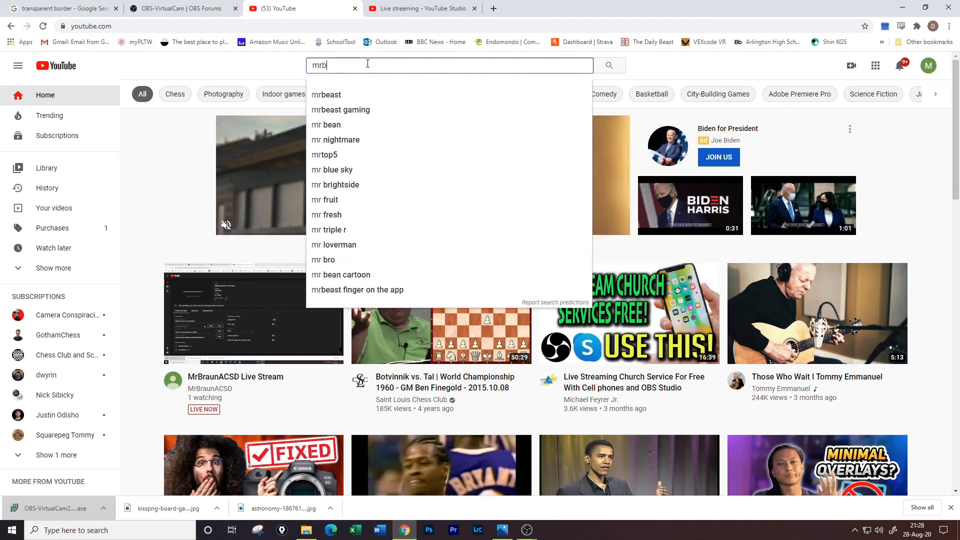
text(raunacsd)
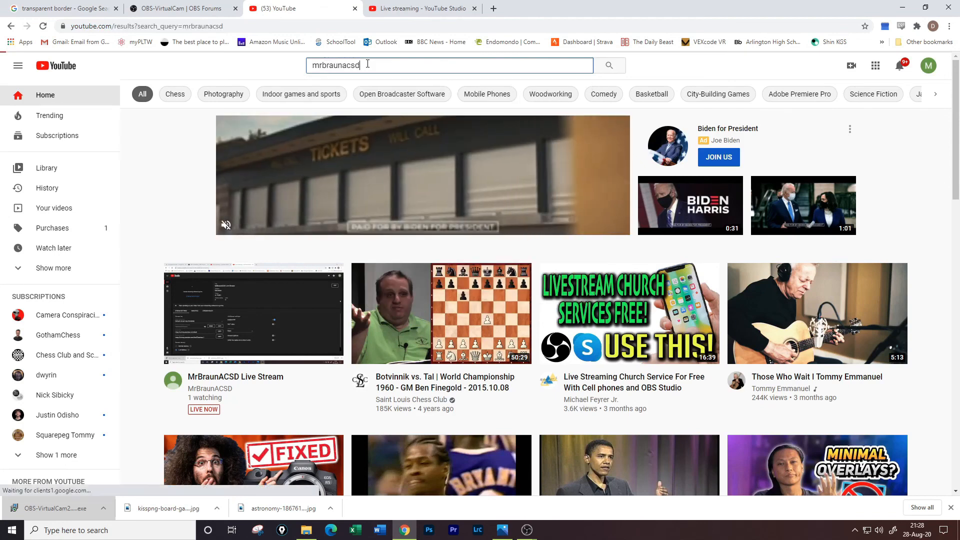
key(Return)
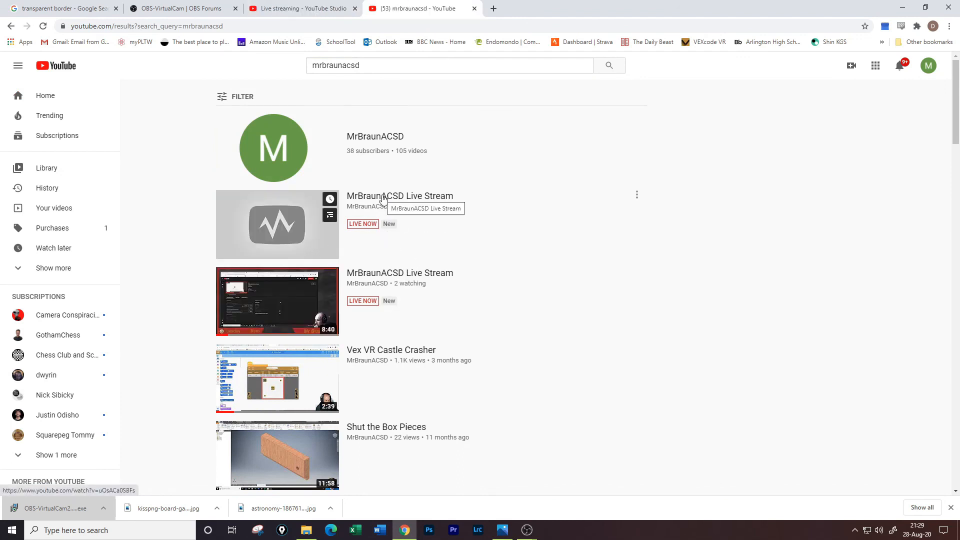
Step: Open the channel's newest live stream from the search results, watch it, and close its tab
click(635, 272)
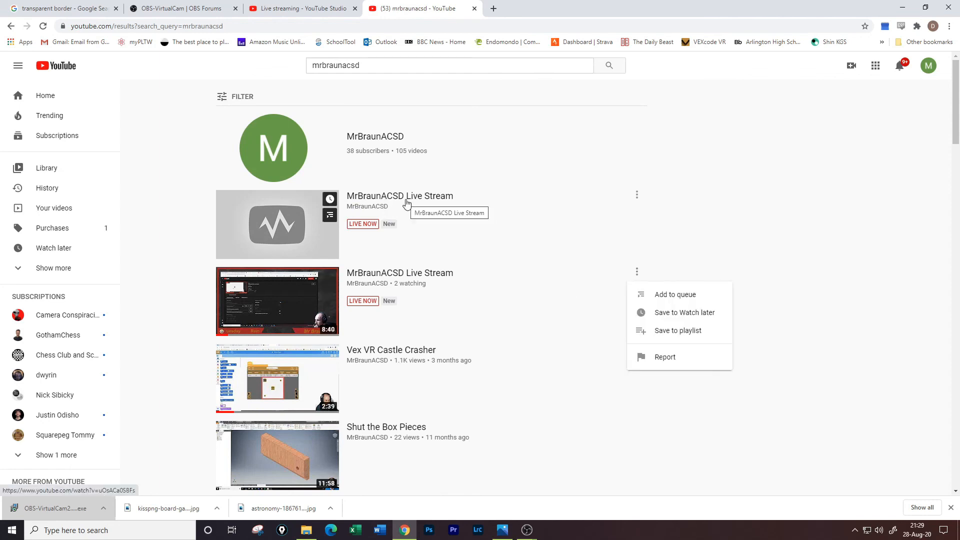
click(370, 225)
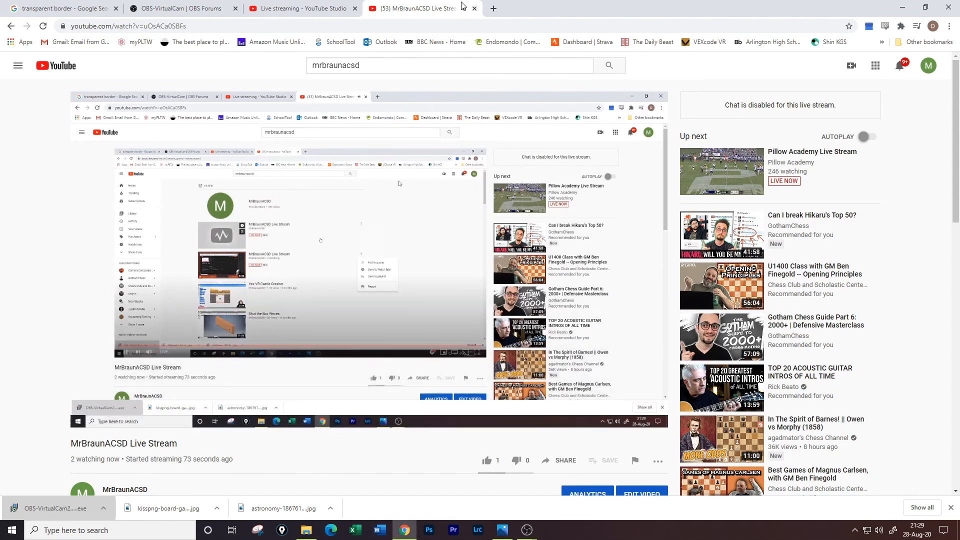
click(474, 9)
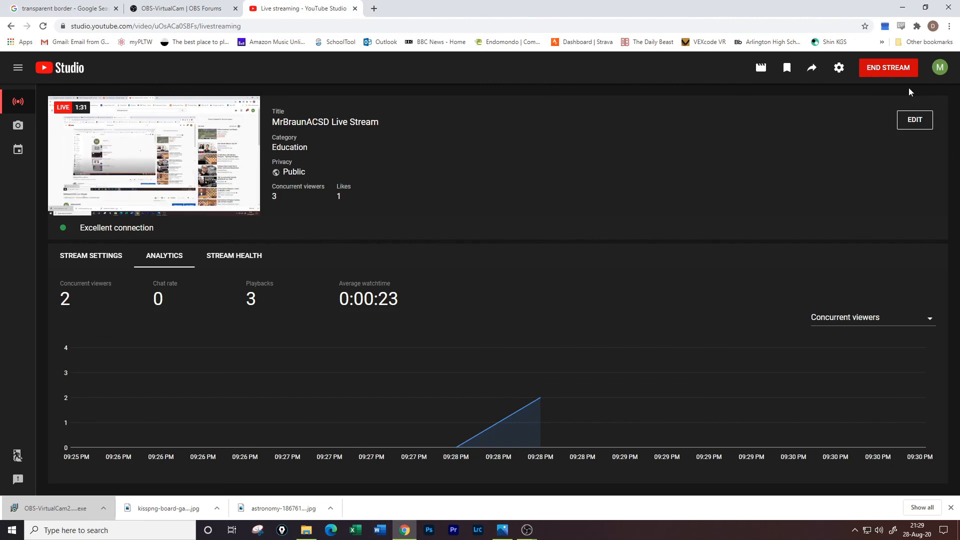
Step: End the live stream in YouTube Studio and open the finished stream for editing in Studio
click(895, 69)
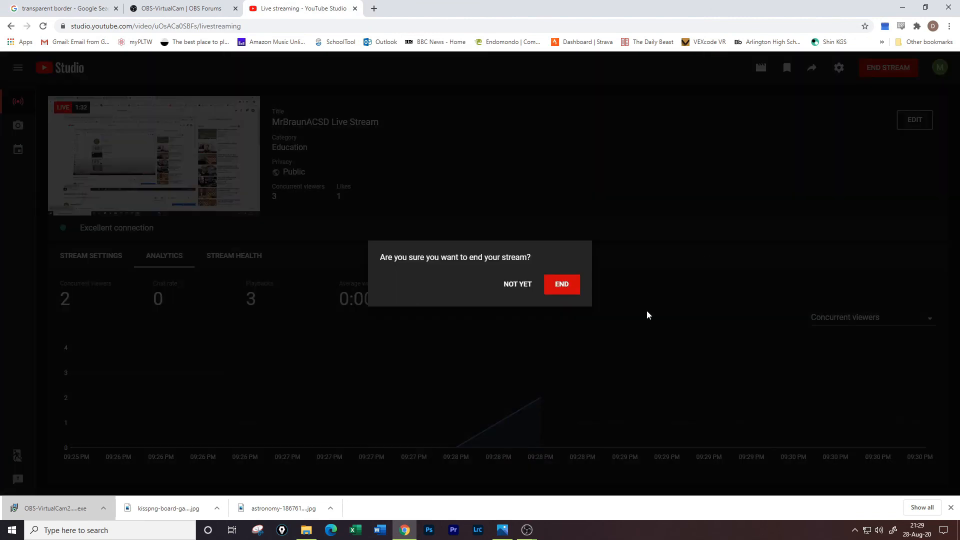
click(561, 285)
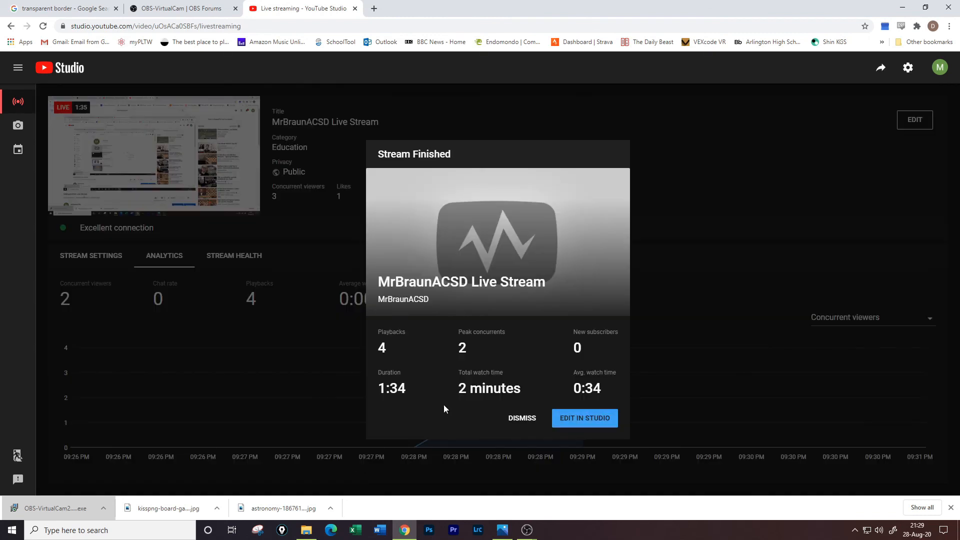
click(578, 422)
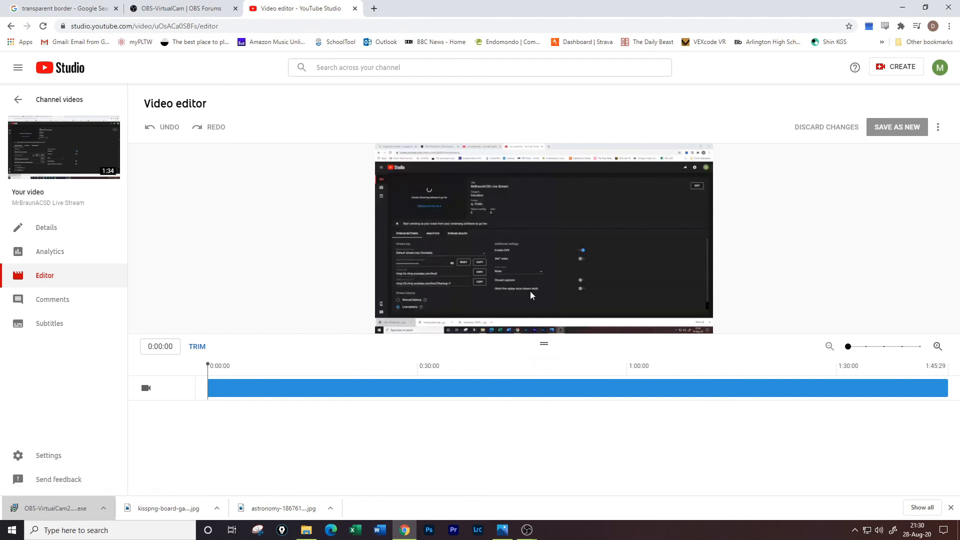
Step: Scrub through the stream recording in the video editor, start Trim, and split the recording at 0:39:08
drag(208, 365, 446, 370)
click(565, 387)
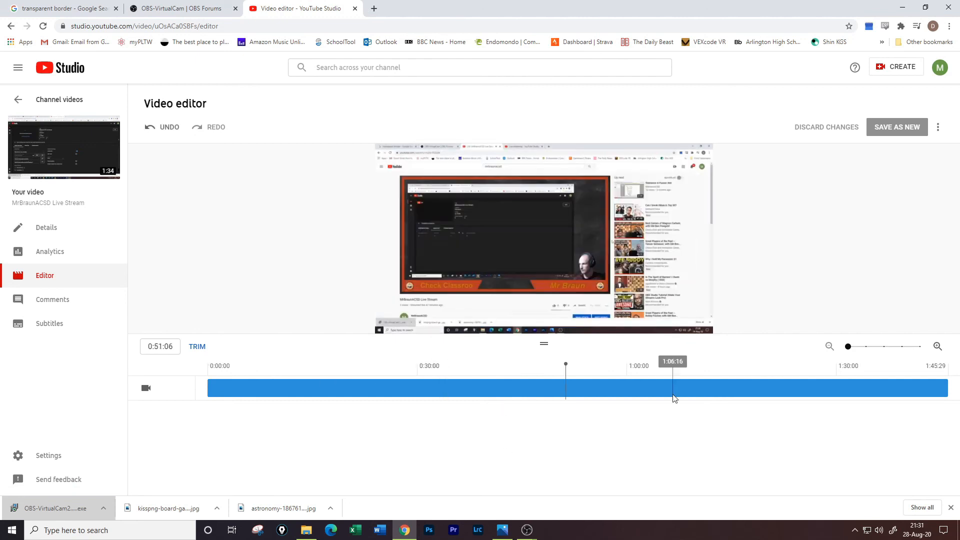
drag(566, 367, 212, 375)
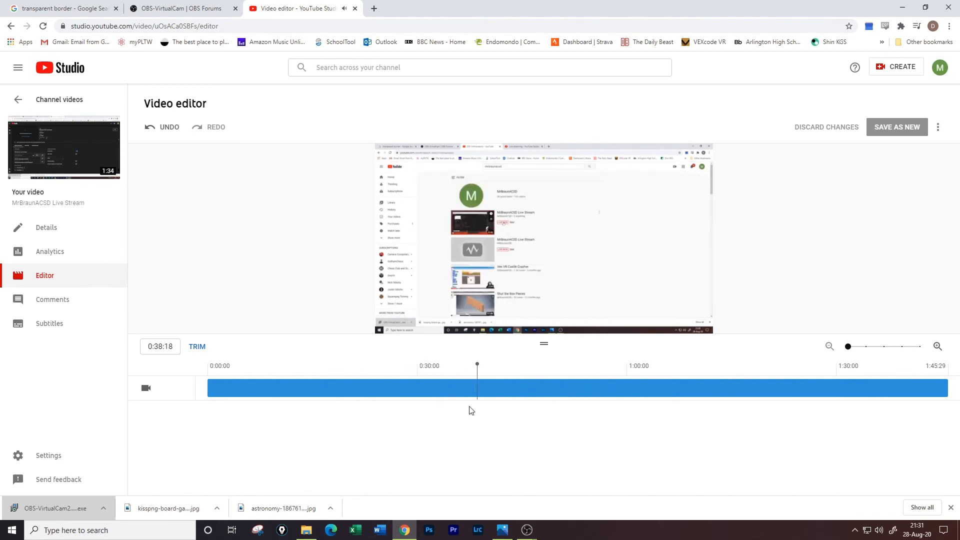
click(469, 369)
click(473, 389)
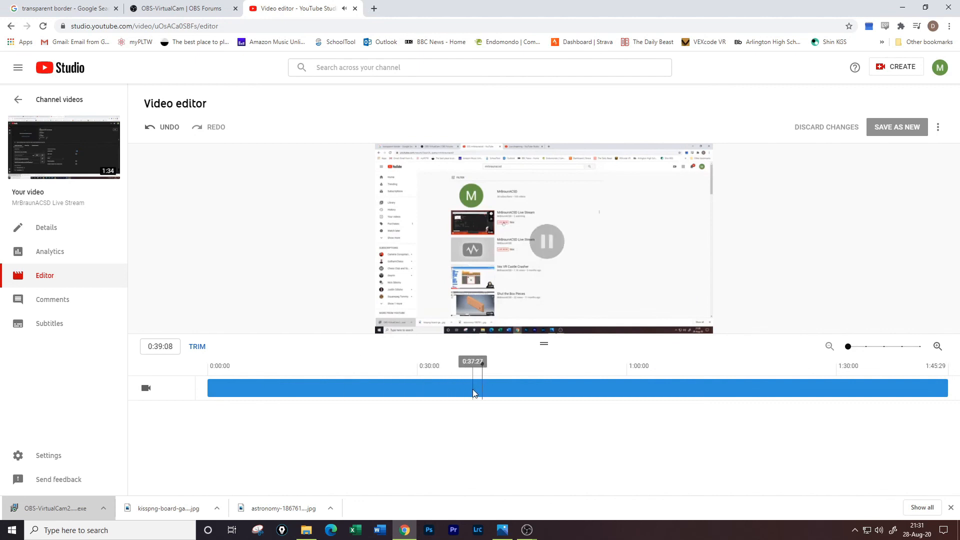
click(198, 347)
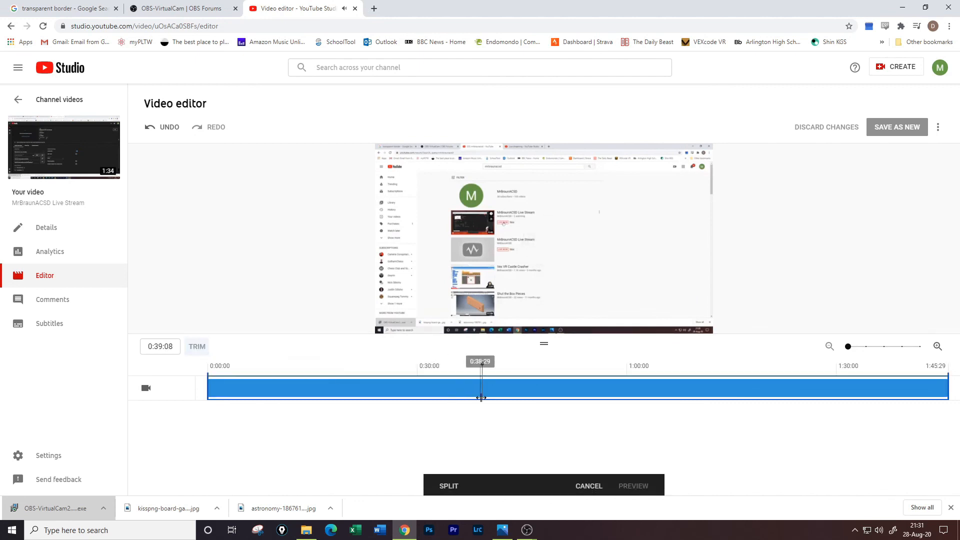
click(447, 485)
Step: Split the recording at 0:49:19 and cut out the sections from about 0:45 to 0:49 and from 0:30 to 0:39
click(555, 388)
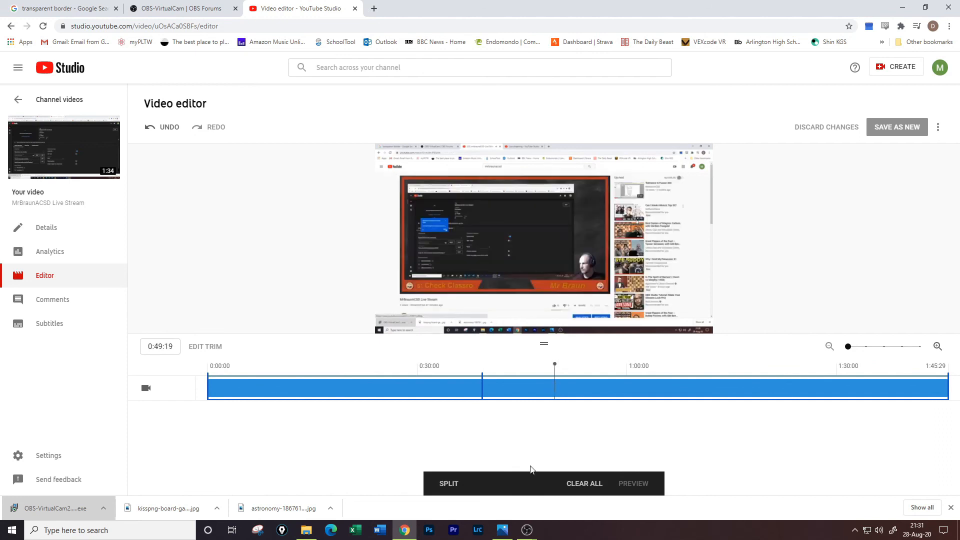
click(451, 485)
click(537, 382)
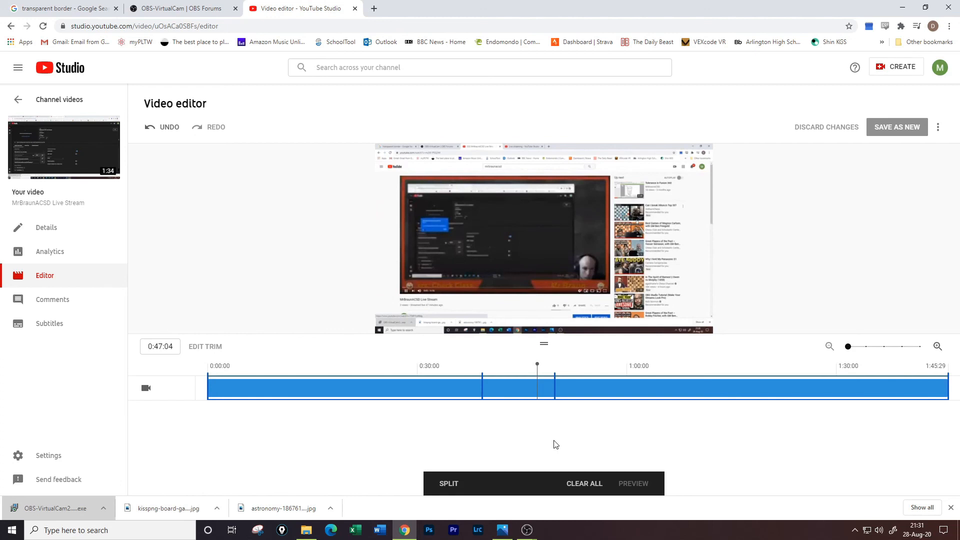
click(529, 383)
right_click(530, 383)
click(518, 413)
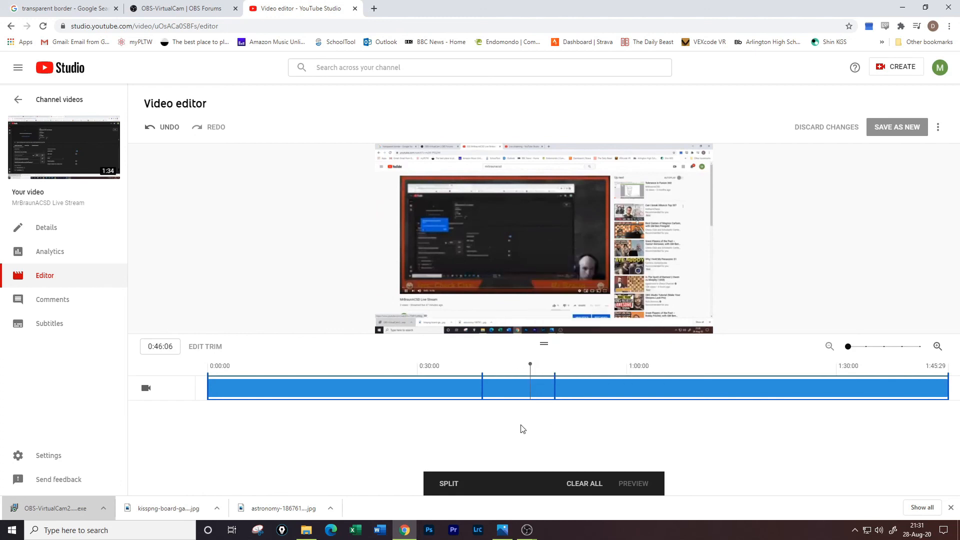
drag(555, 389, 417, 389)
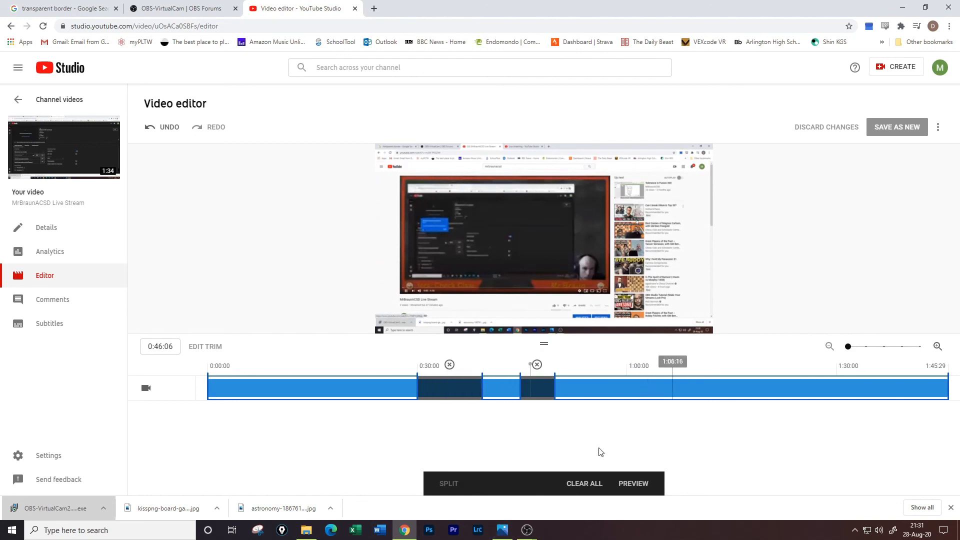
Step: Split the recording at 1:17:03 and cut out everything from there to the end
click(610, 395)
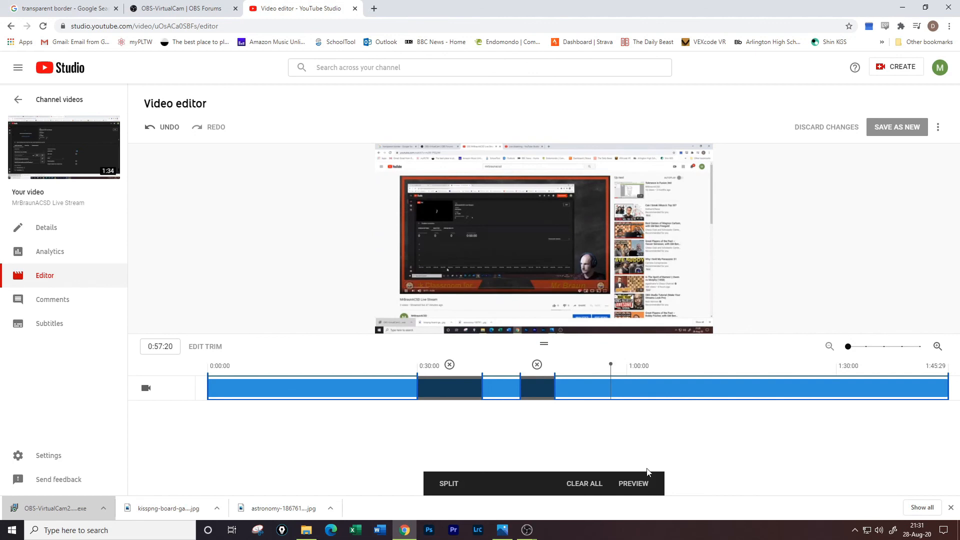
click(746, 394)
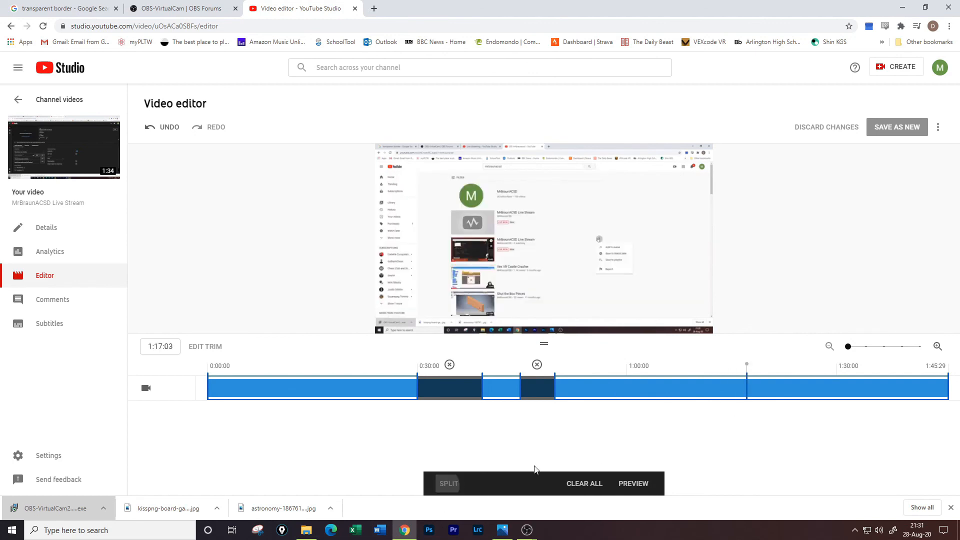
click(447, 483)
drag(748, 386, 948, 386)
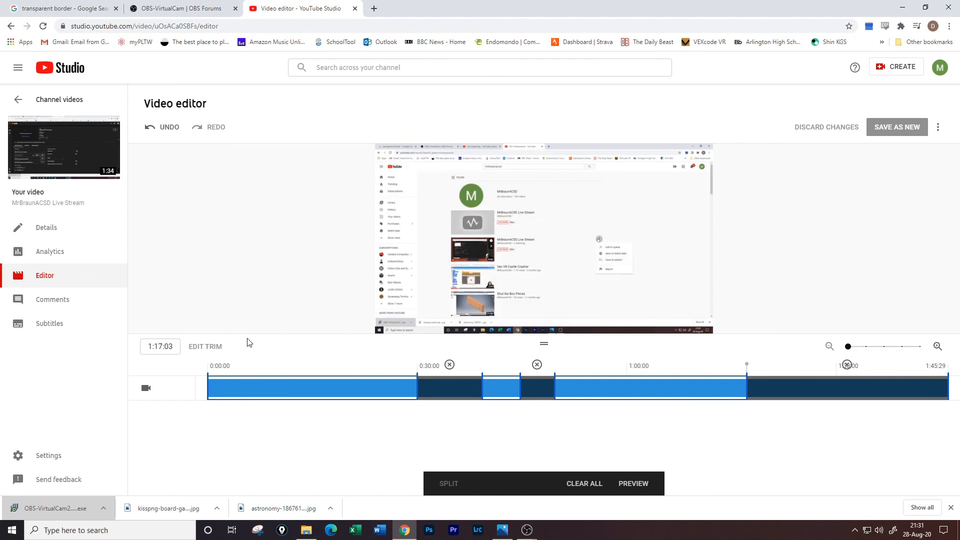
Step: Preview the trims and play the edited video from the start and across the first cut
key(space)
click(635, 484)
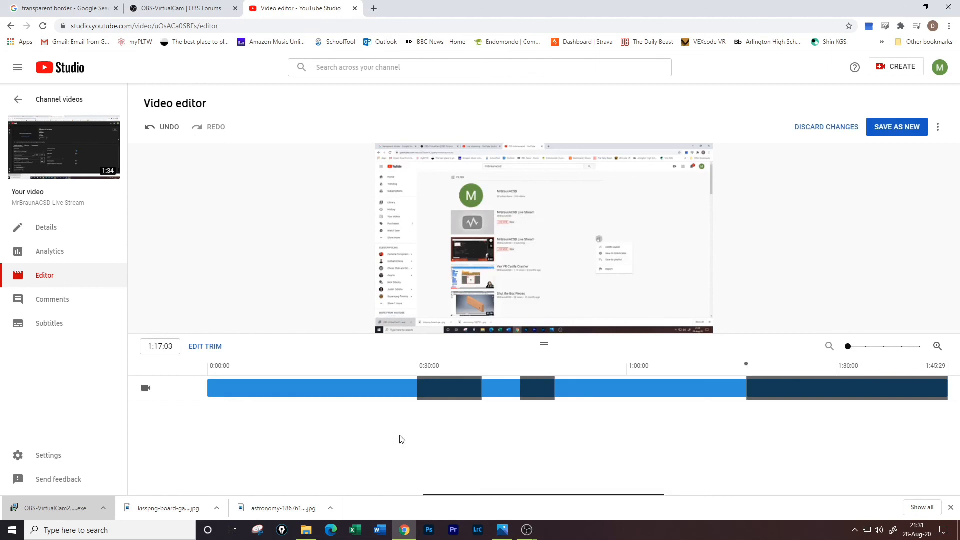
click(209, 371)
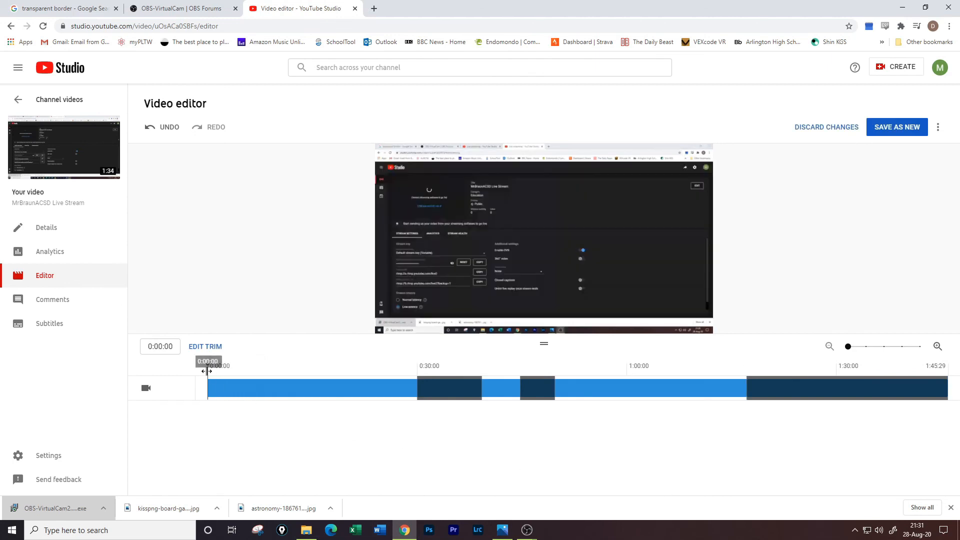
click(384, 371)
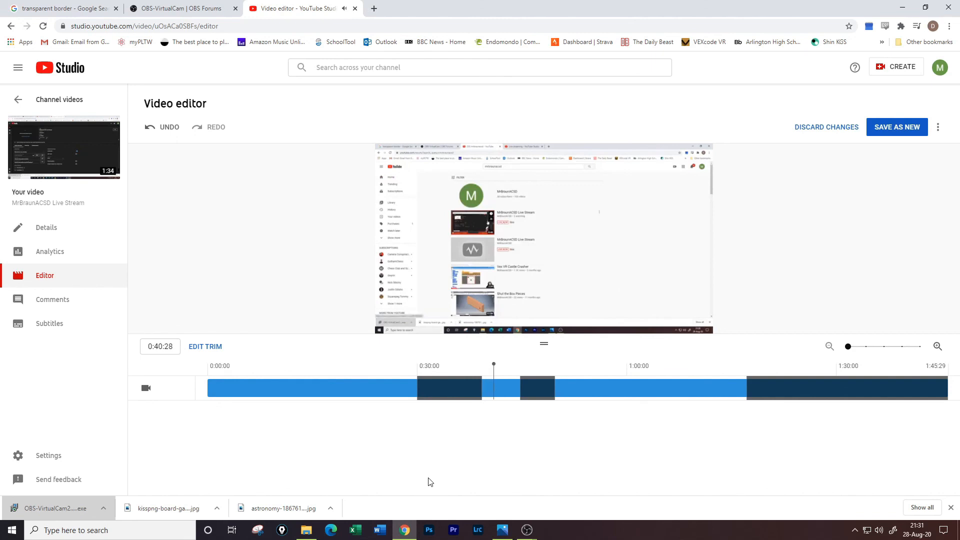
Step: Save the trimmed recording as a new private video titled "Lesson 4/29"
click(877, 131)
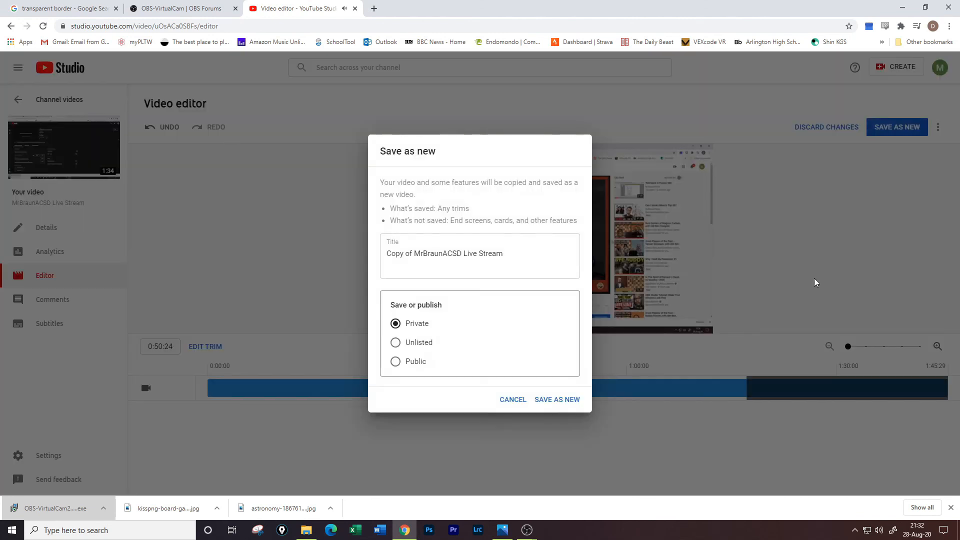
click(480, 250)
drag(504, 253, 190, 254)
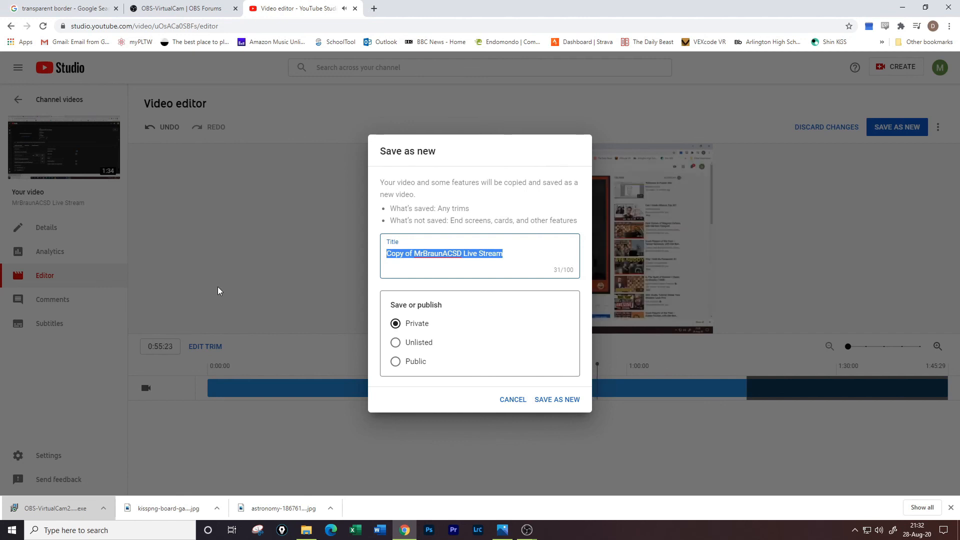
text(Lesson 4/29)
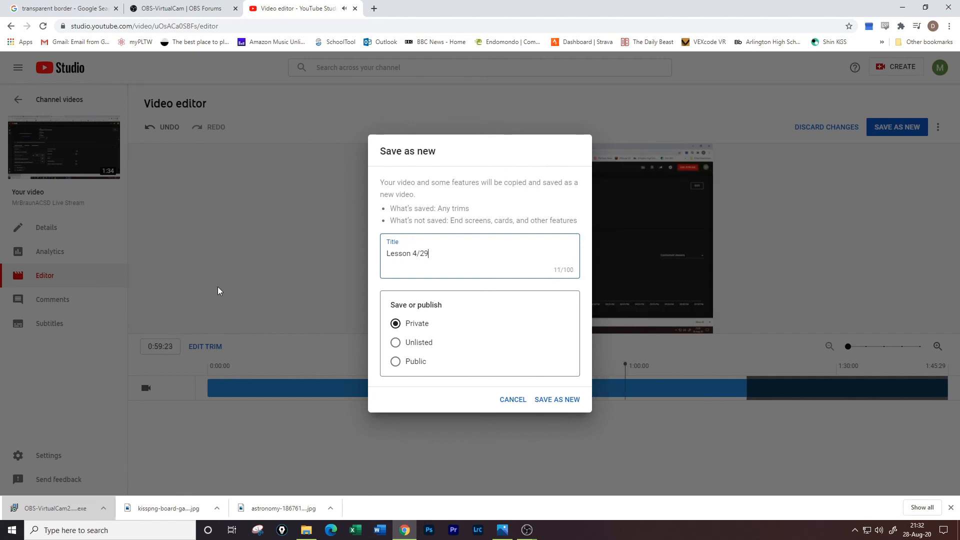
click(544, 400)
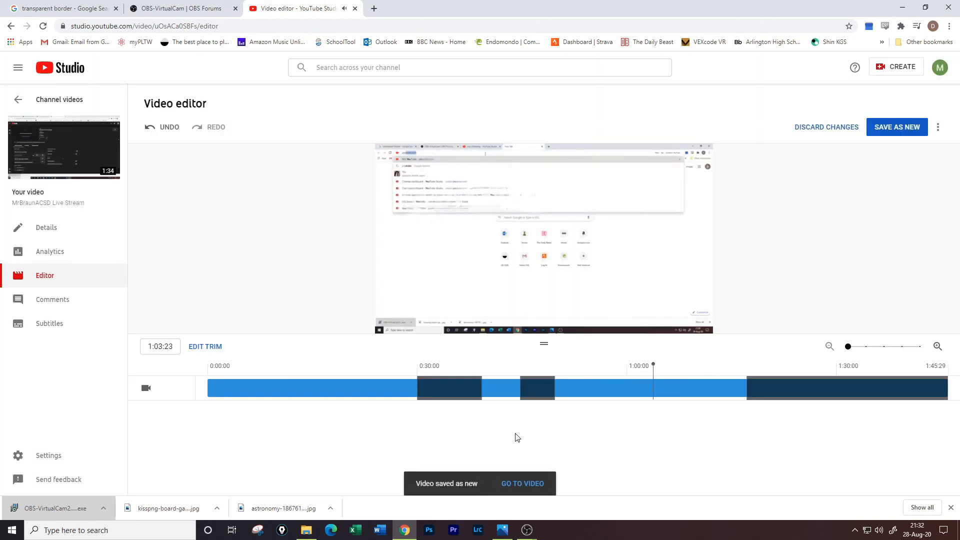
Step: Leave the video editor for the channel videos, discarding the changes, and open the details of the pending new upload
click(519, 484)
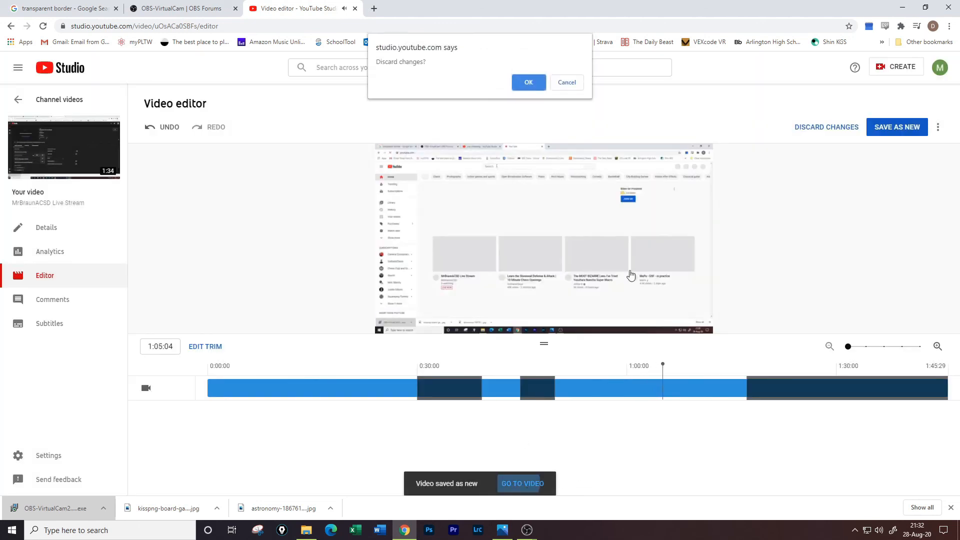
click(567, 85)
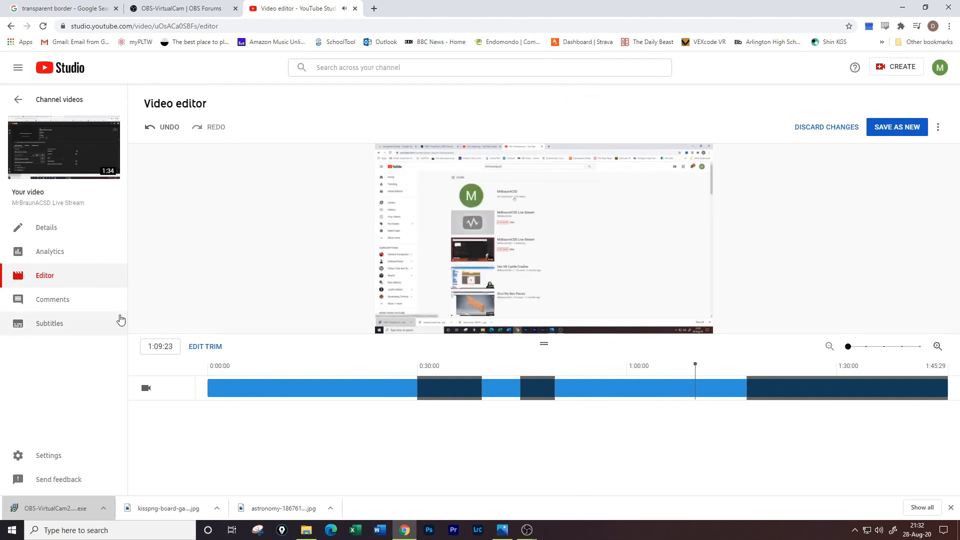
click(40, 102)
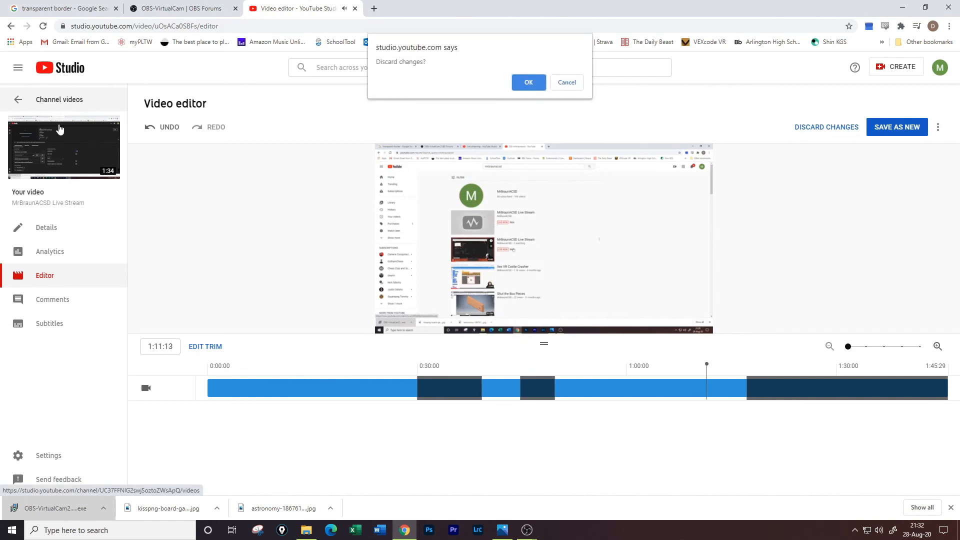
click(526, 82)
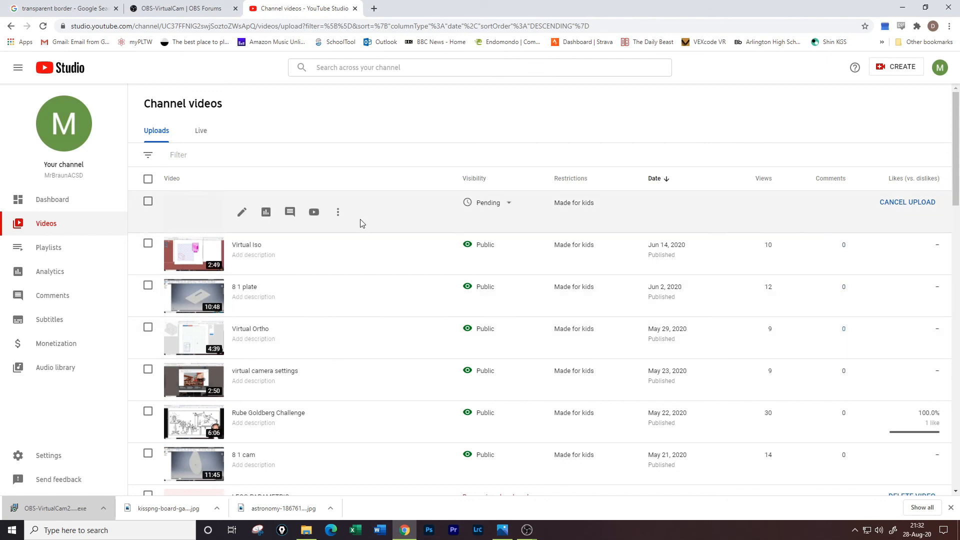
click(190, 216)
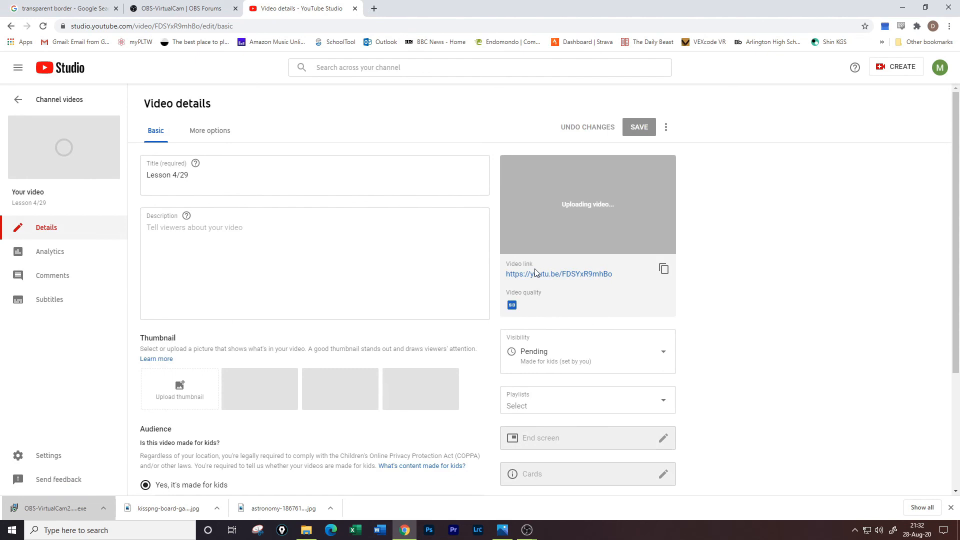
Step: Open the Lesson 4/29 video's link to check its watch page, and return to the transparent border image search
click(595, 273)
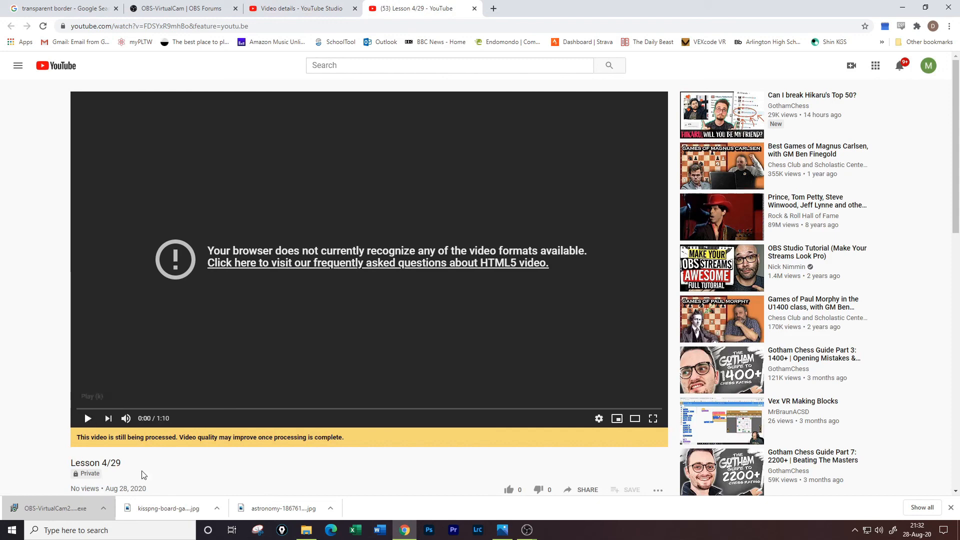
click(320, 8)
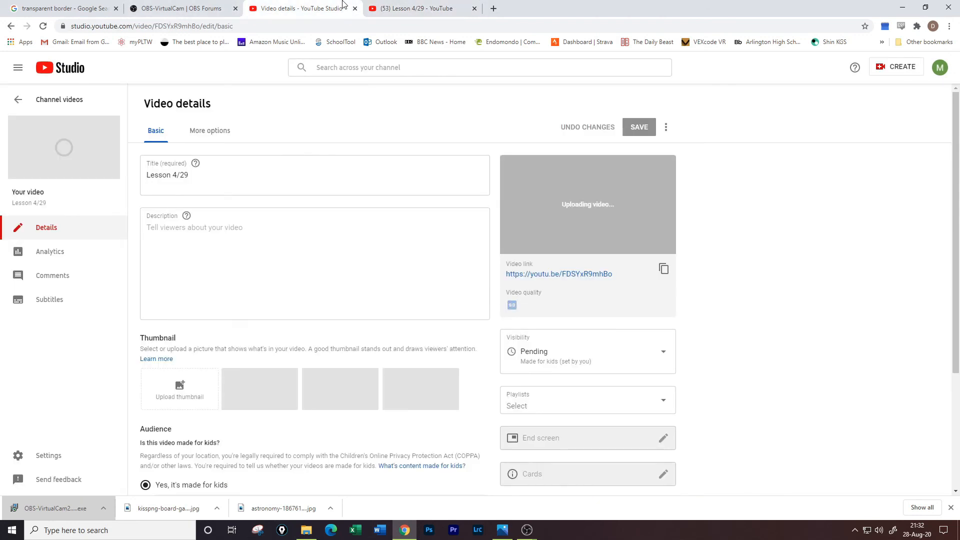
click(172, 8)
click(78, 8)
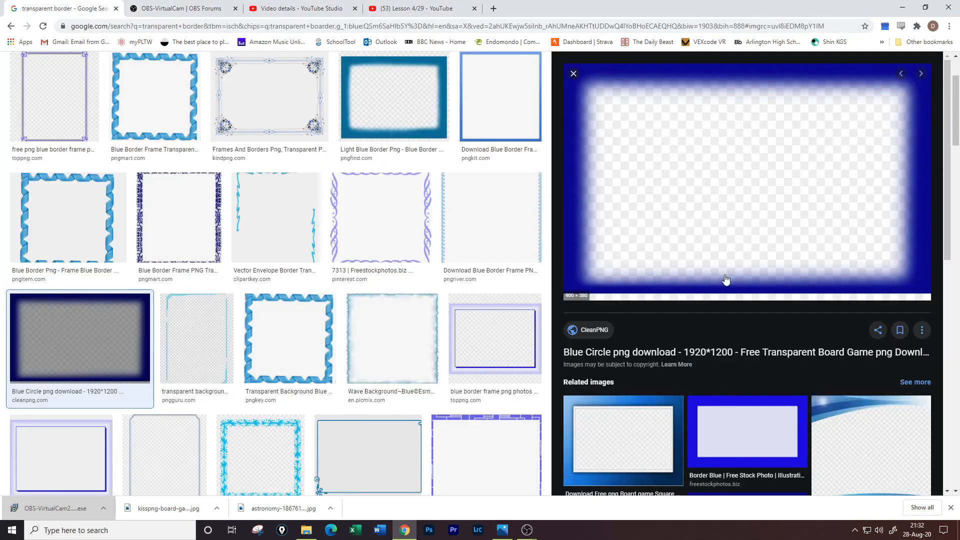